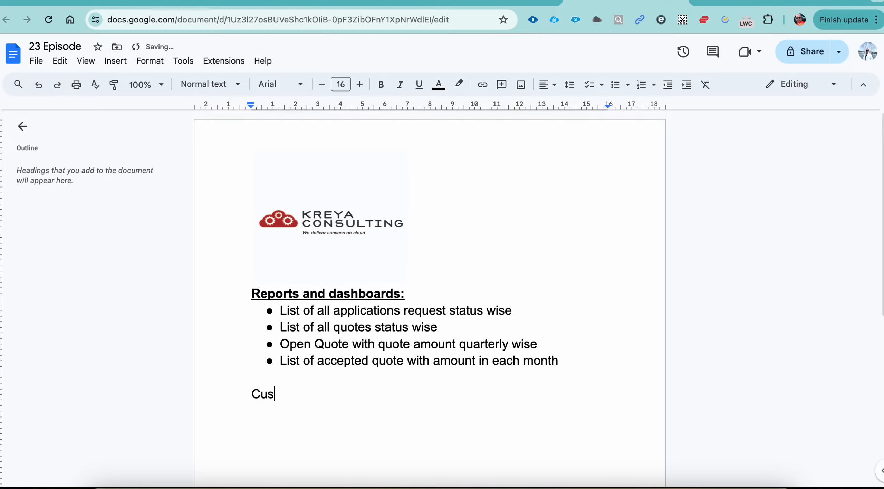
Add the line "Custom Report Type" below the bulleted list of reports and dashboards.
key("BackSpace")
type("Report ")
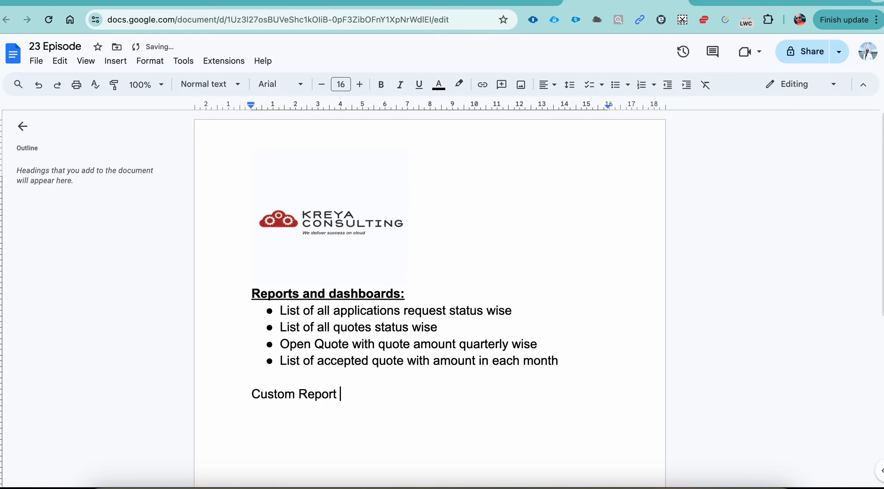
type("Type")
key("Return")
Review the first report requirement in the list, the application requests status wise.
double_click(290, 313)
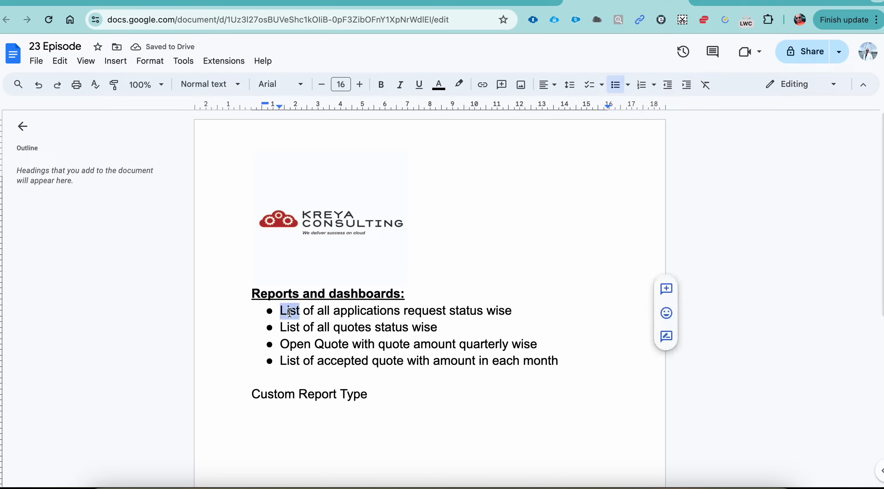
double_click(413, 311)
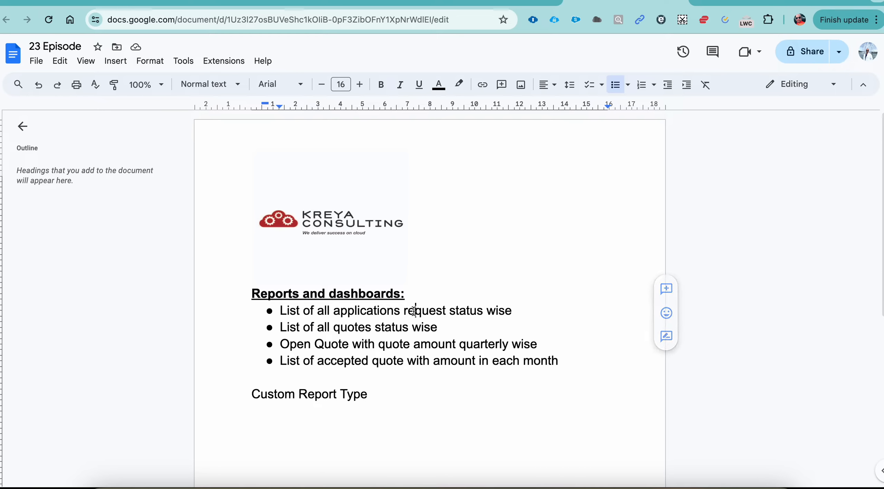
double_click(497, 311)
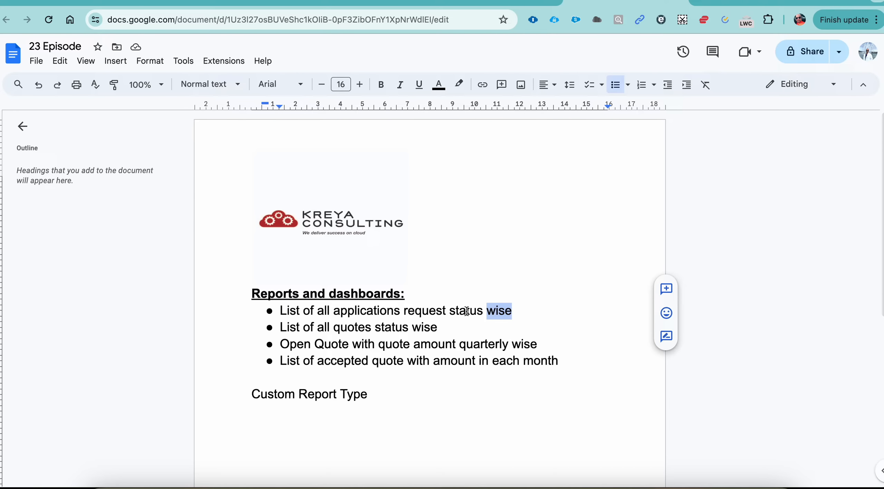
triple_click(287, 311)
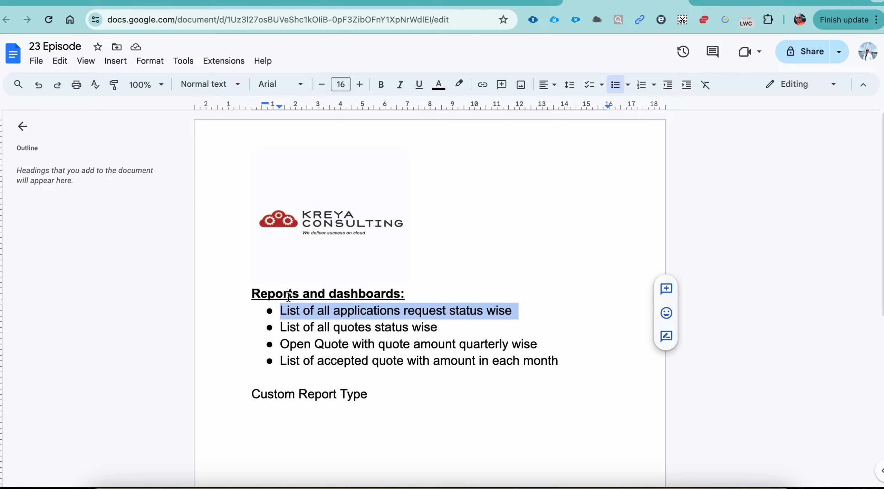
Switch to Salesforce and open the PawBreed CRM app.
left_click(739, 1)
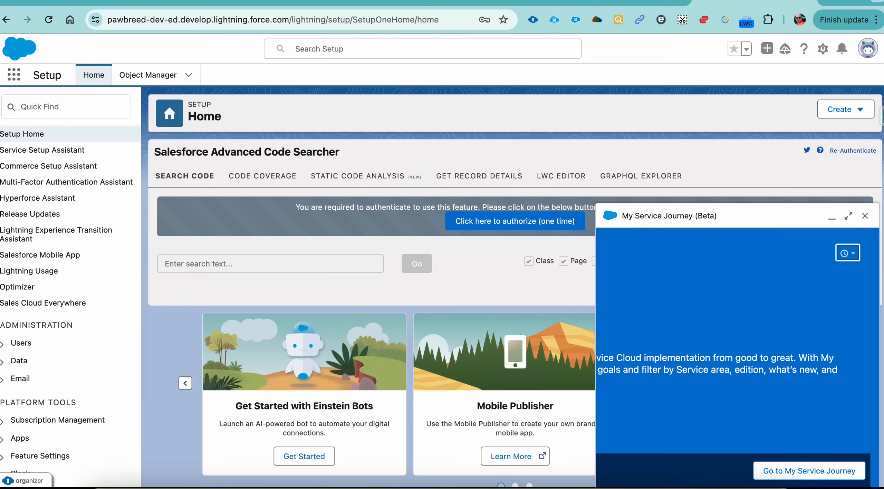
left_click(13, 80)
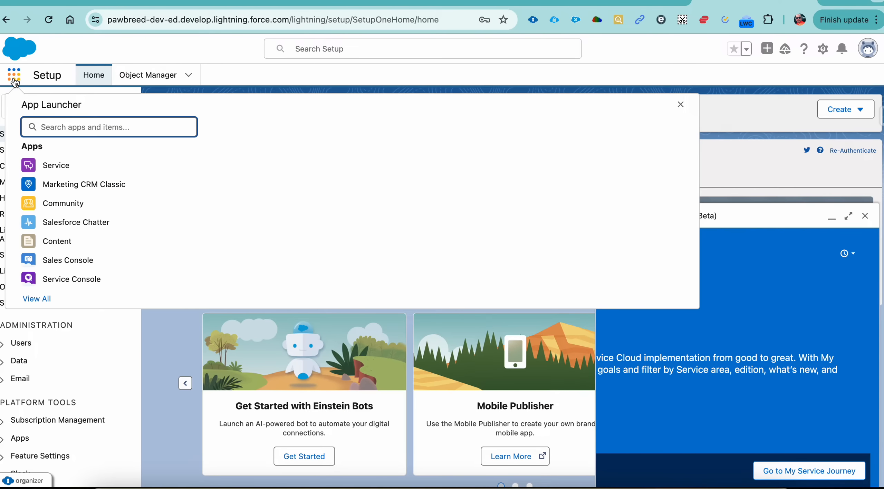
type("repor")
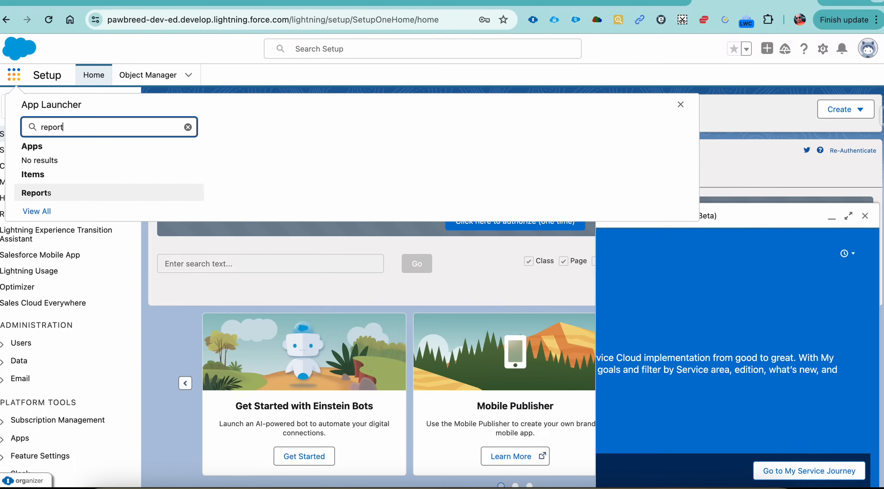
type("t")
key("BackSpace")
key("BackSpace")
key("BackSpace")
key("BackSpace")
key("BackSpace")
key("BackSpace")
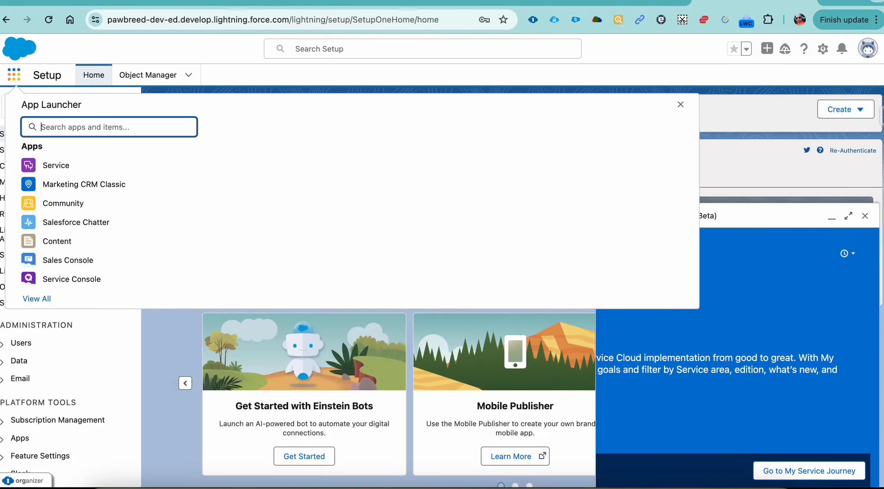
type("paw")
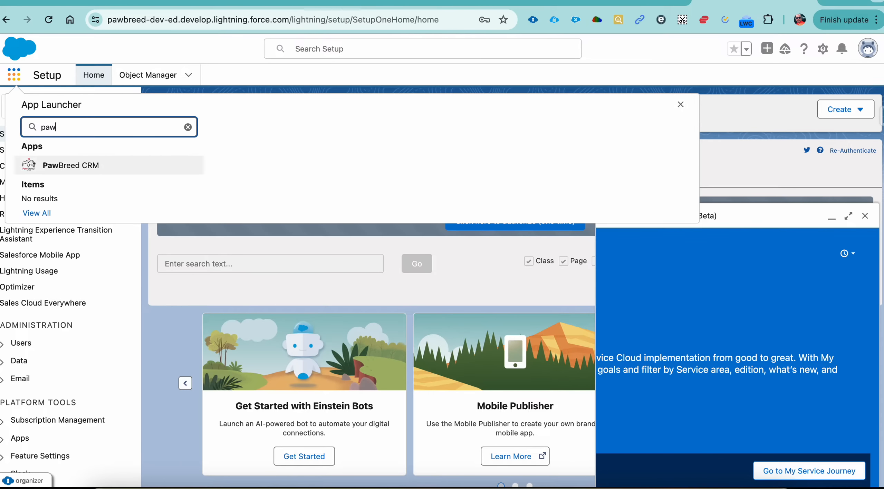
left_click(59, 168)
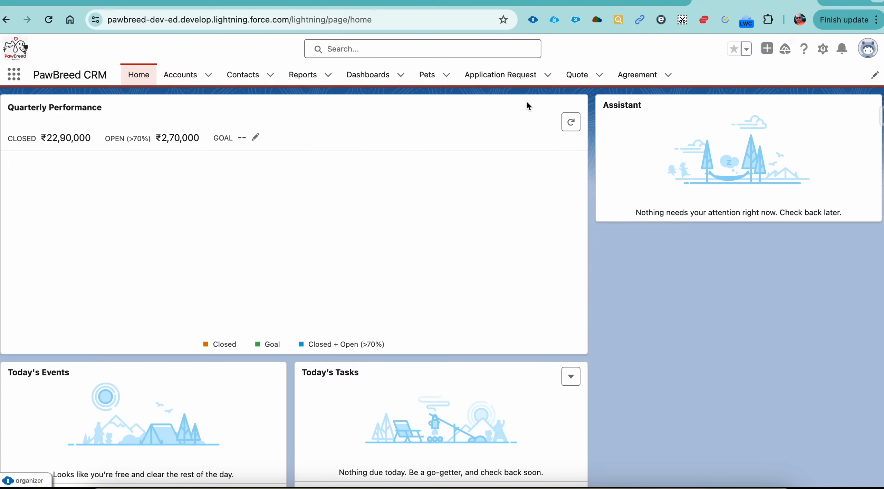
Create a report folder labelled "PawBreed CRM Report" and dismiss the analytics prompt and the notification.
left_click(313, 78)
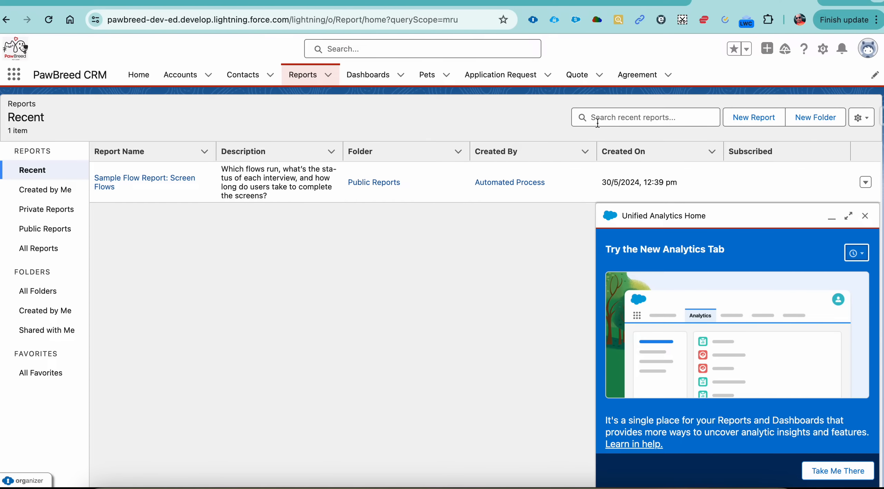
left_click(809, 116)
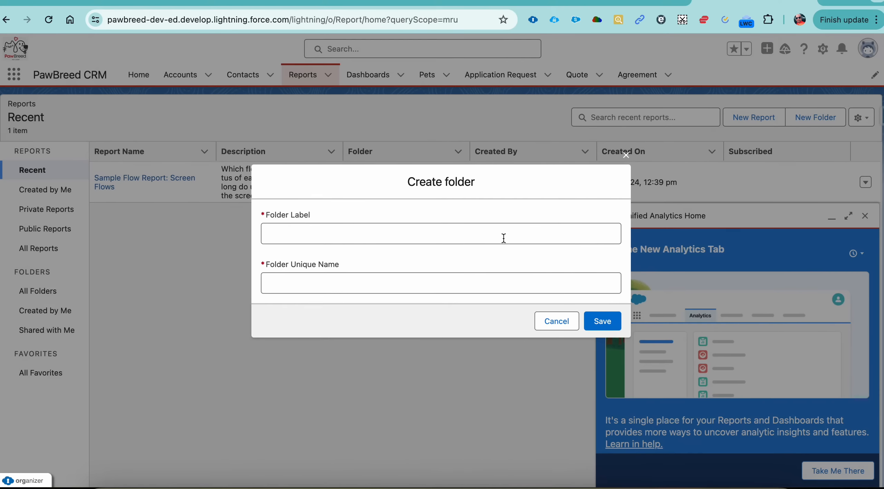
left_click(410, 241)
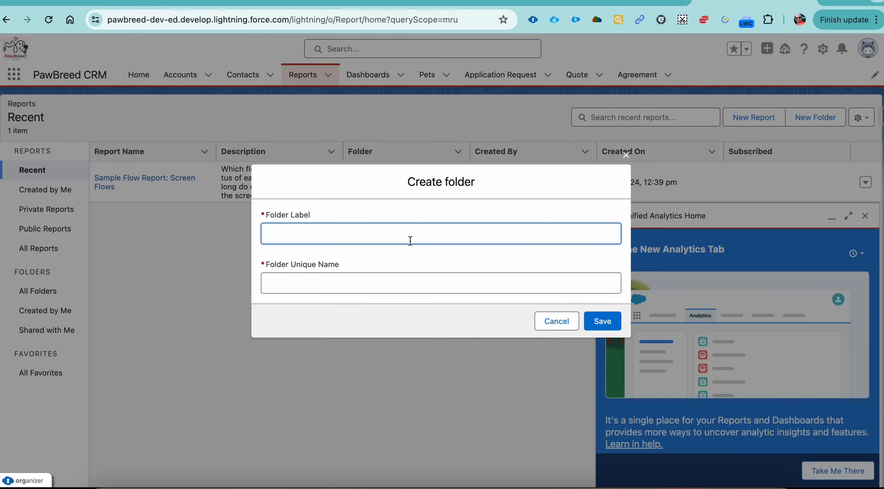
type("PawBreed CRM REPORT")
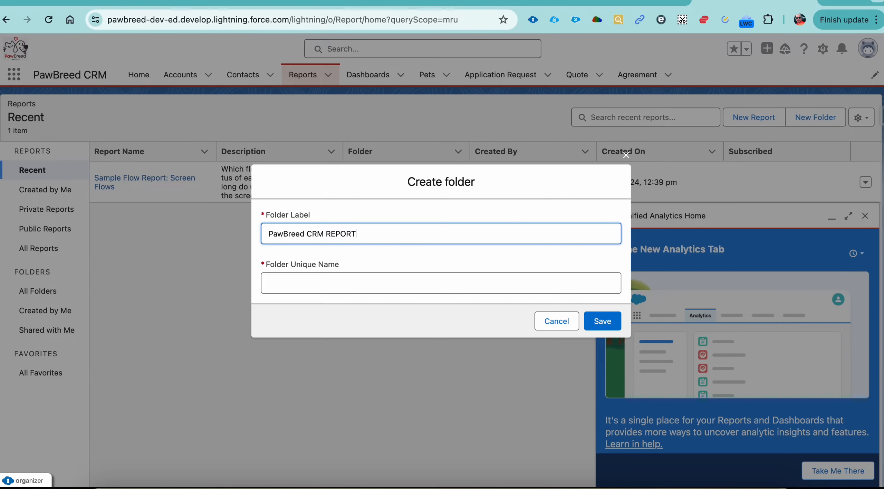
key("BackSpace")
key("BackSpace")
key("BackSpace")
type("port")
key("Tab")
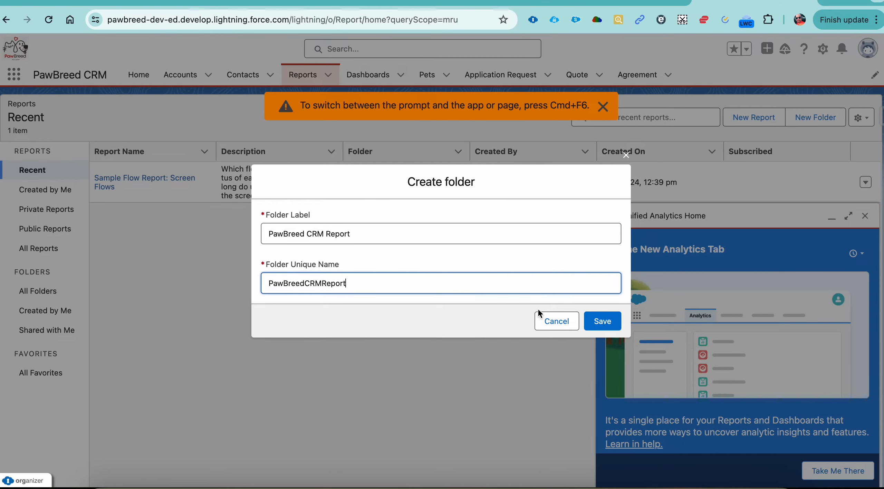
left_click(594, 326)
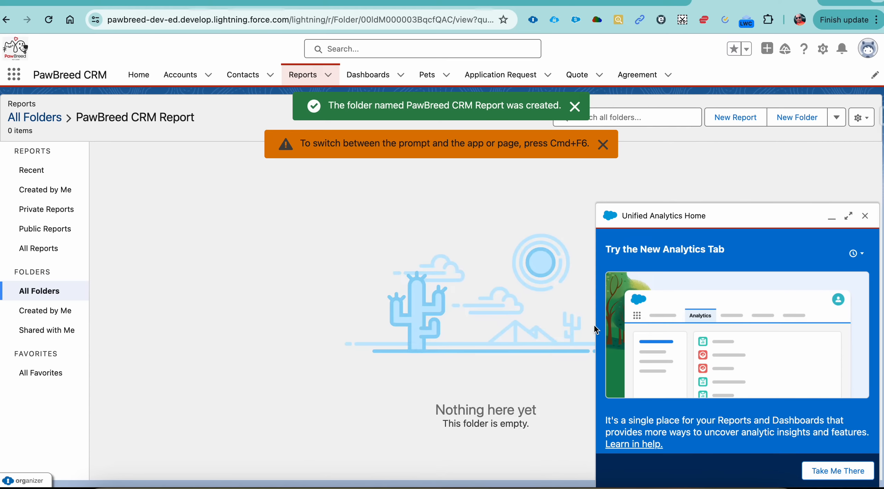
left_click(866, 216)
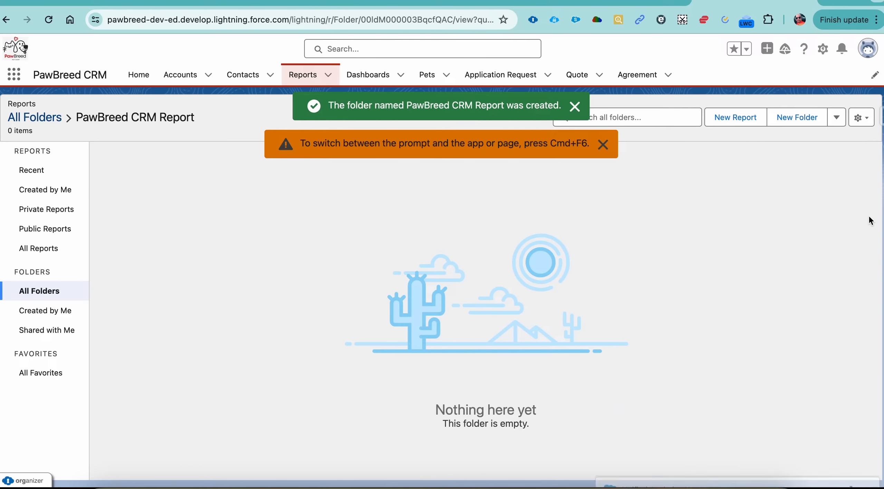
left_click(575, 106)
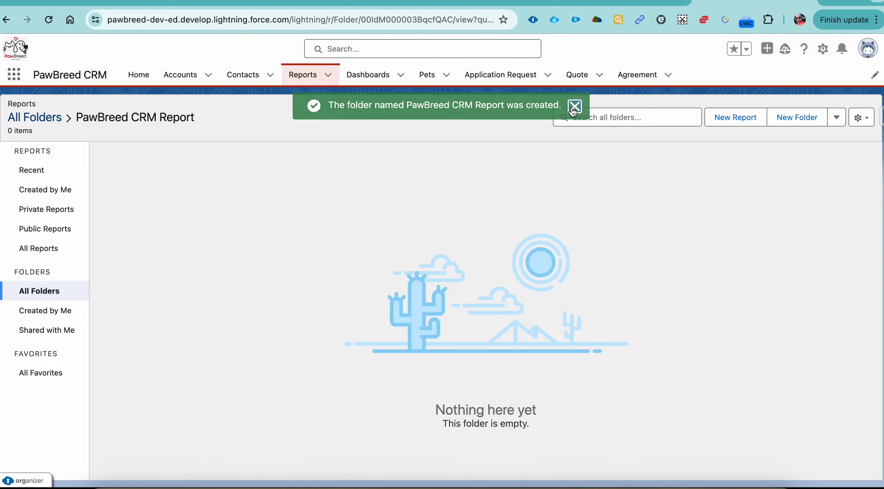
double_click(104, 116)
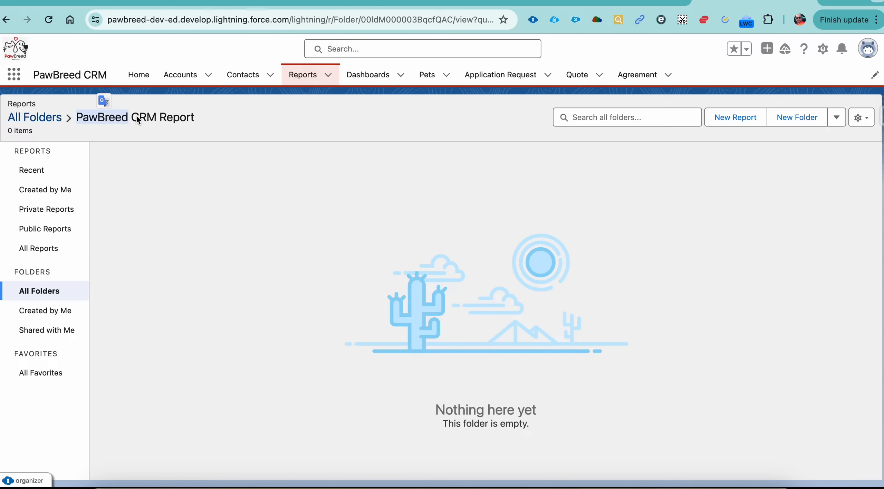
double_click(183, 118)
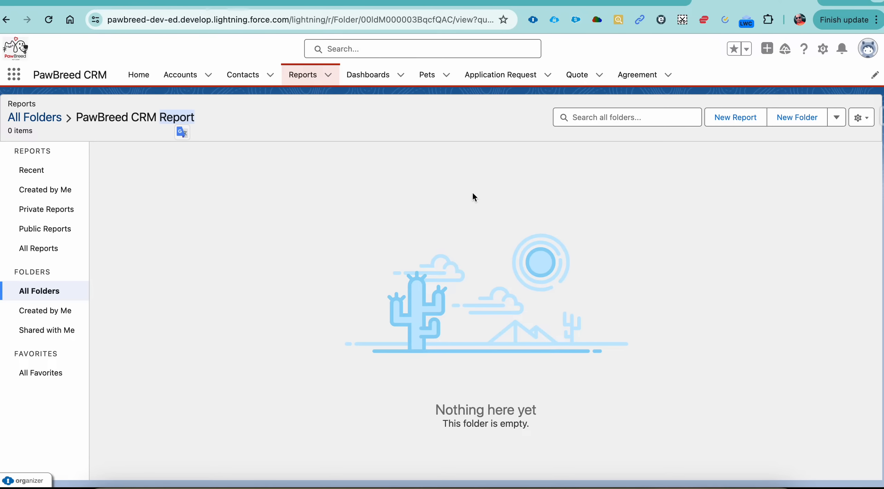
left_click(862, 118)
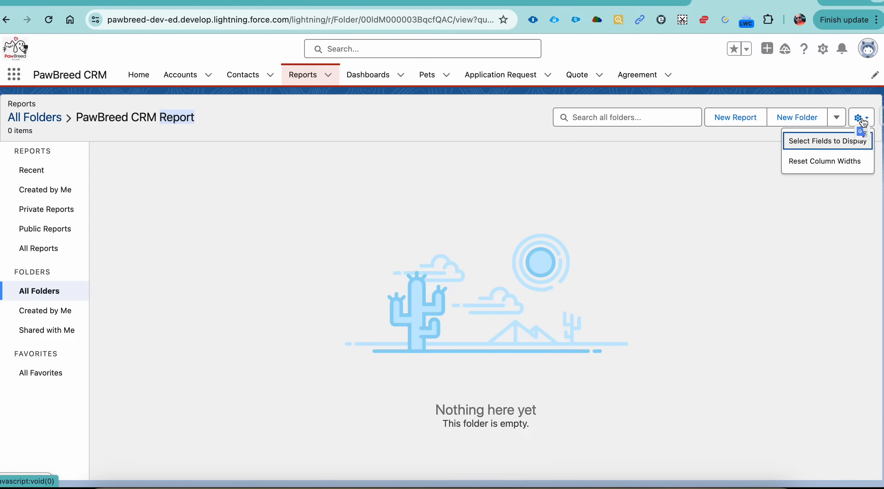
In the PawBreed CRM Report folder's sharing settings, choose the PawBreed Agent user with Edit access and finish.
left_click(837, 118)
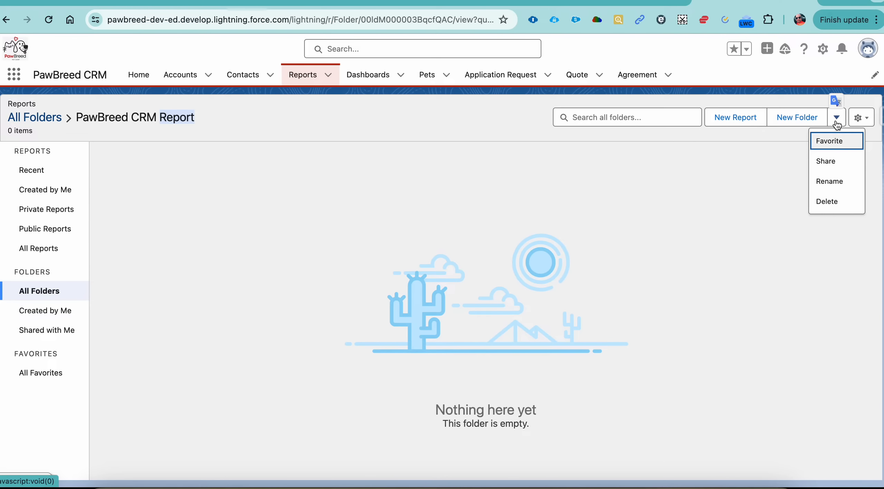
left_click(827, 161)
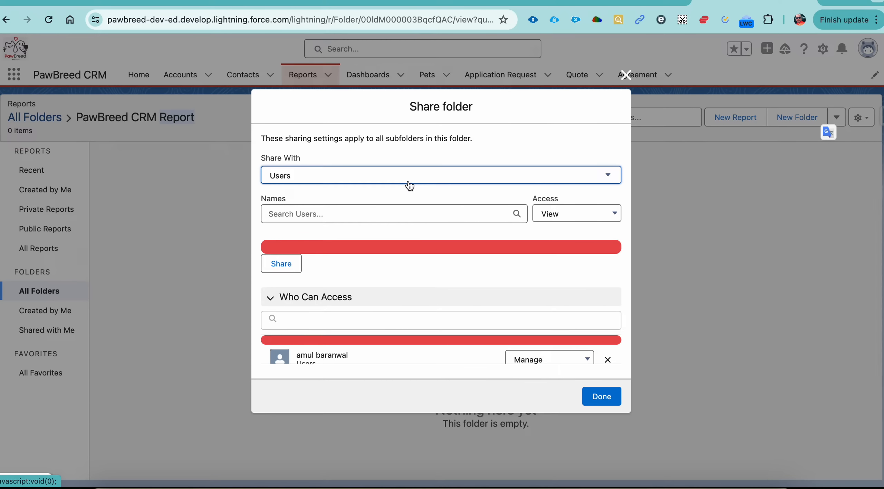
left_click(395, 214)
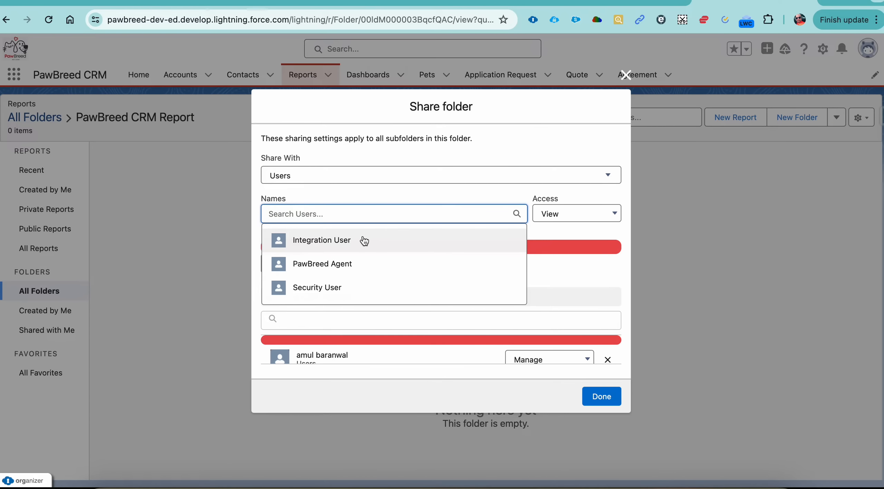
left_click(360, 262)
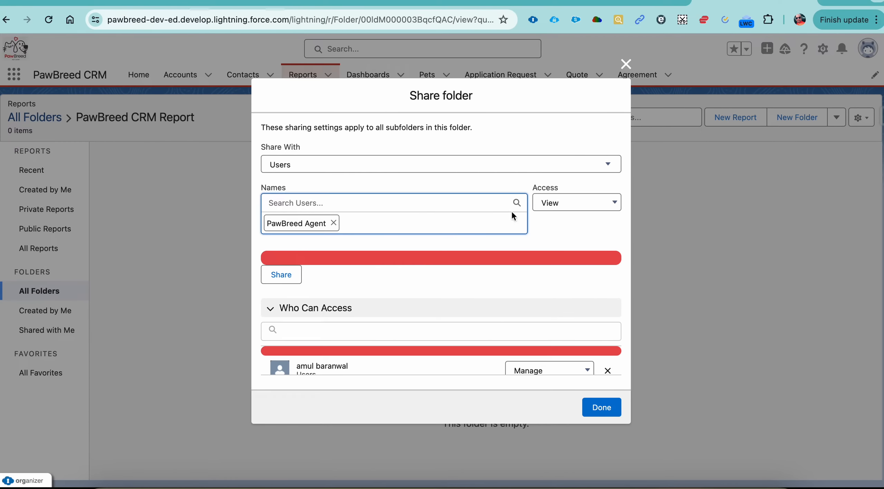
left_click(605, 203)
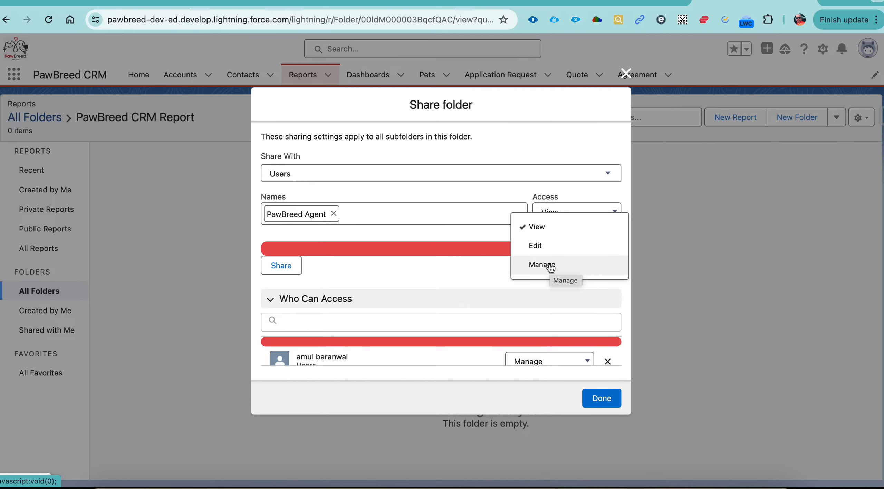
left_click(548, 251)
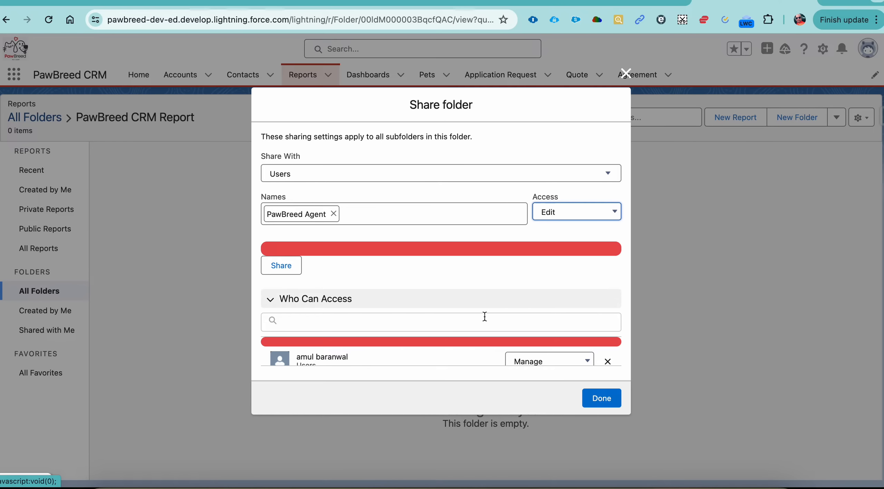
left_click(601, 398)
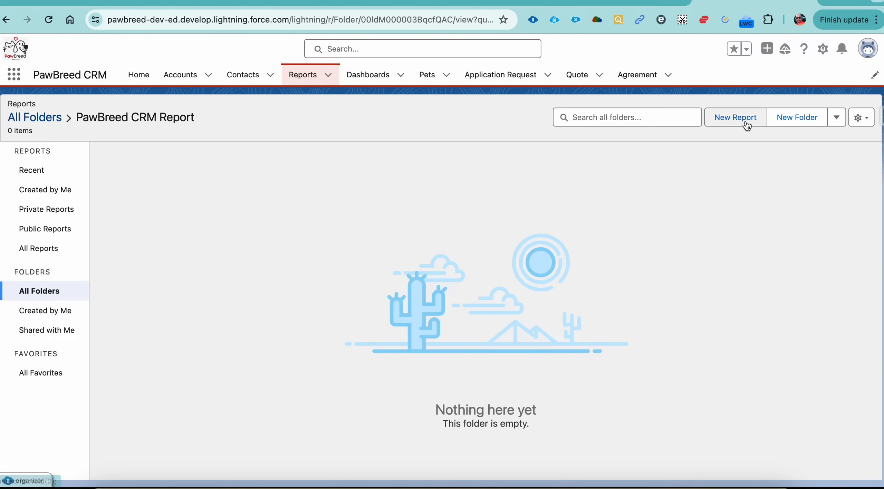
Start a new report in the folder using the standard Application Request report type.
left_click(736, 118)
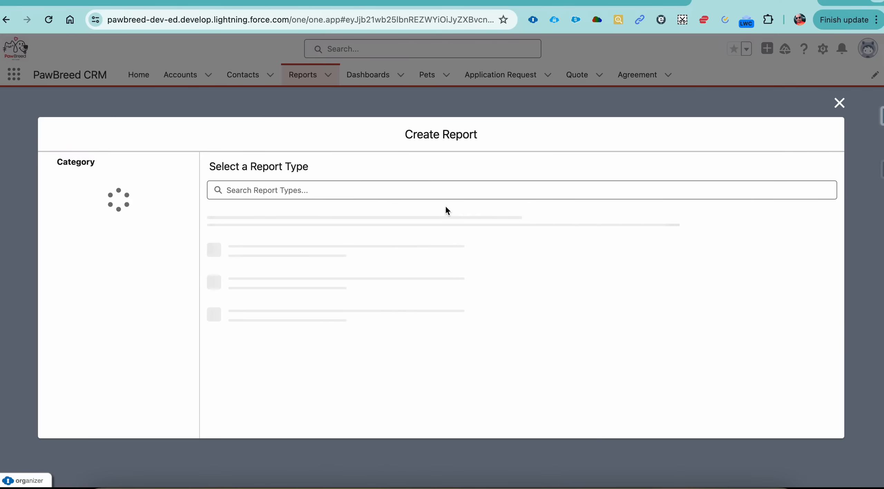
left_click(372, 193)
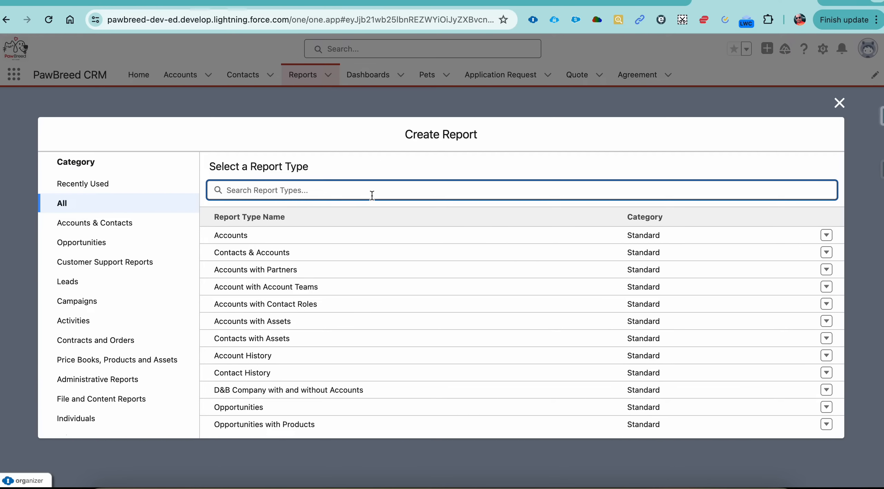
type("appli")
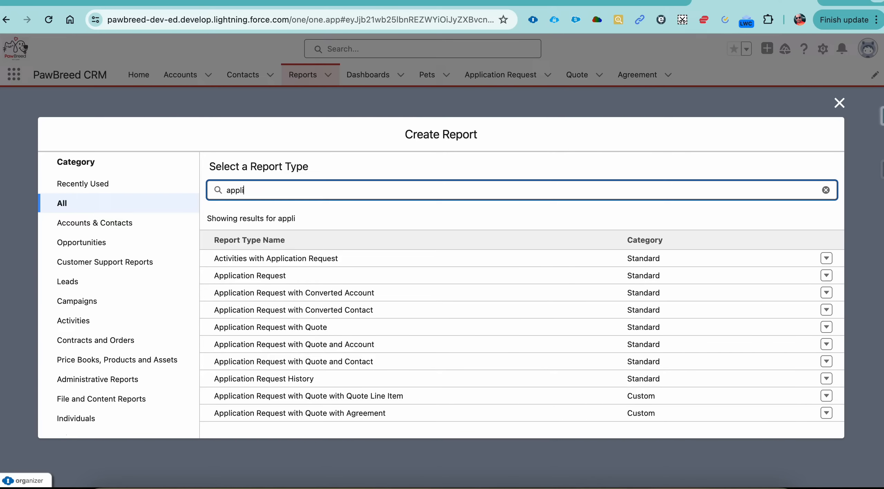
left_click(264, 276)
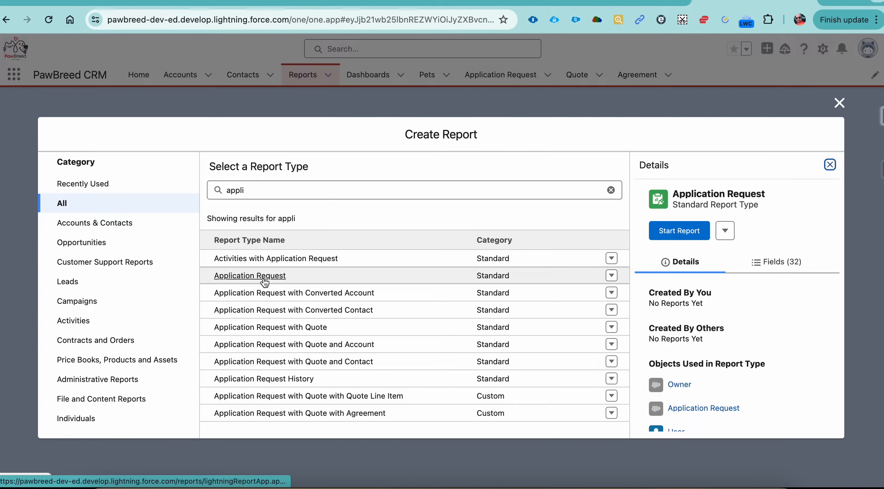
left_click(698, 232)
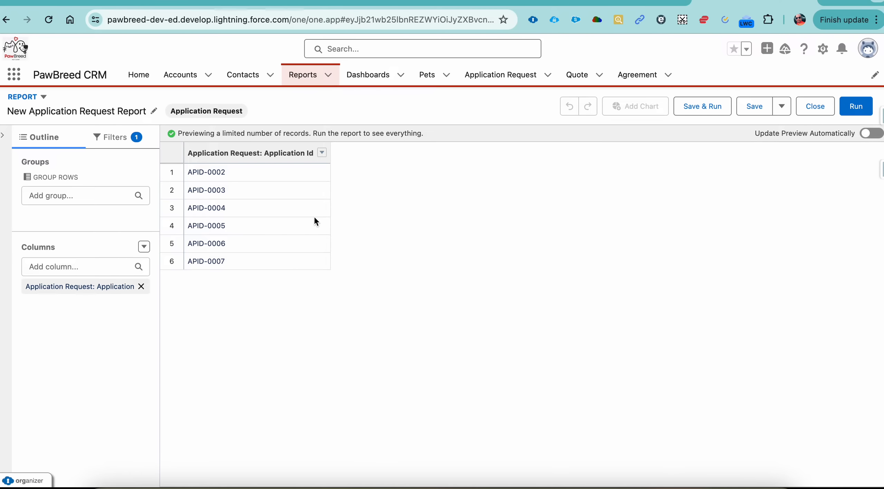
Check the application request report requirement in the 23 Episode Google Doc, and return to the Salesforce report builder.
left_click(605, 4)
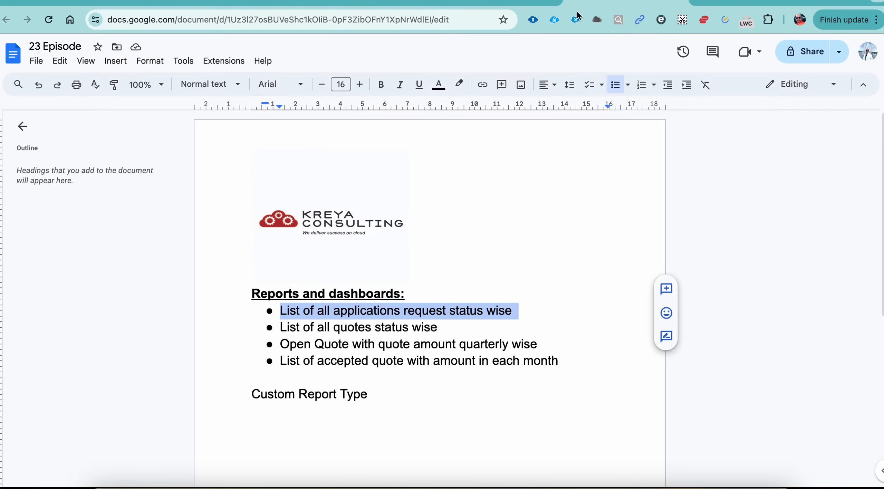
double_click(324, 311)
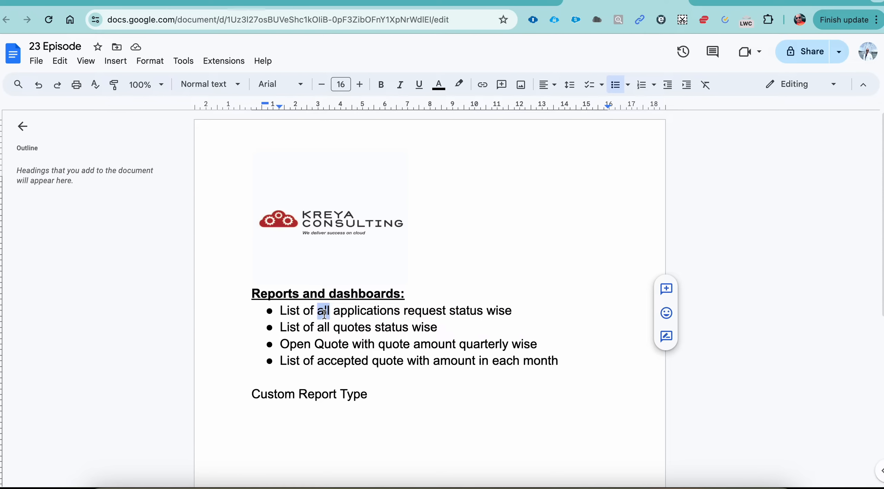
double_click(368, 311)
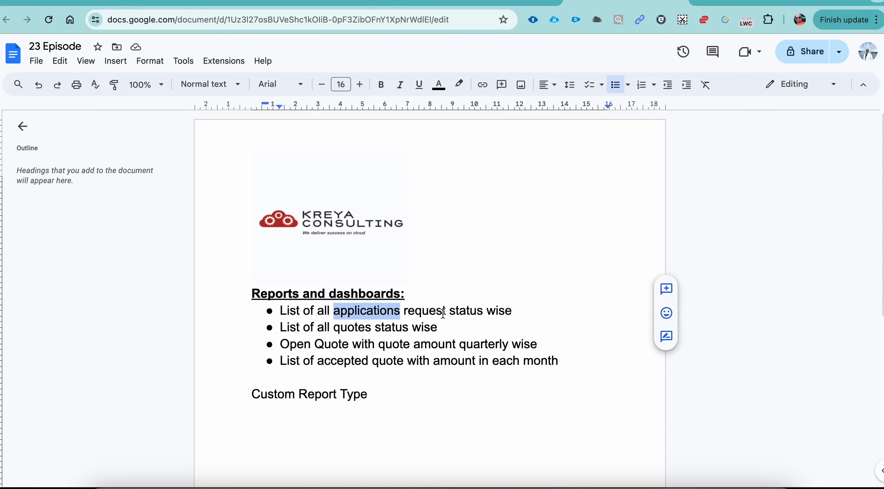
key("ctrl+Tab")
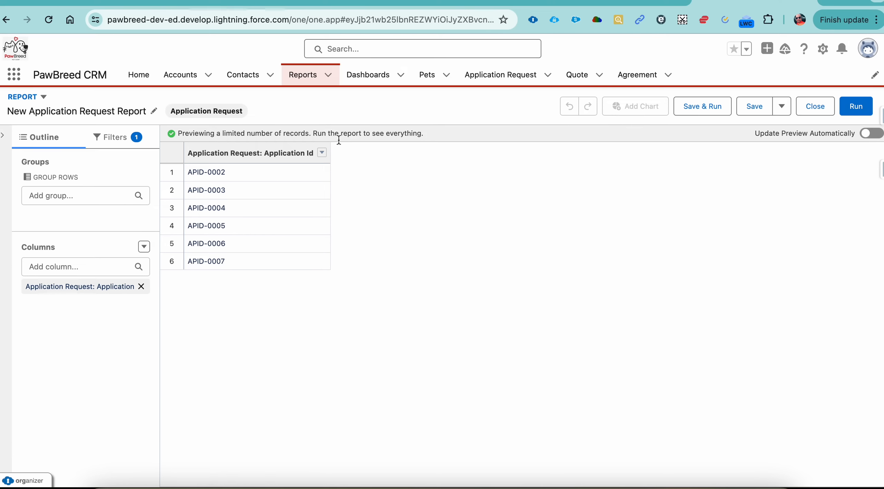
Add the Application Status column to the report and refresh the preview.
left_click(88, 267)
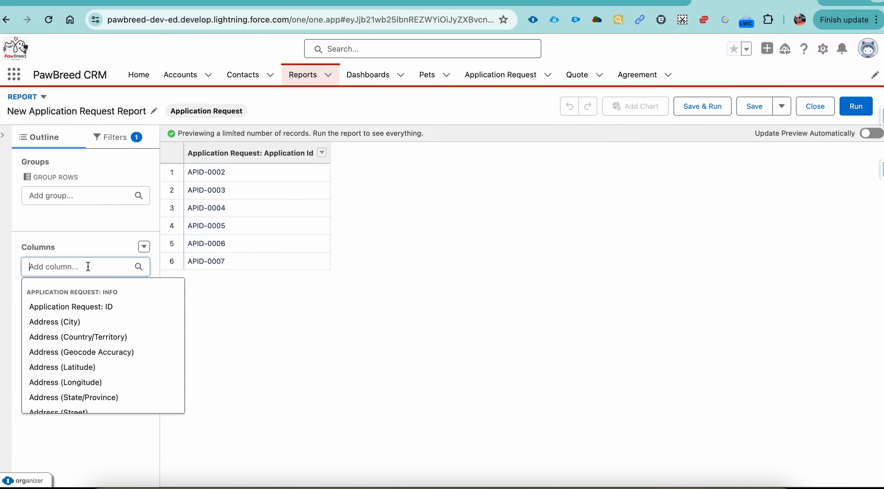
type("stt")
key("BackSpace")
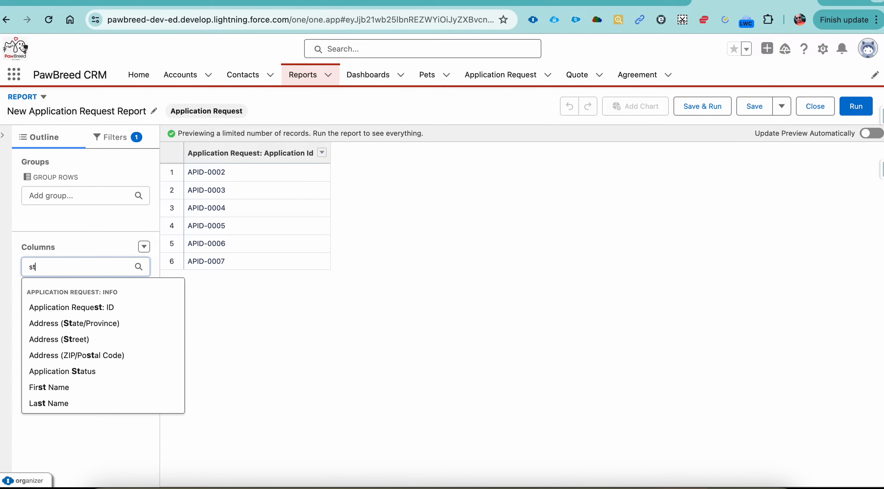
type("a")
left_click(79, 340)
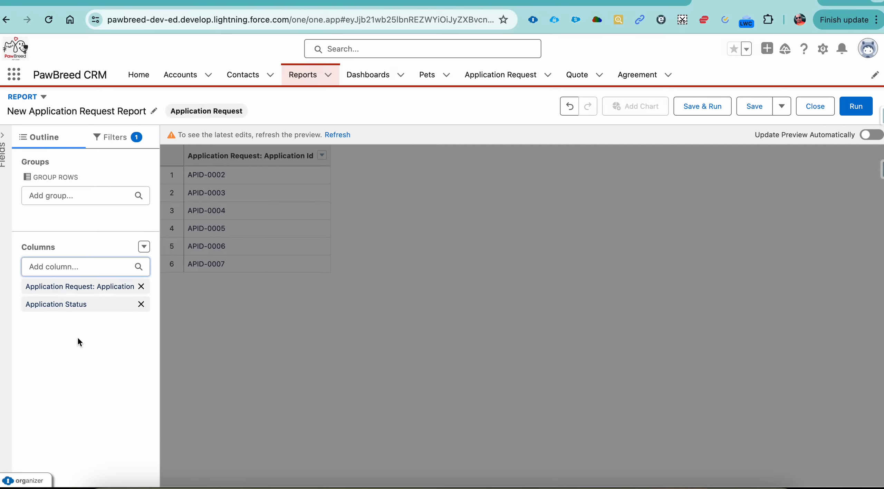
left_click(349, 134)
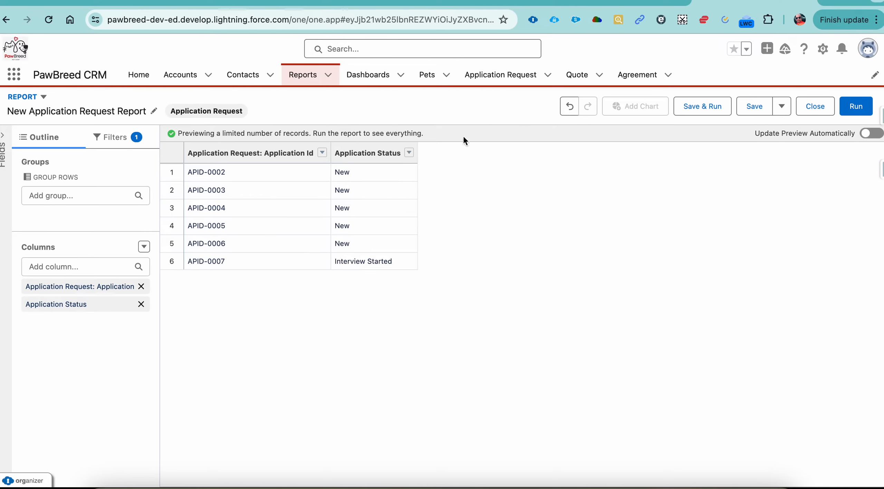
Turn on automatic preview updates and group the report rows by Application Status.
left_click(872, 134)
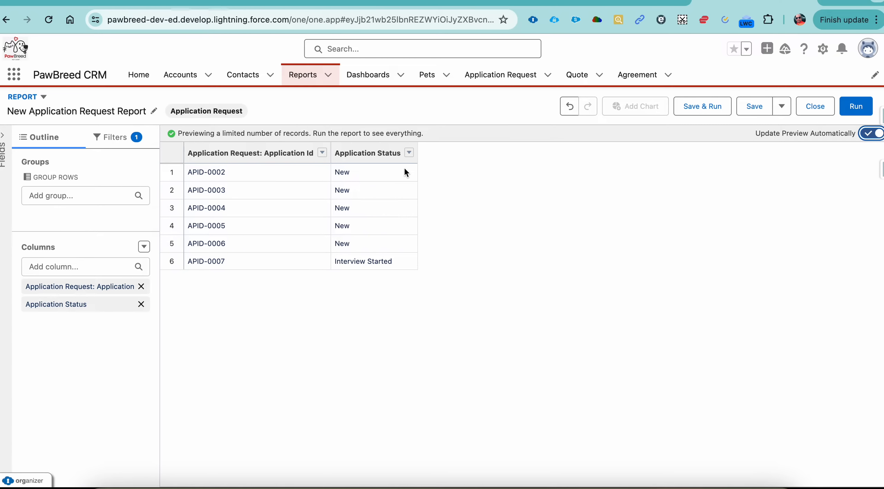
left_click(408, 153)
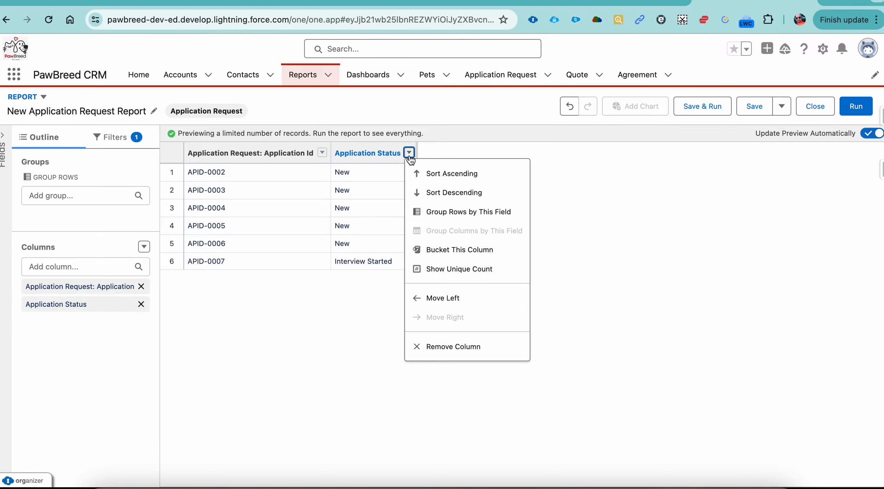
left_click(445, 217)
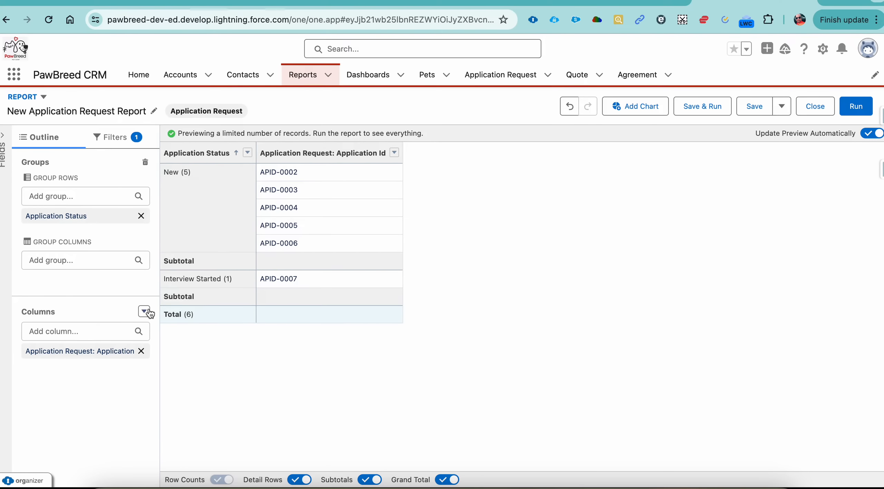
Add the Breed Requirement column to the grouped application request report.
left_click(89, 330)
type("re")
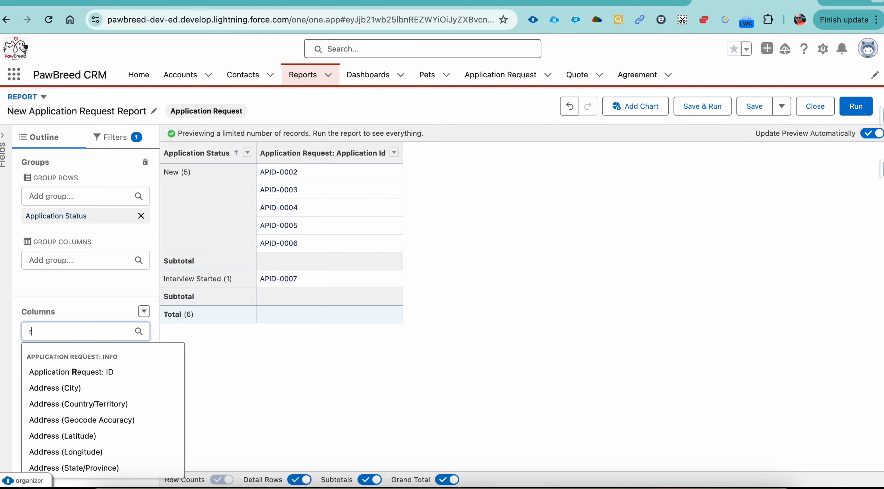
key("BackSpace")
key("BackSpace")
type("br")
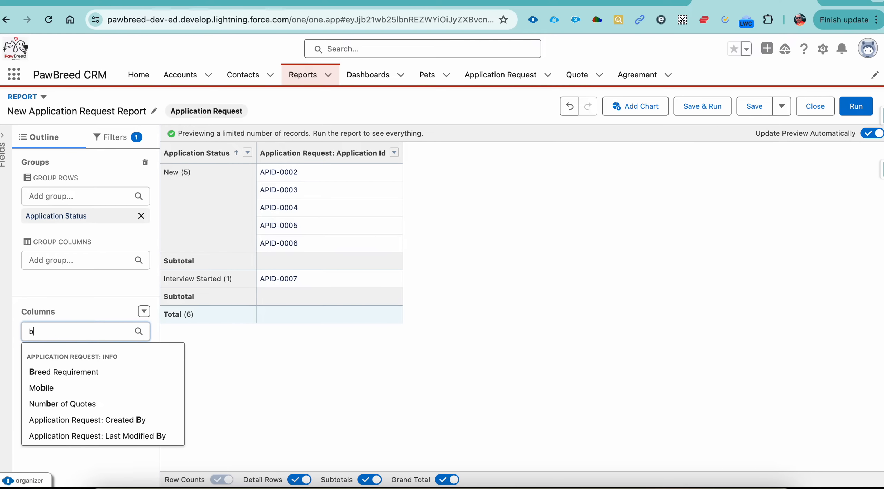
left_click(69, 372)
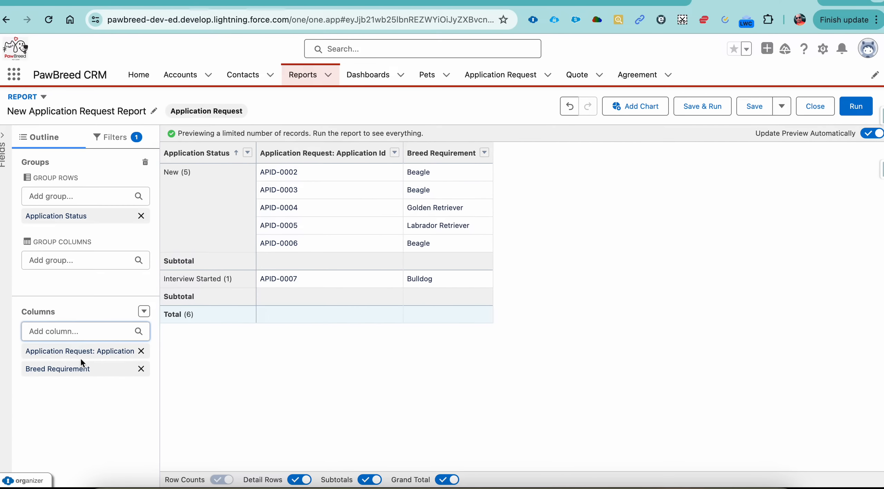
Add the First Name and Last Name columns to the report.
left_click(95, 335)
type("firs")
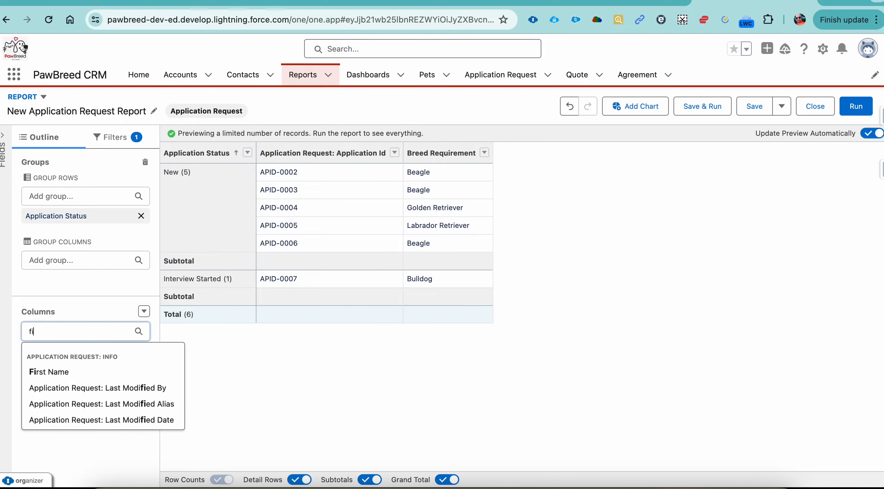
left_click(81, 373)
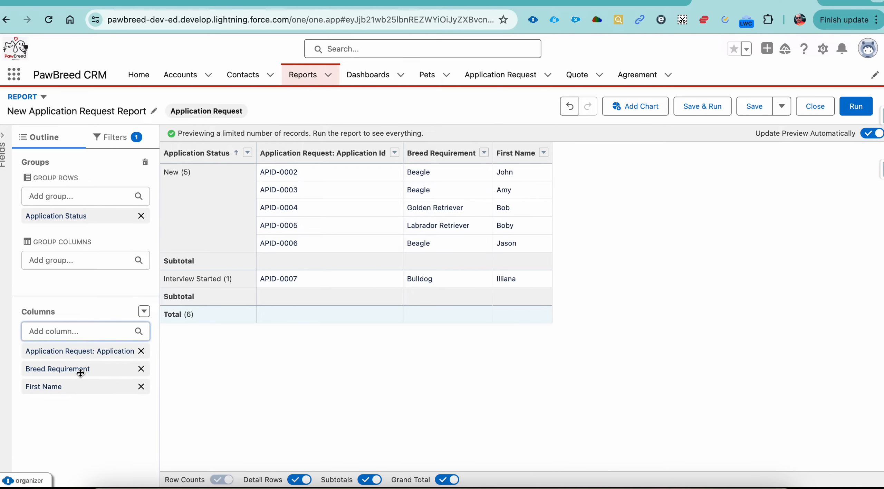
left_click(114, 333)
type("last")
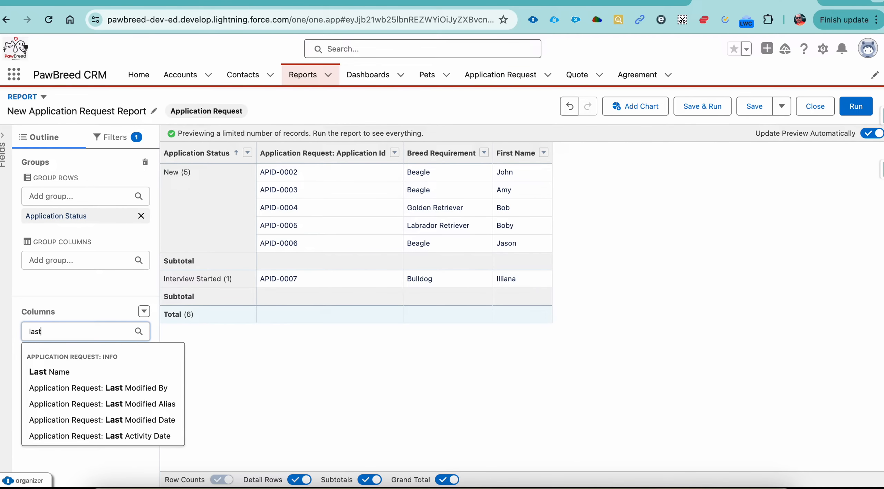
left_click(99, 368)
Add the Email Id, Address (State/Province) and Address (City) columns to the report.
left_click(99, 334)
type("email")
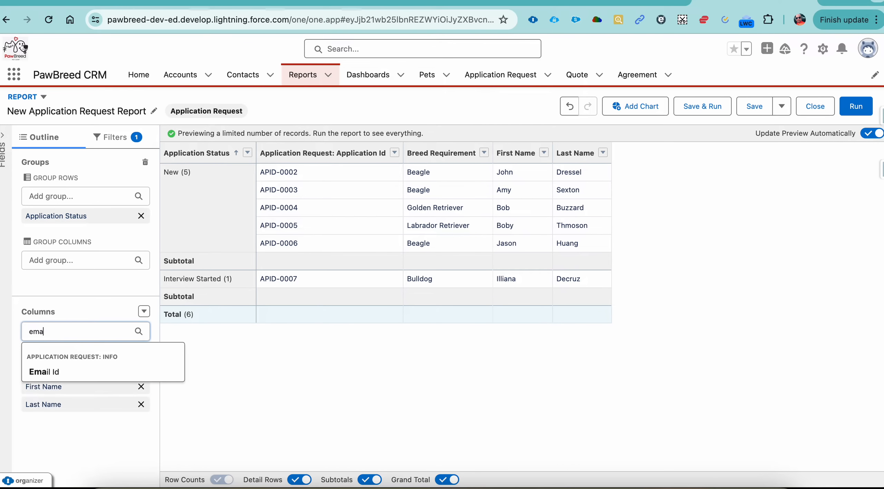
left_click(51, 367)
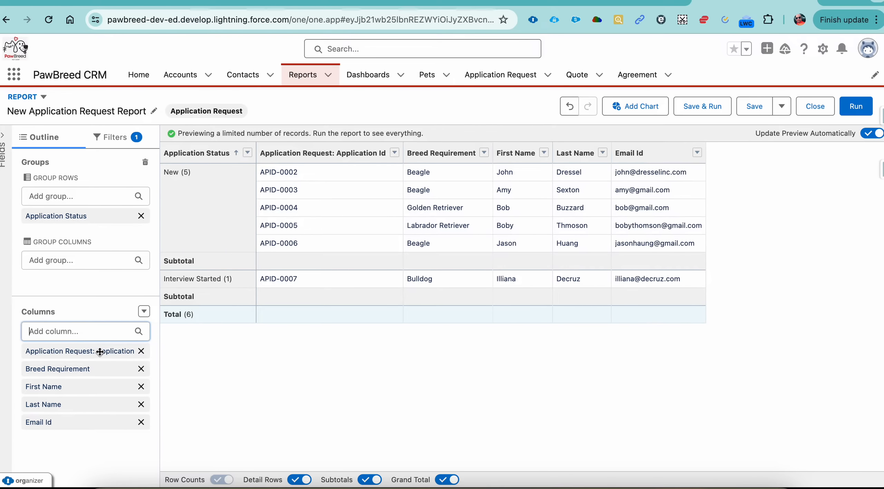
type("state")
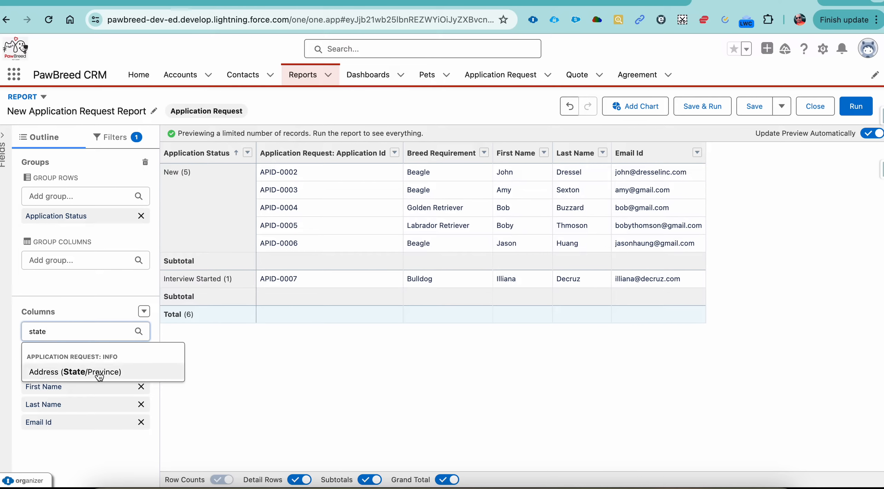
left_click(98, 372)
type("city")
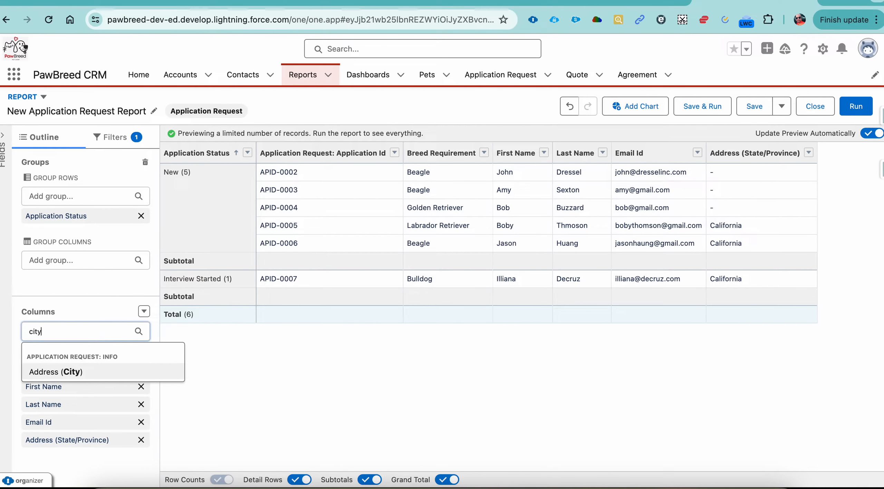
left_click(73, 373)
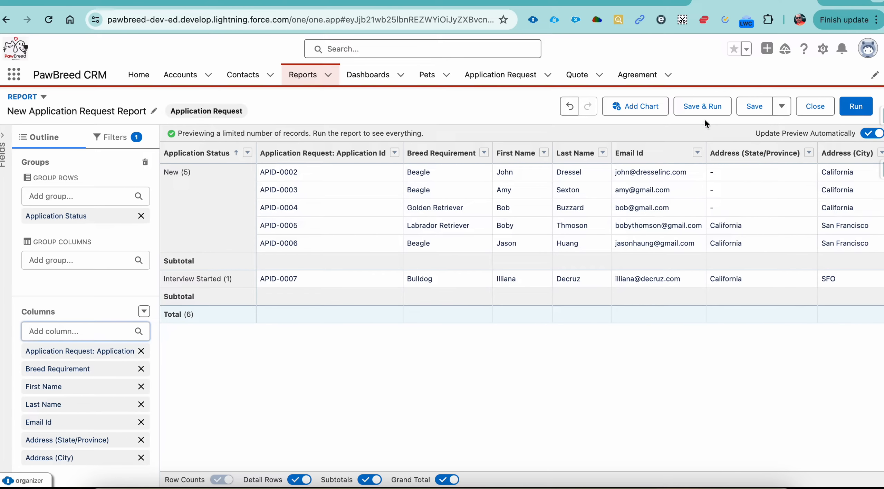
Start saving and running the report, naming it "Application Request Status wise".
left_click(703, 108)
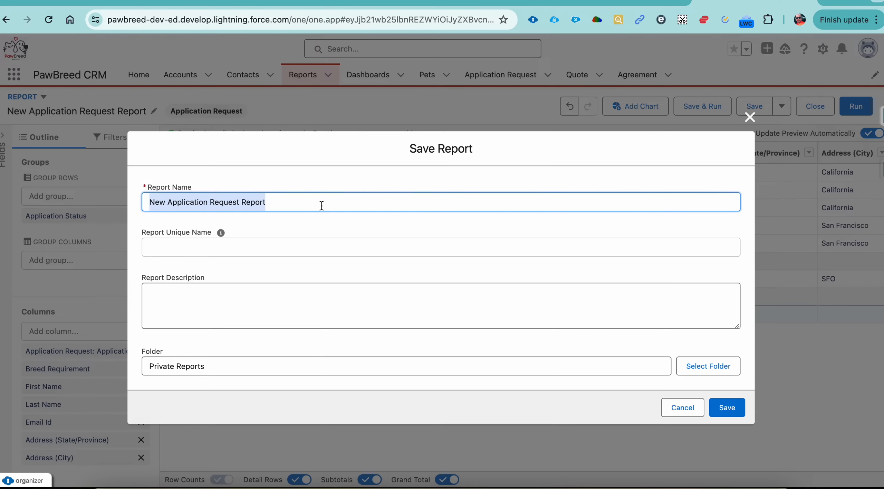
type("Application ")
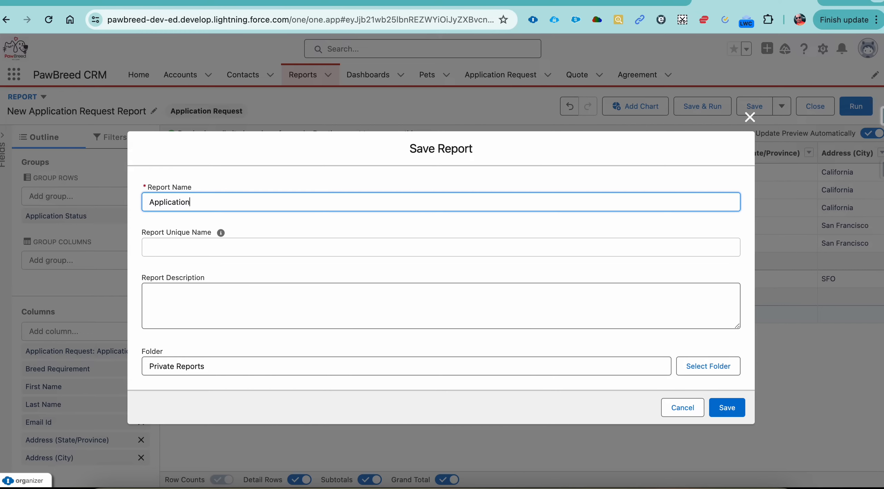
type("Request Status wis")
type("e Vex")
key("Tab")
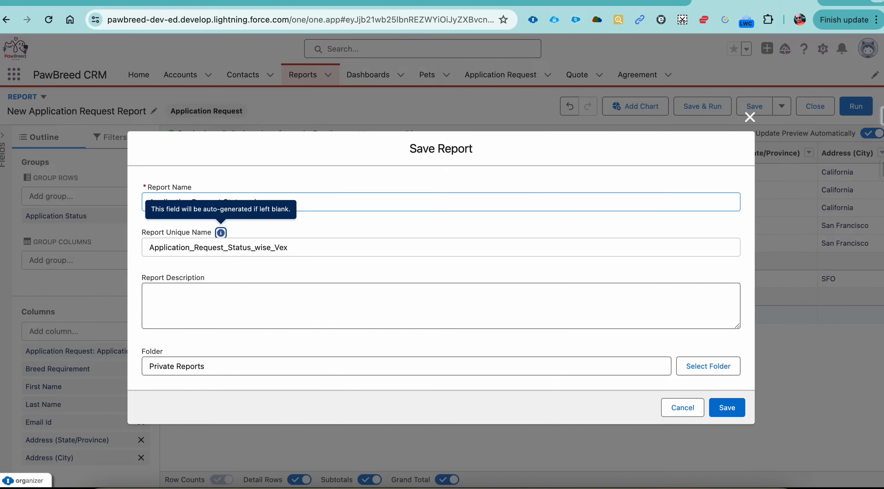
Choose the PawBreed CRM Report folder as the report's location and save the report.
left_click(690, 369)
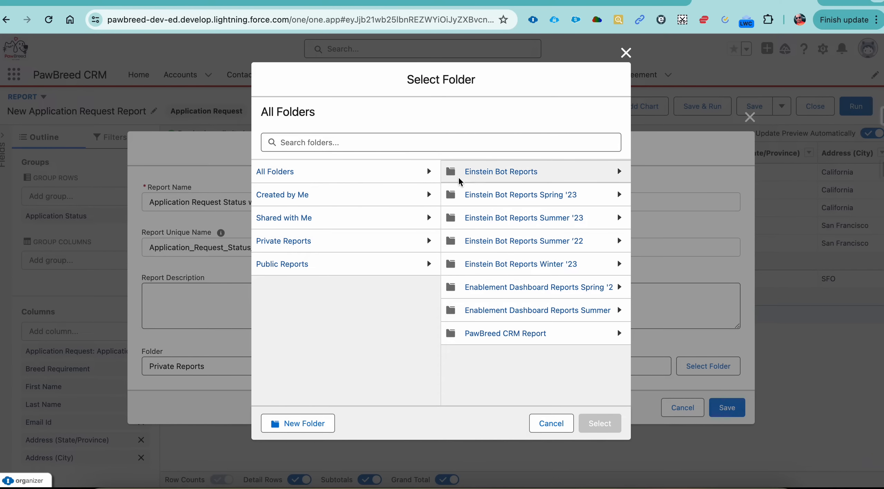
left_click(496, 332)
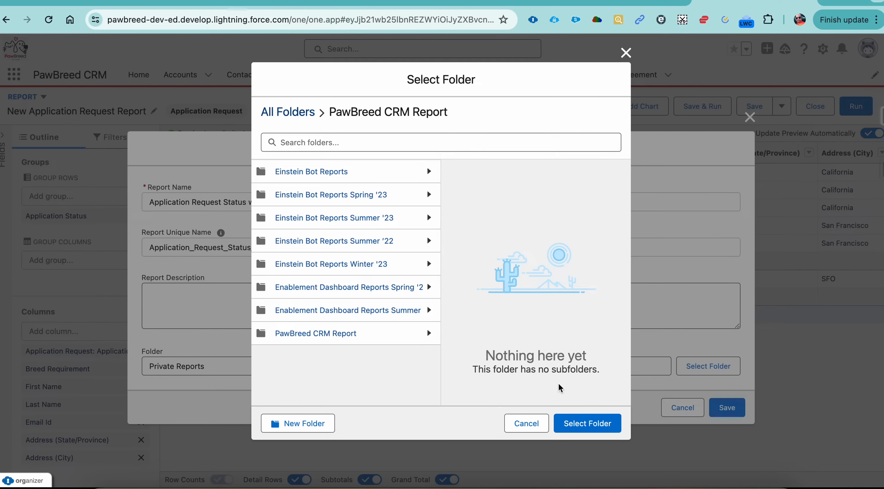
left_click(583, 424)
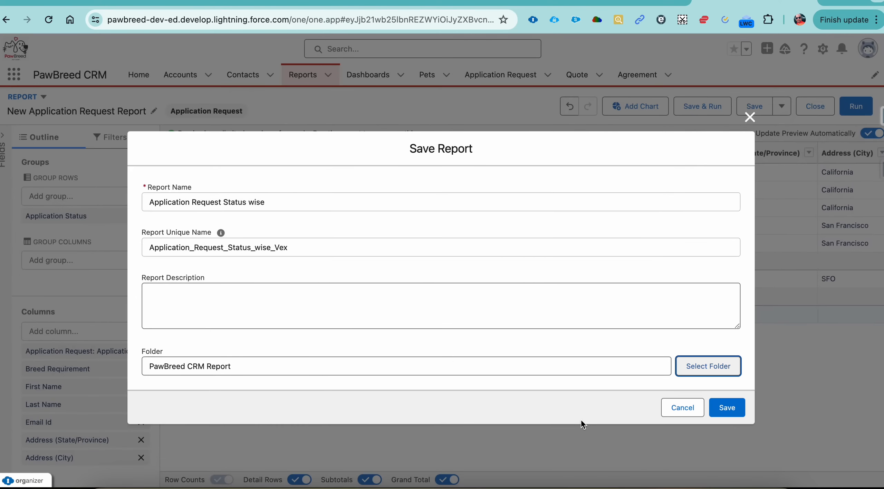
left_click(727, 408)
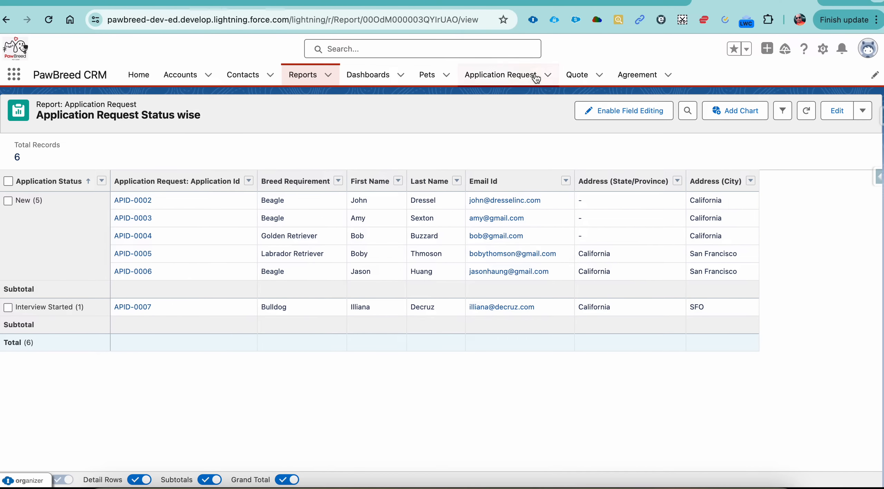
Check the second report requirement, the list of all quotes by status, in the Google Doc and return to Salesforce.
left_click(604, 2)
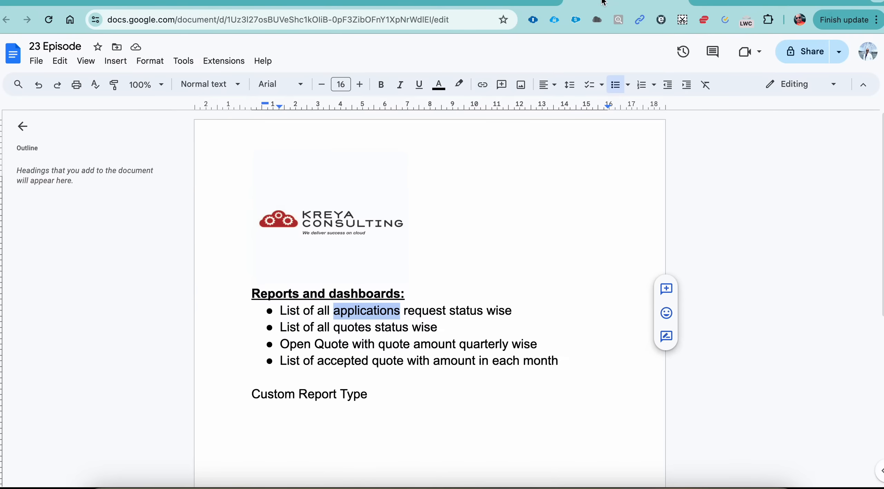
double_click(289, 327)
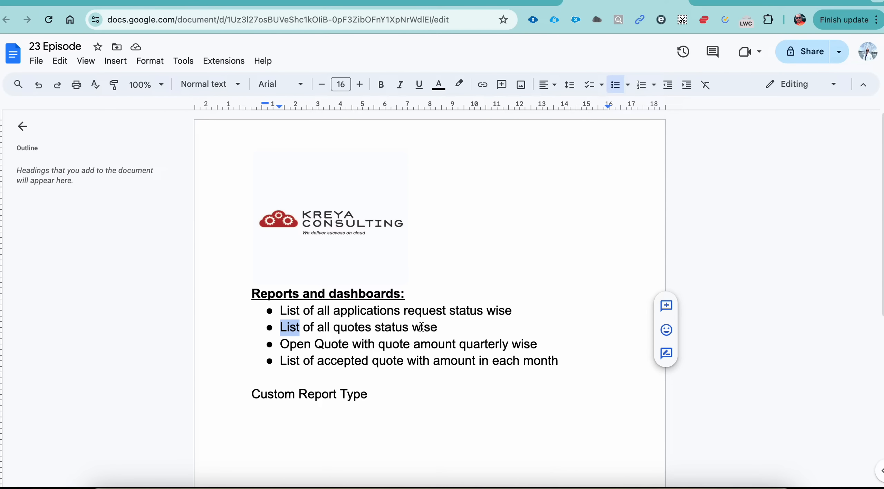
left_click(753, 1)
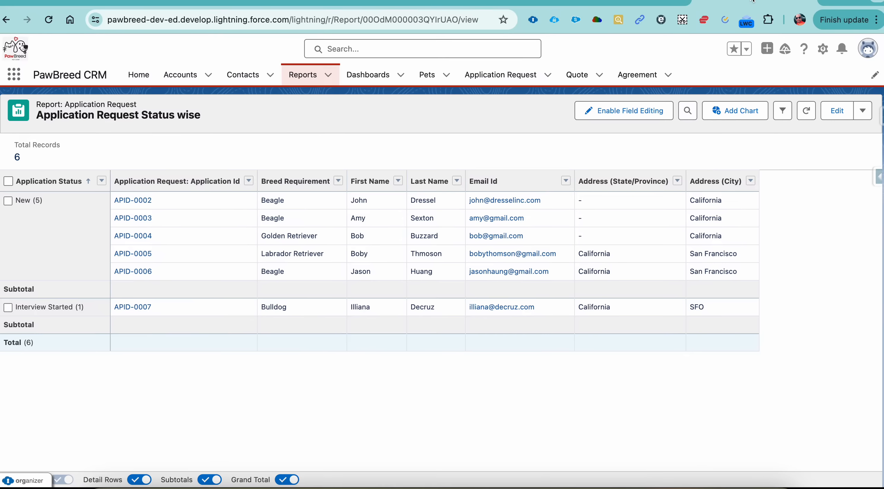
Start a new report and search all report types for "quote".
left_click(313, 79)
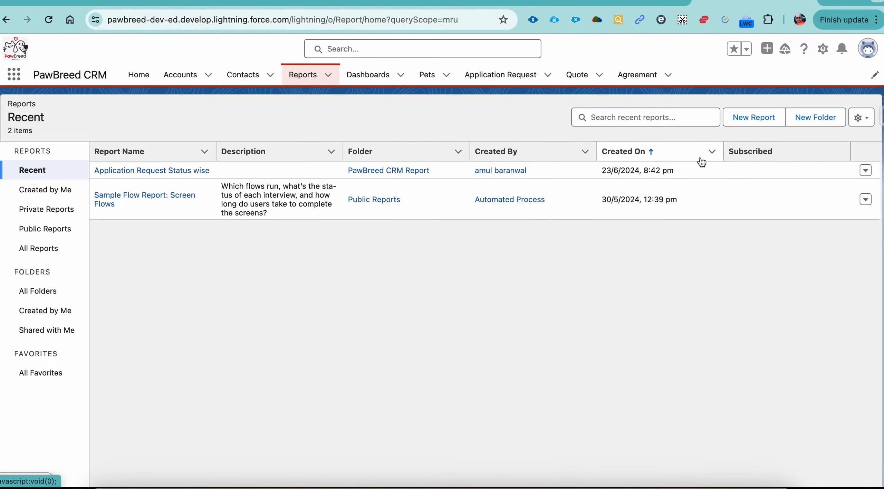
left_click(759, 119)
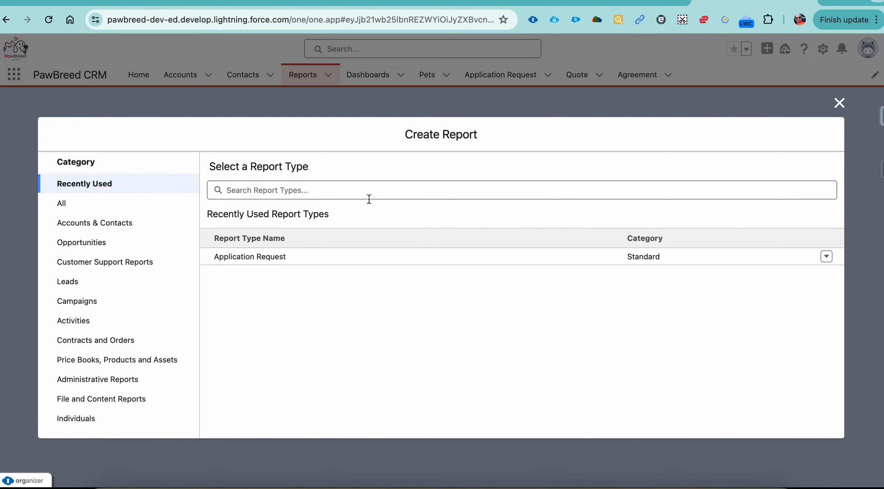
left_click(361, 191)
type("quot")
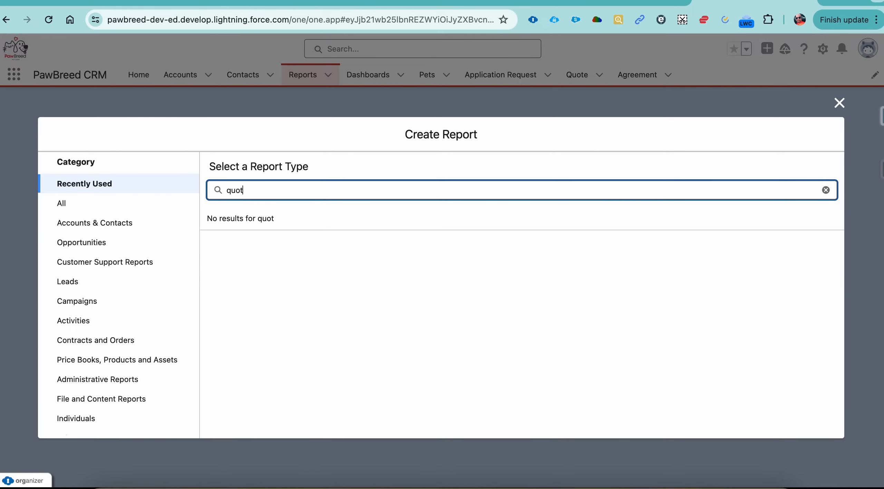
key("BackSpace")
key("BackSpace")
key("BackSpace")
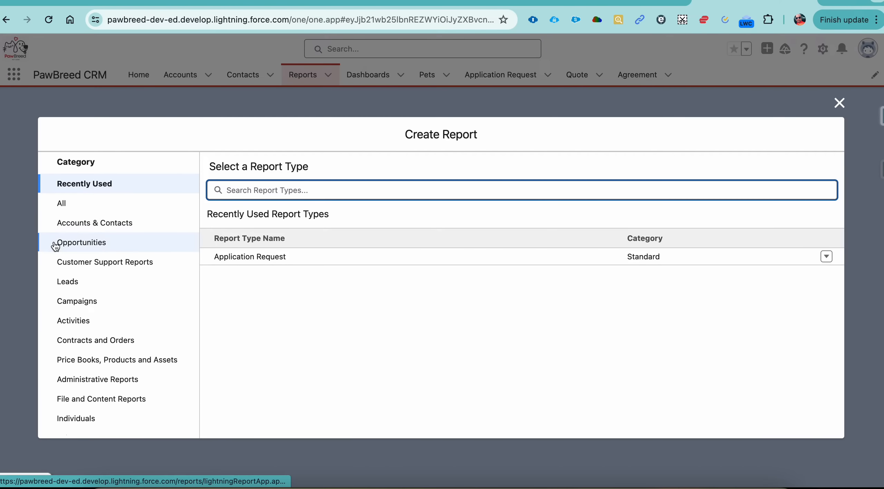
left_click(75, 209)
left_click(276, 190)
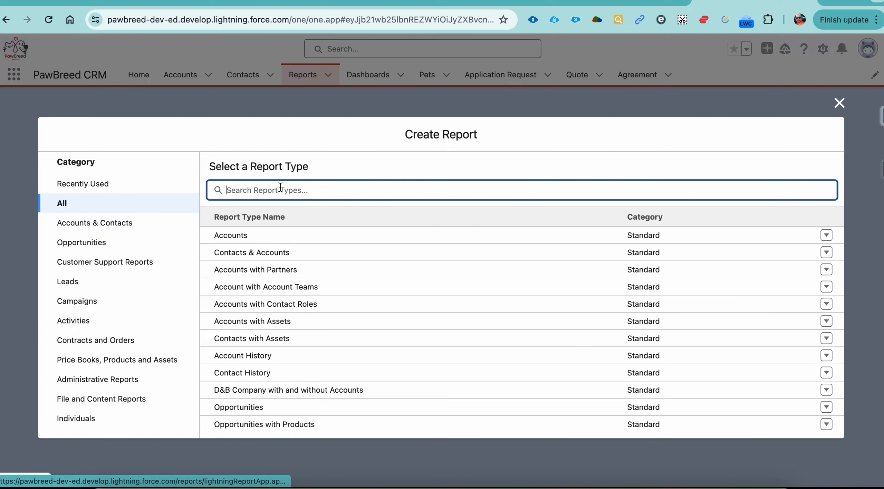
type("quote")
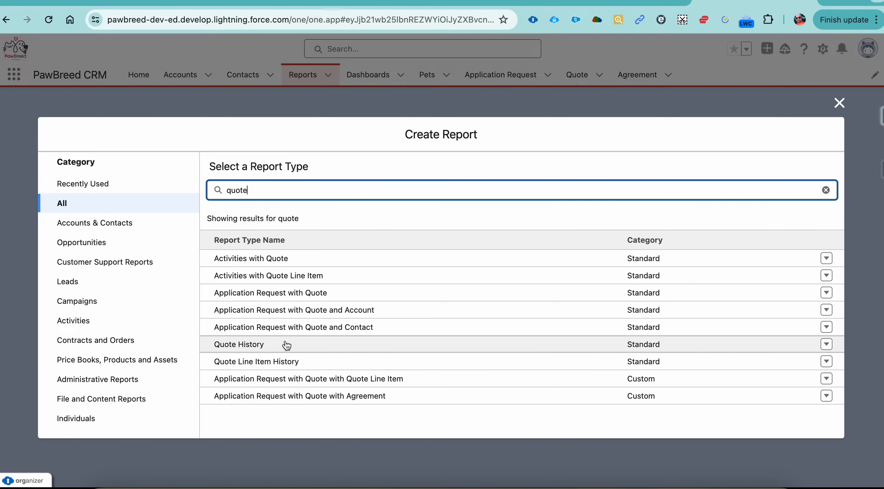
Clear the report type search, look through the full list for a standalone Quote type, and close the report creation dialog.
key("BackSpace")
key("BackSpace")
key("BackSpace")
key("BackSpace")
key("BackSpace")
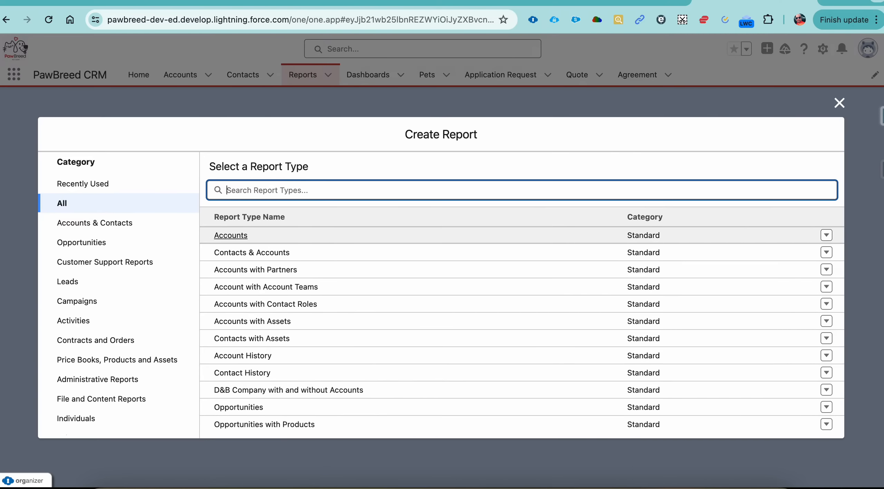
scroll(429, 245, "down", 5)
scroll(429, 245, "down", 15)
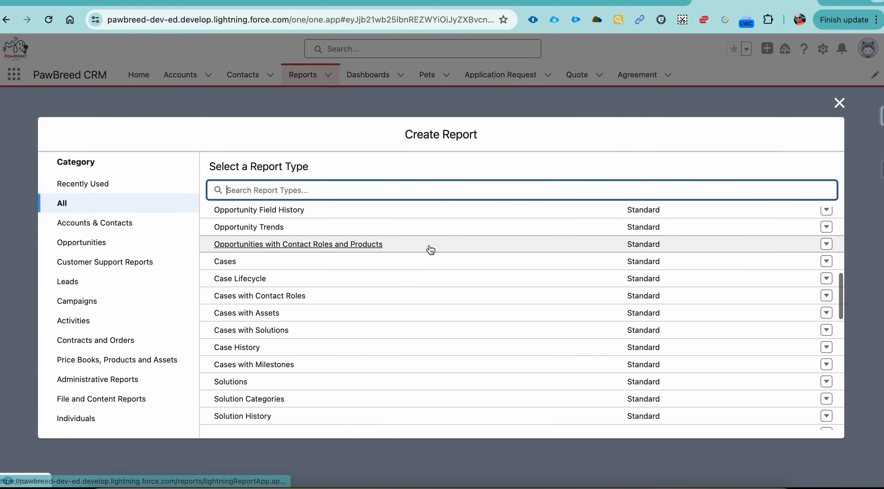
scroll(429, 246, "down", 4)
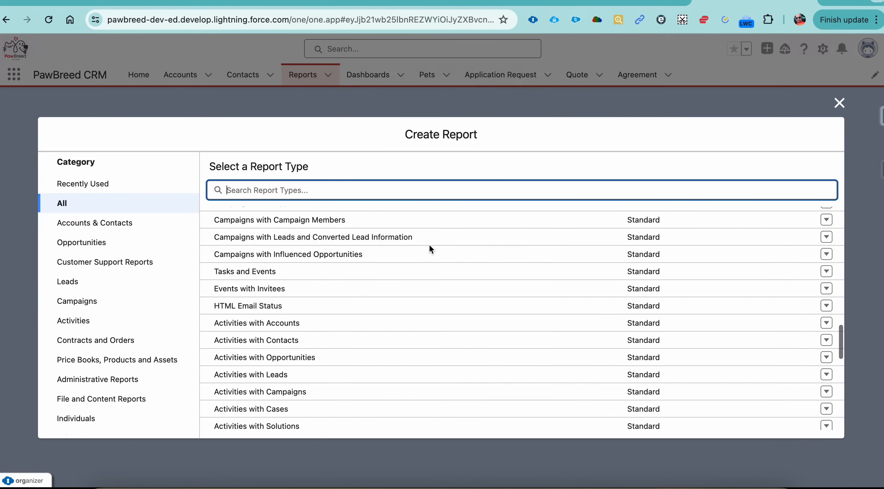
scroll(328, 308, "down", 20)
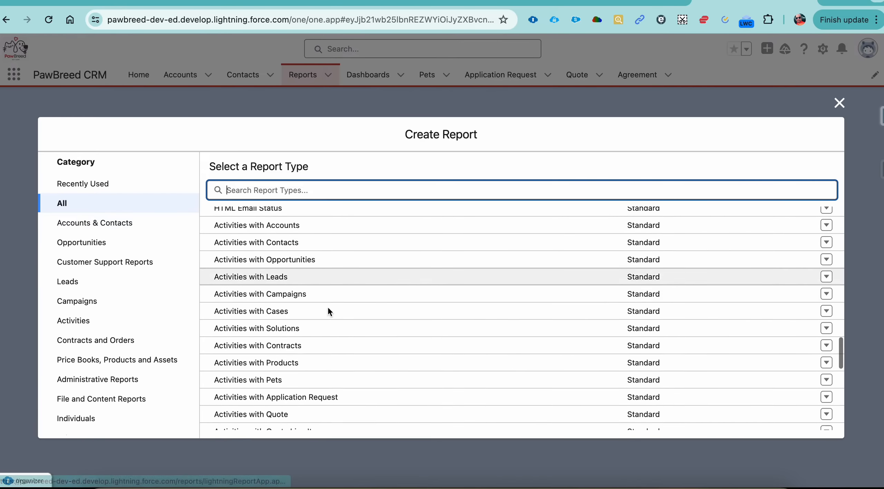
scroll(329, 311, "down", 10)
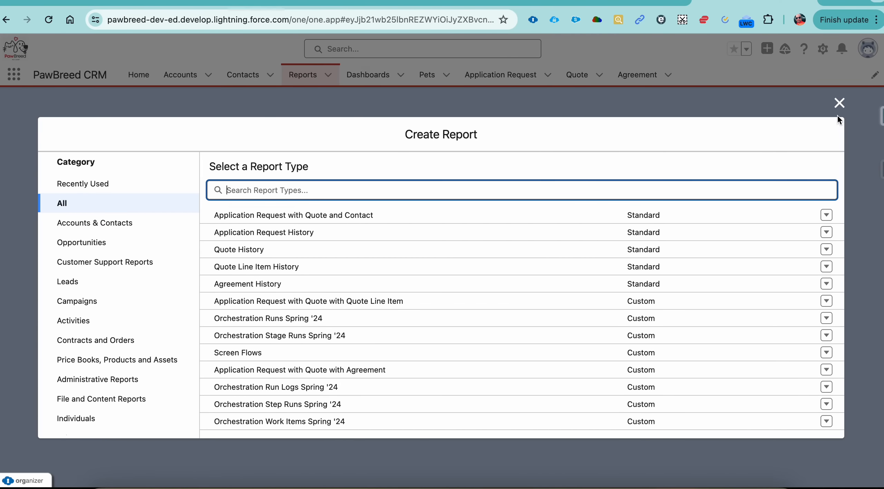
left_click(839, 103)
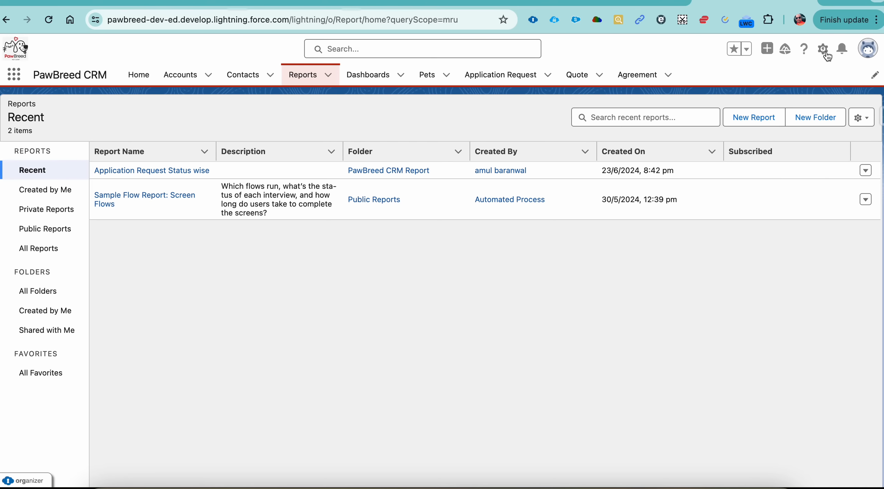
Open Setup, find Report Types with the search term "report", and continue to the list of custom report types.
left_click(823, 50)
left_click(789, 76)
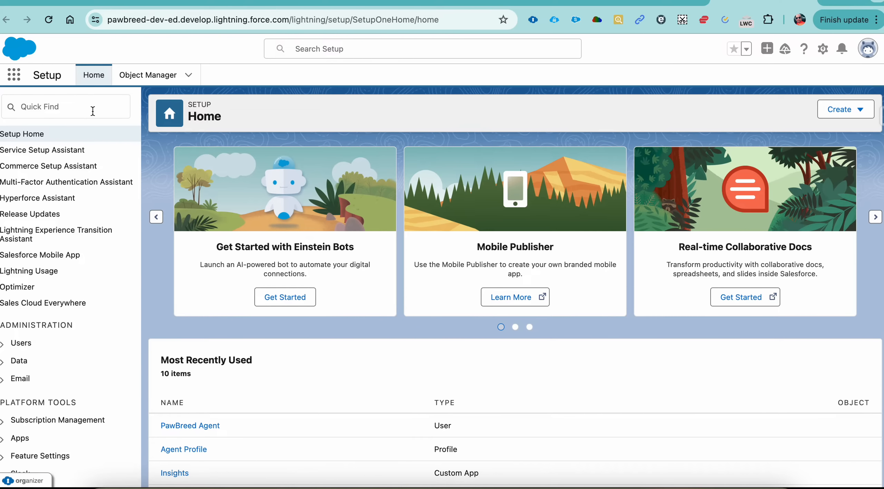
left_click(92, 111)
type("report")
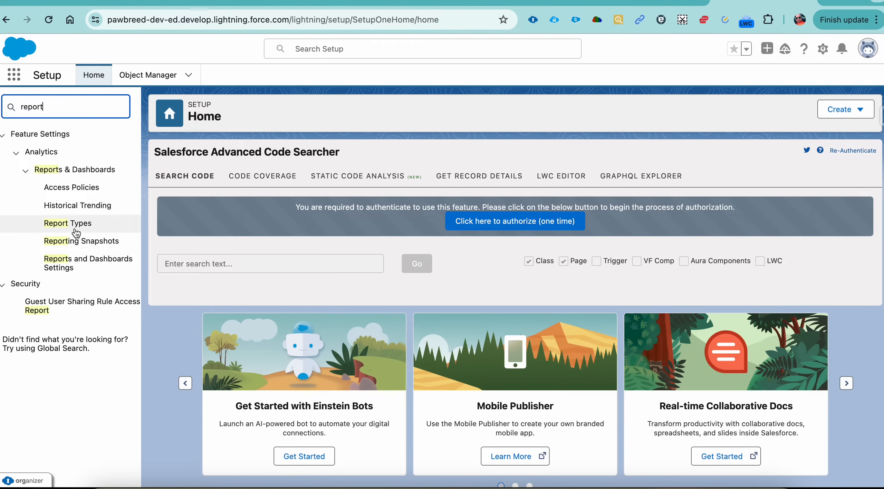
left_click(76, 232)
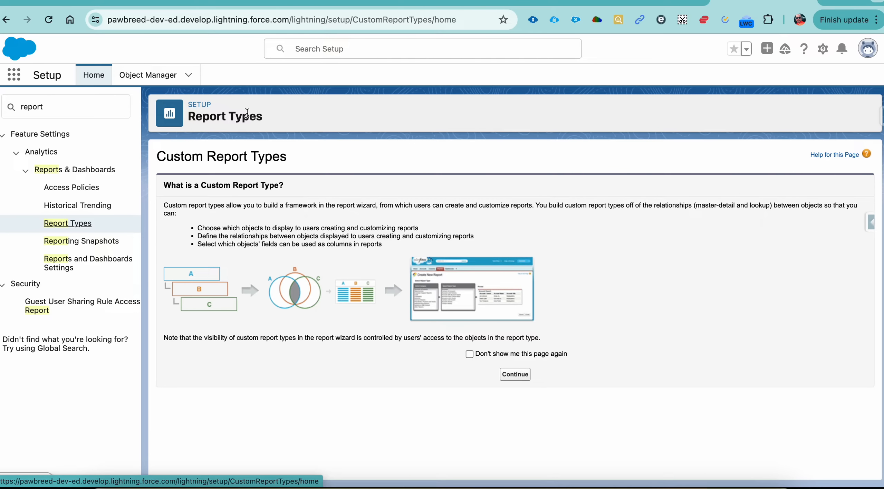
double_click(228, 157)
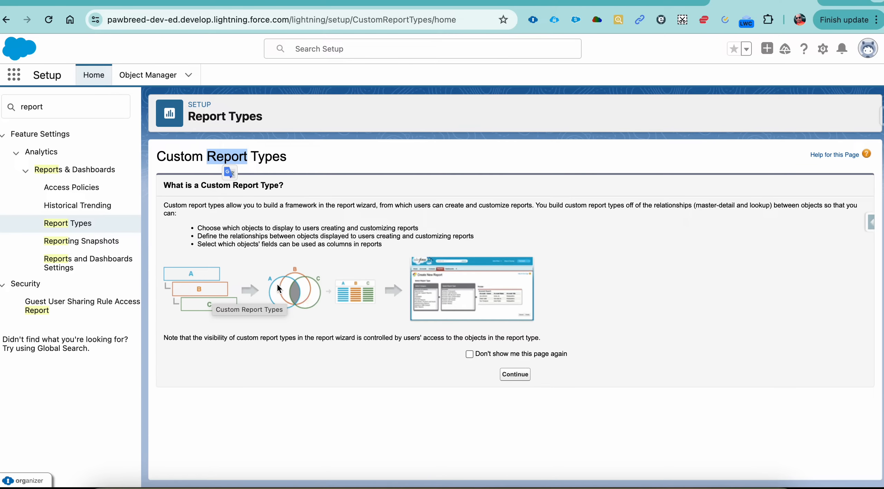
left_click(525, 377)
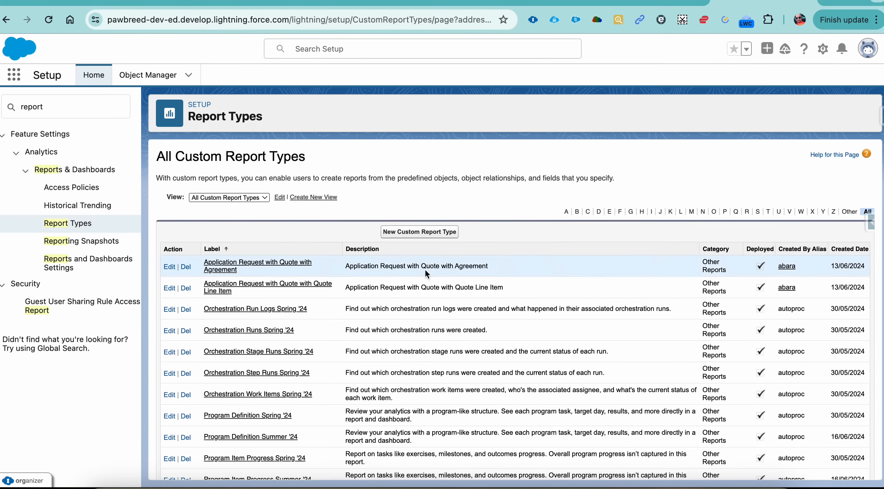
Start a new custom report type with Quote as its primary object.
left_click(422, 233)
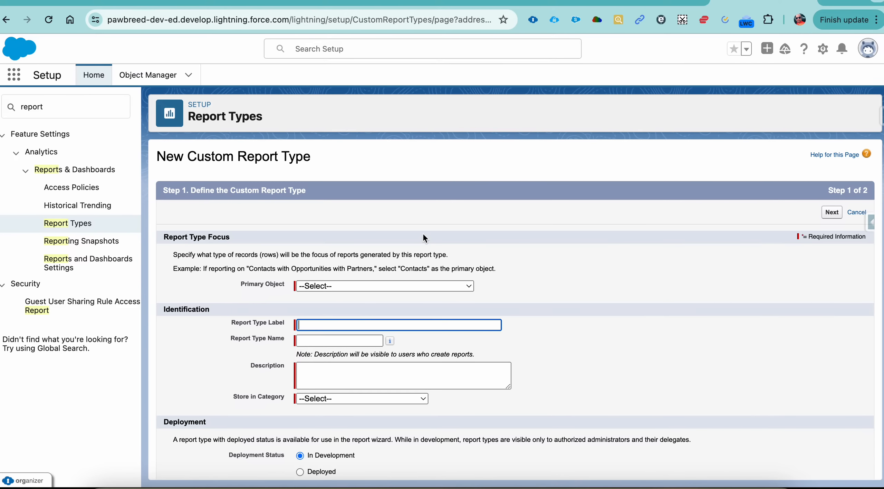
left_click(409, 285)
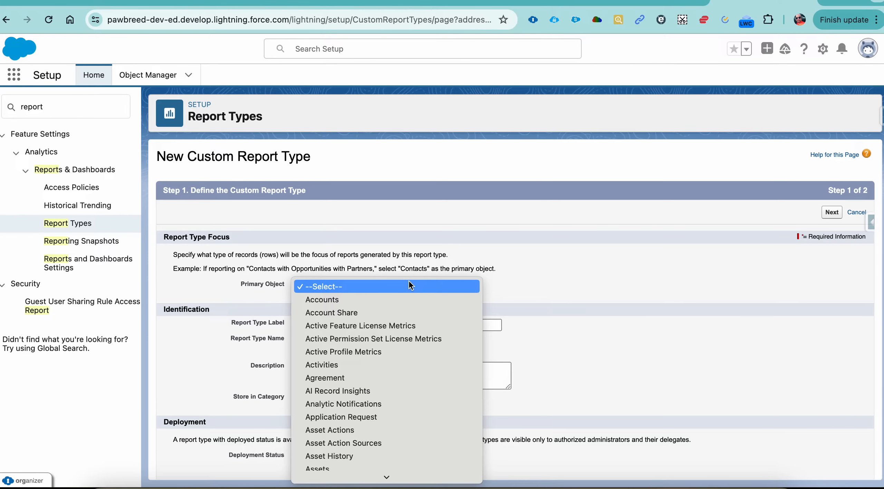
key("q")
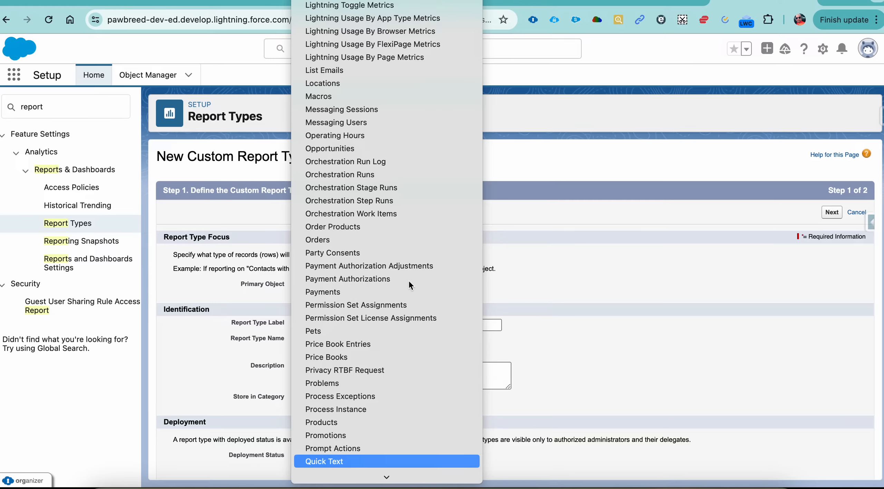
key("Down")
key("Down")
key("Up")
key("Return")
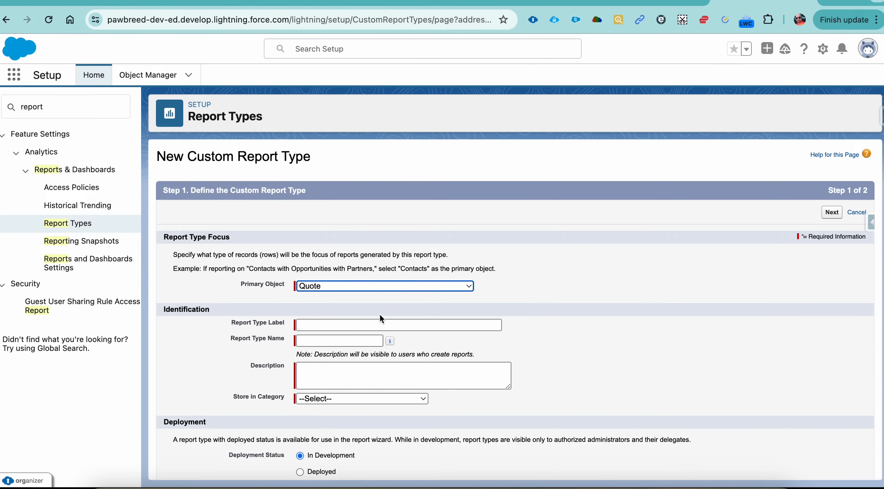
Label the report type "Quote with Quote Line Item" and let its name fill in from the label.
left_click(377, 325)
type("Quiote")
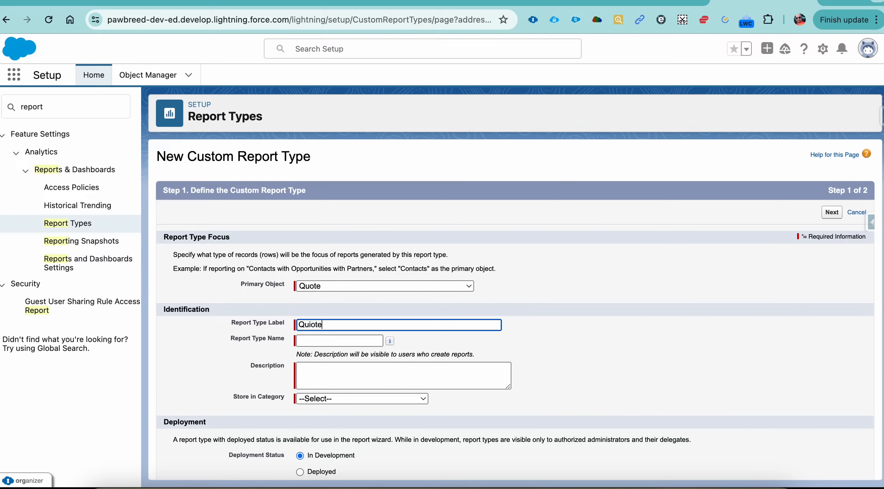
key("BackSpace")
key("BackSpace")
key("BackSpace")
key("BackSpace")
type("ote with Quote Line Item")
key("Tab")
Copy the report type label into the description, "Quote with Quote Line Item".
left_click(347, 371)
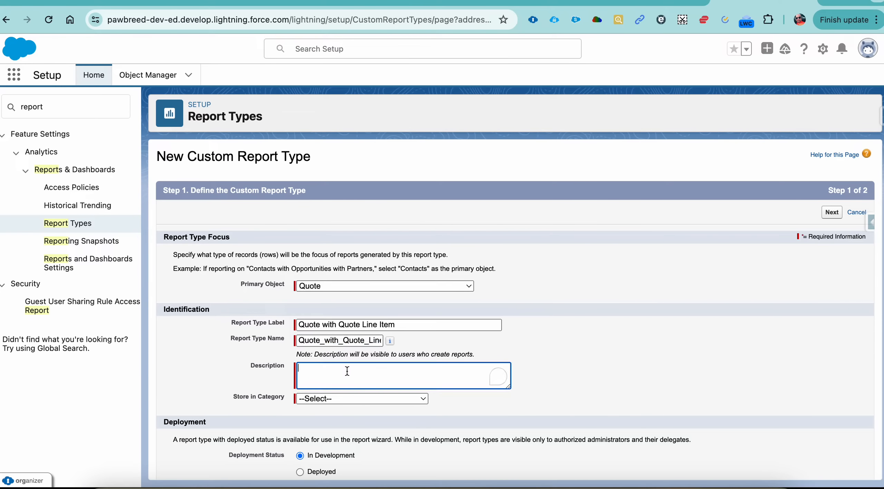
left_click(394, 326)
double_click(393, 326)
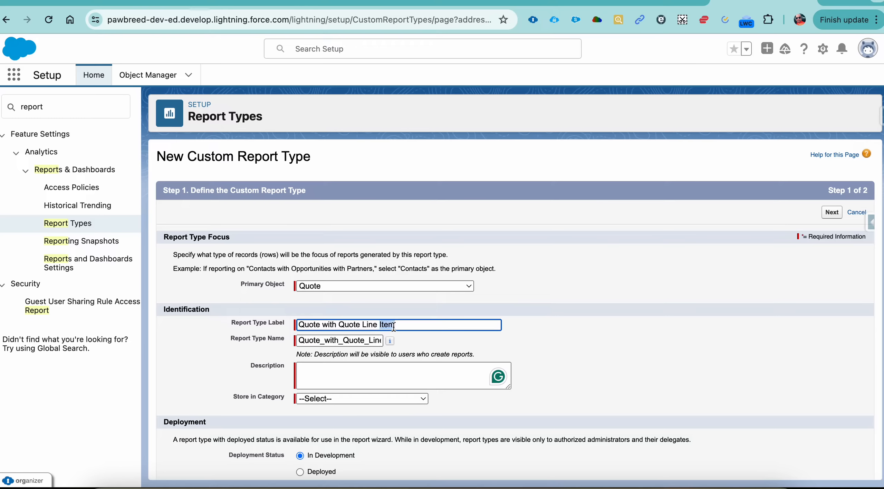
left_click(394, 326)
key("ctrl+c")
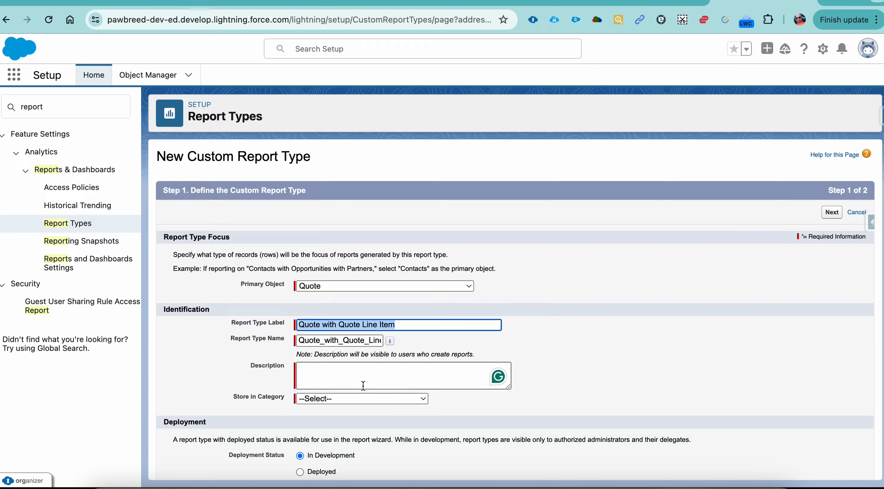
left_click(380, 367)
key("ctrl+v")
Store the report type in the Other Reports category.
left_click(386, 398)
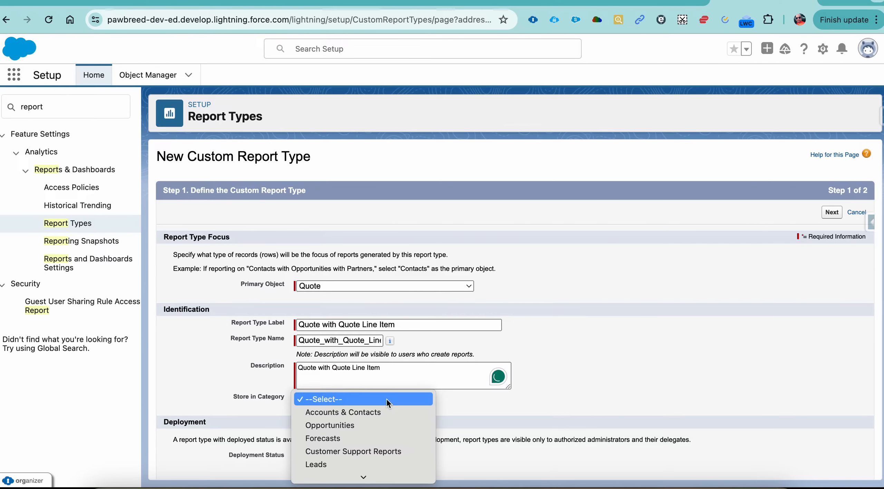
mouse_move(379, 474)
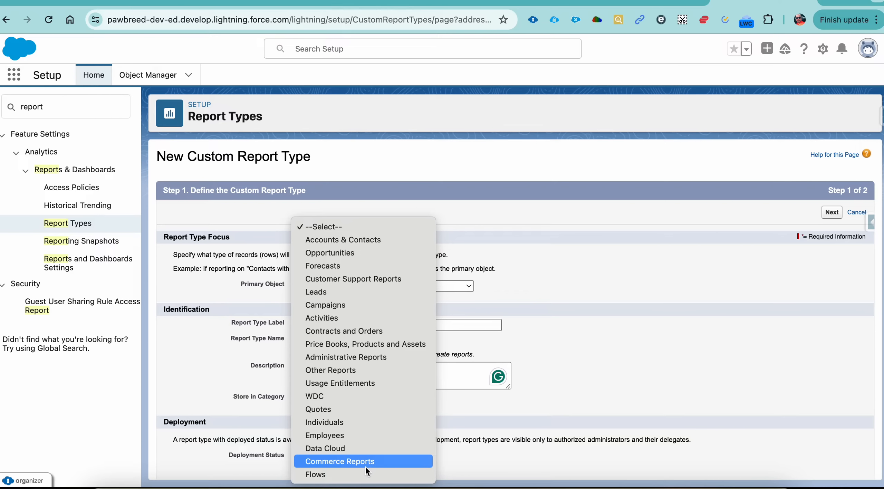
key("Up")
key("Up")
key("Up")
key("Up")
key("Up")
key("Up")
key("Up")
key("Up")
key("Up")
key("Up")
key("Up")
key("Up")
key("Up")
key("Up")
key("Up")
key("Up")
key("Up")
key("Up")
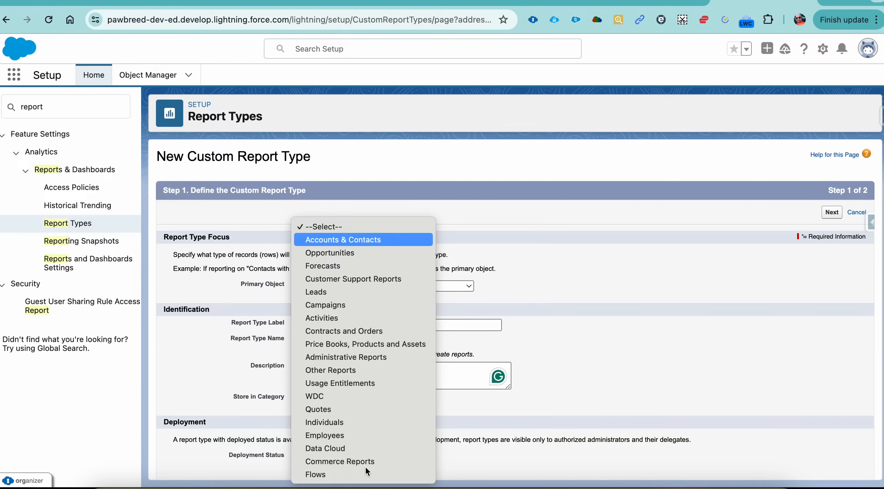
key("Down")
key("Down")
key("Down")
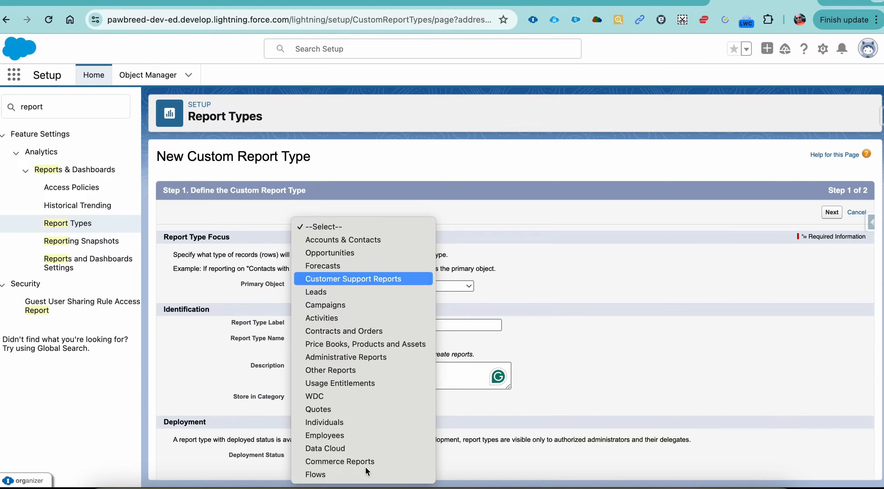
key("Down")
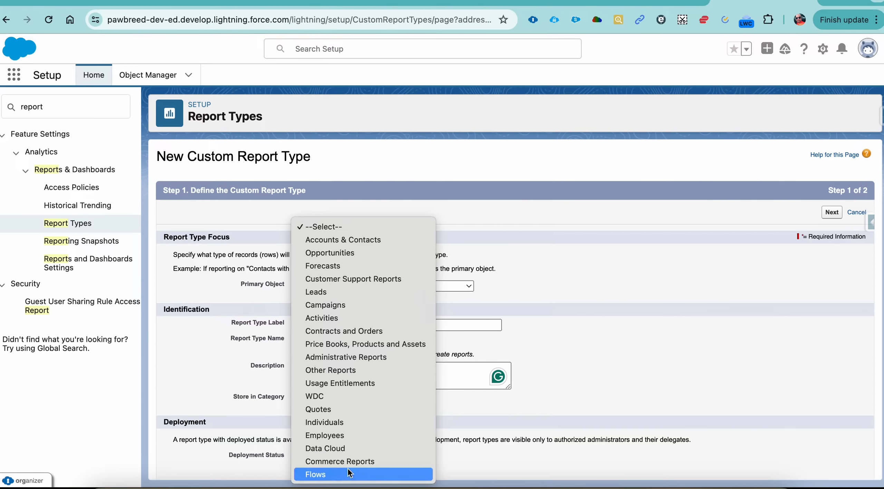
left_click(354, 371)
left_click(420, 411)
Set the deployment status to Deployed and continue to defining the report records set.
scroll(420, 411, "down", 2)
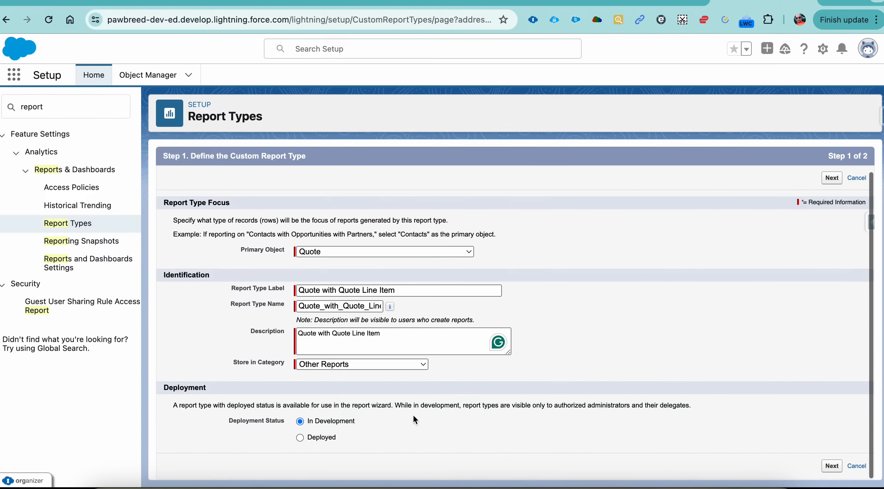
left_click(840, 466)
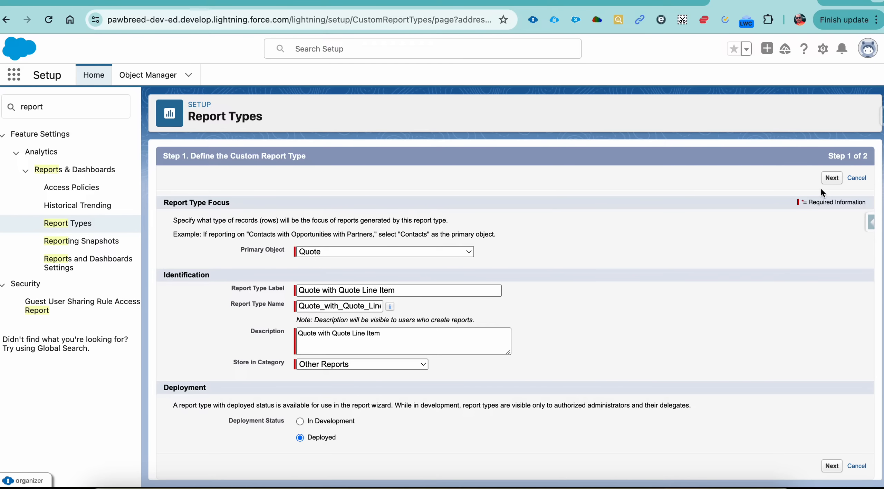
left_click(828, 182)
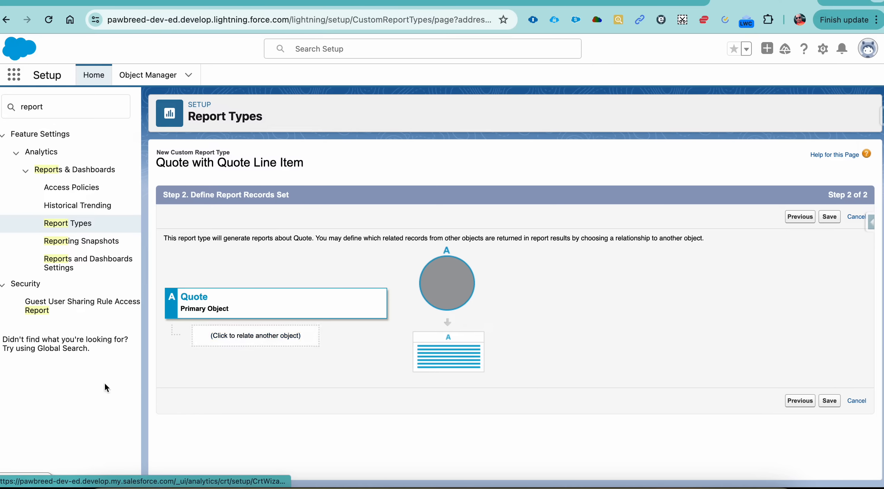
Relate Quote Line Item to Quote as the second object, requiring each quote to have at least one related line item.
left_click(243, 343)
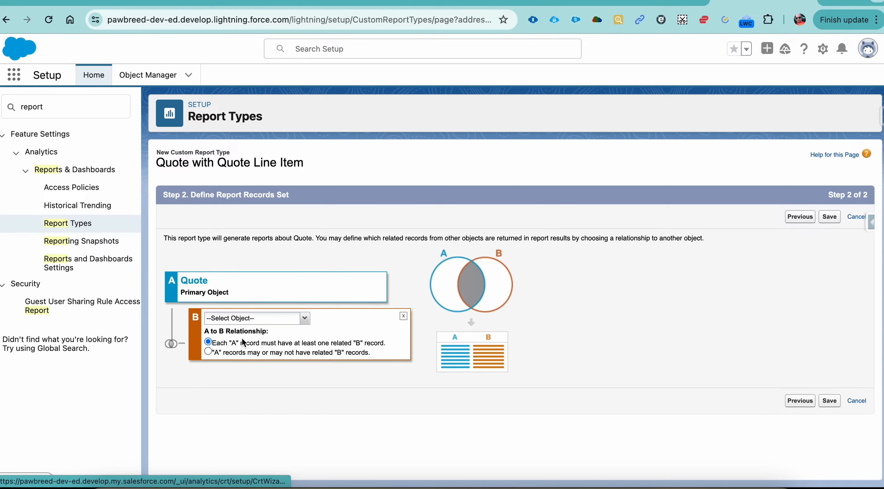
left_click(305, 318)
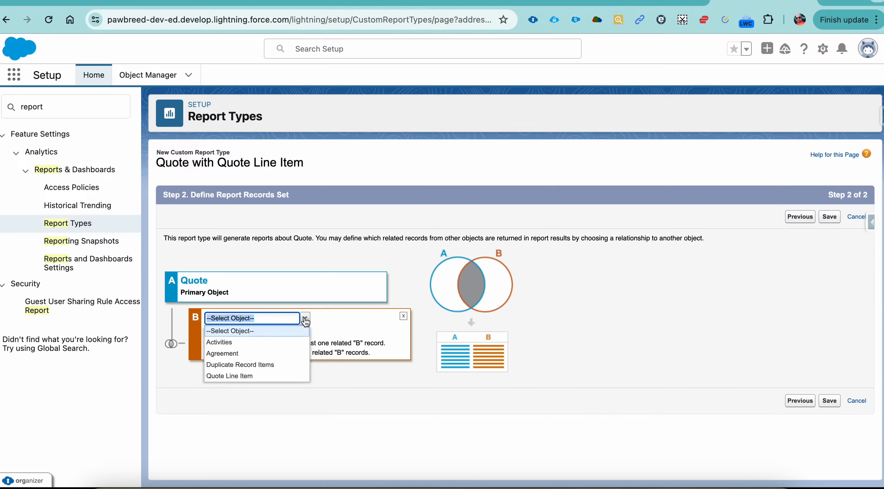
left_click(256, 376)
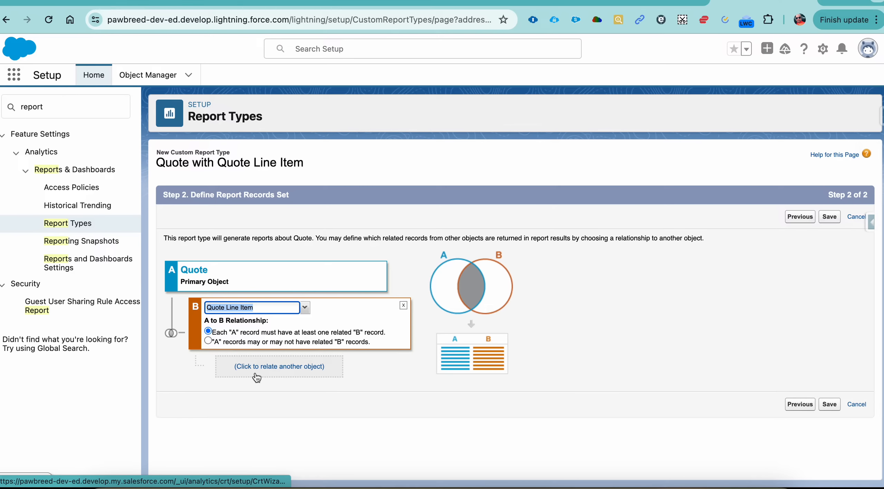
left_click(409, 382)
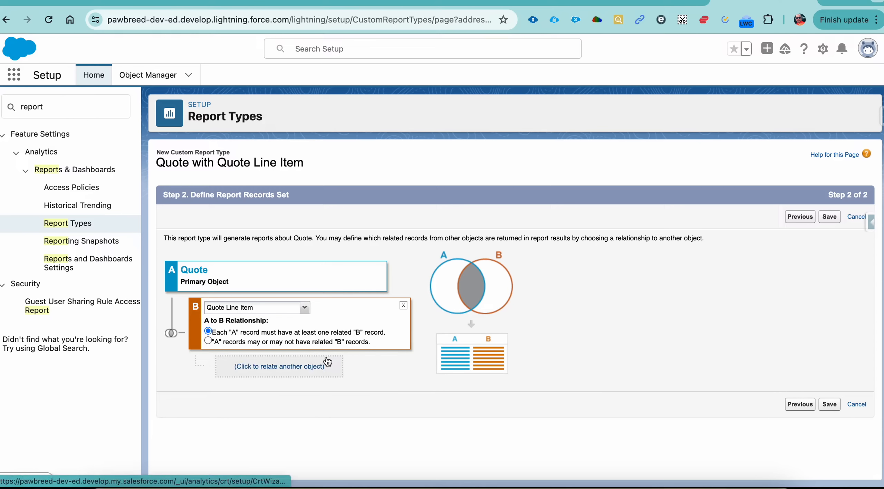
left_click(283, 368)
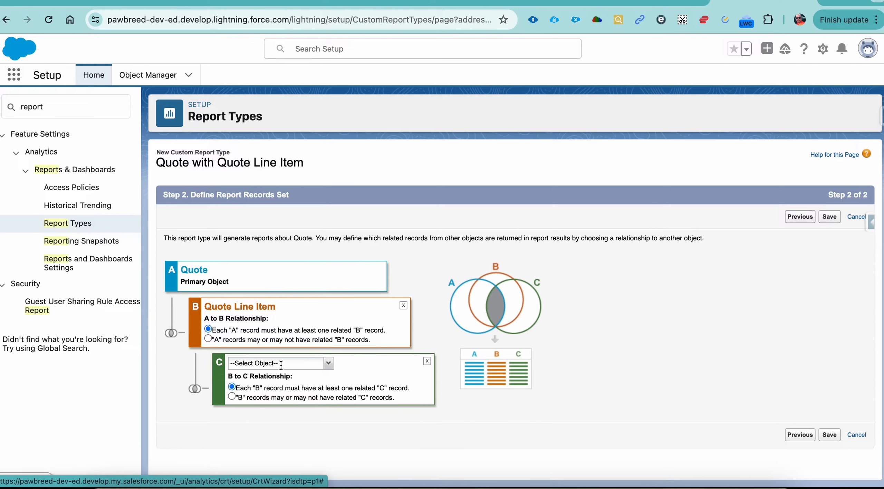
left_click(328, 365)
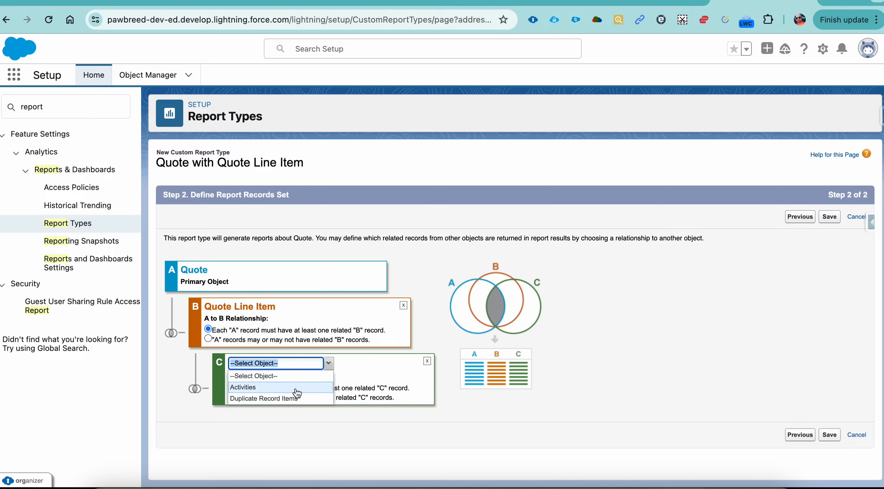
left_click(427, 361)
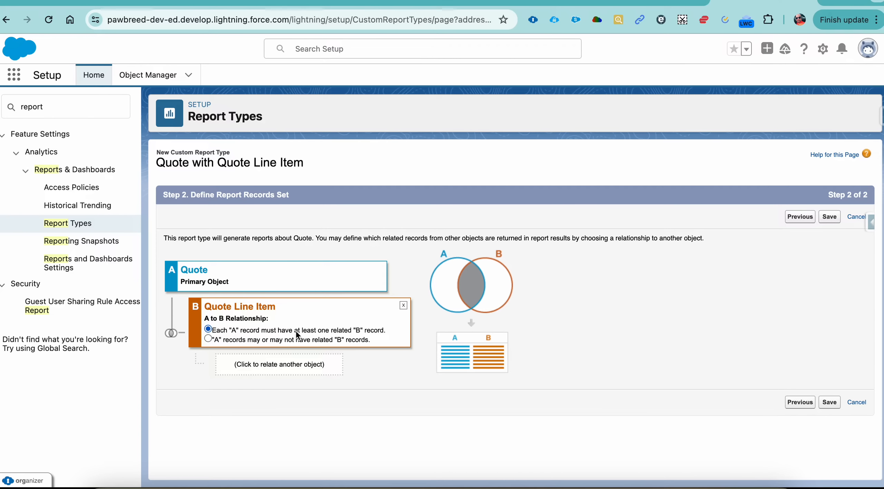
Save the custom report type and begin creating a new report in PawBreed CRM.
left_click(832, 220)
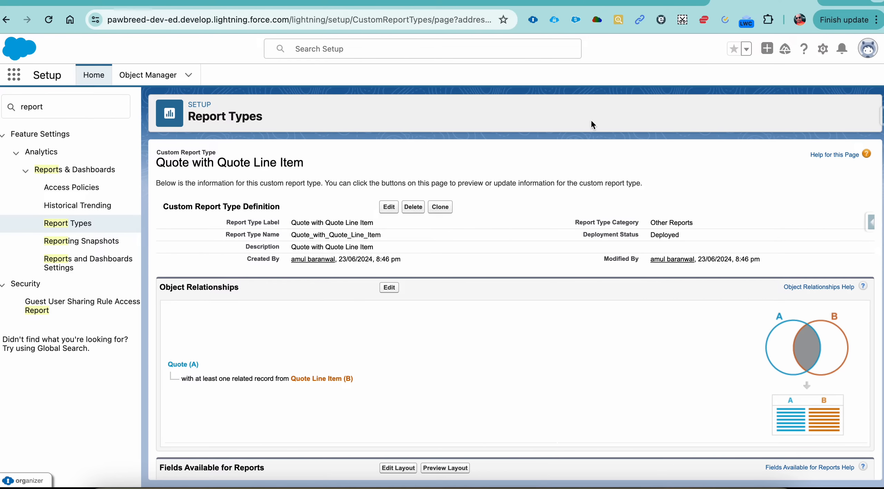
left_click(659, 2)
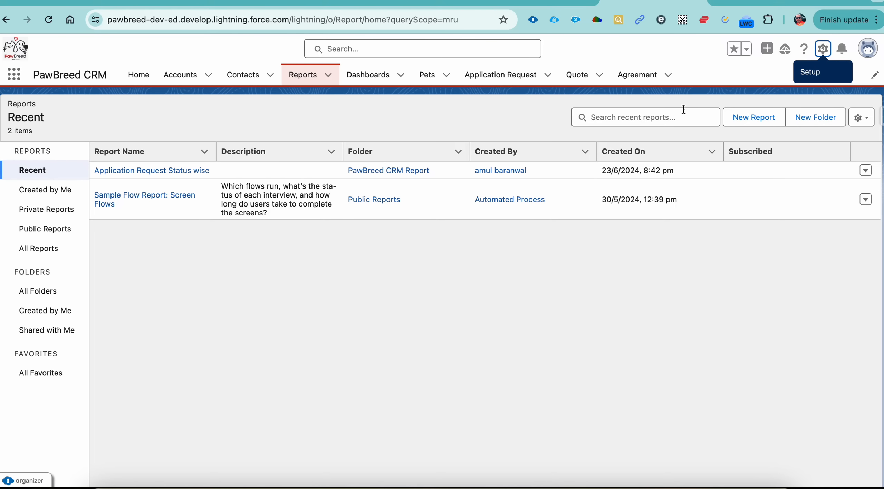
left_click(745, 123)
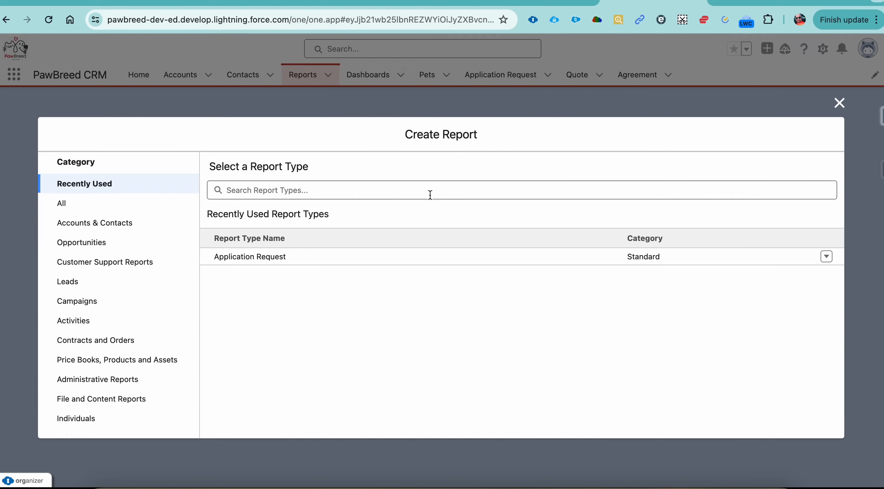
Search all report types for "quote" and start a report from the custom Quote with Quote Line Item type.
left_click(63, 204)
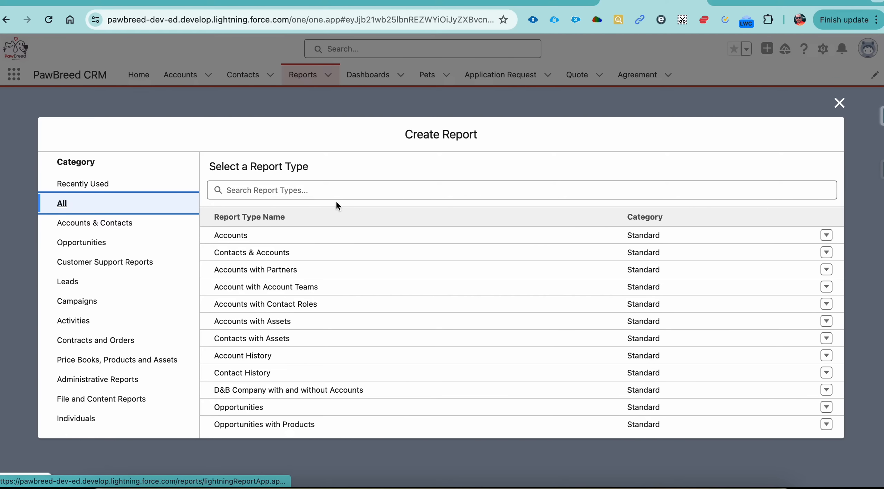
left_click(360, 192)
type("quote")
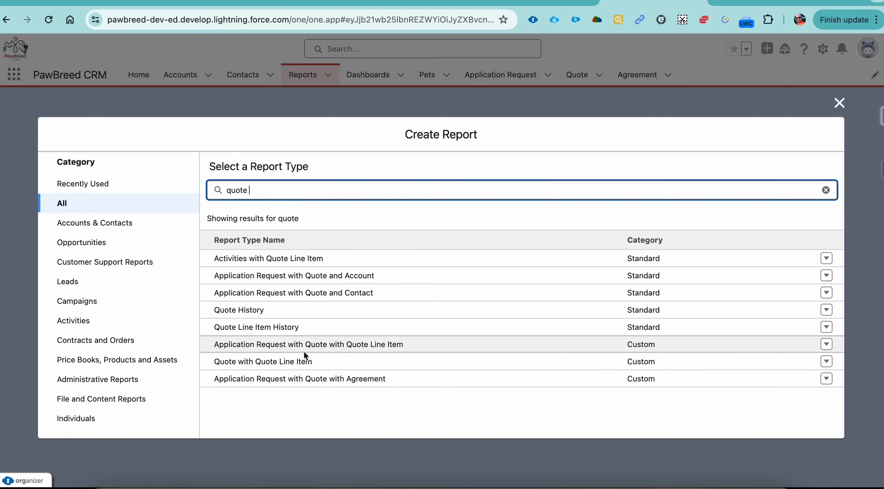
left_click(303, 361)
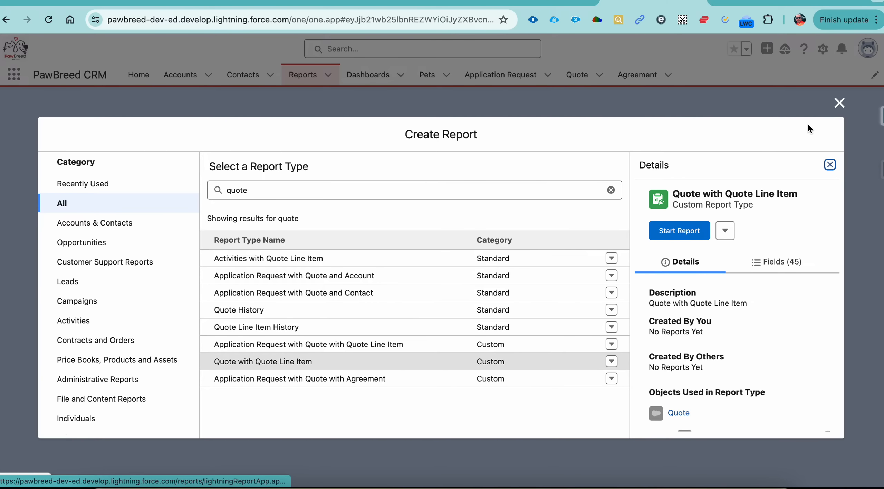
left_click(693, 231)
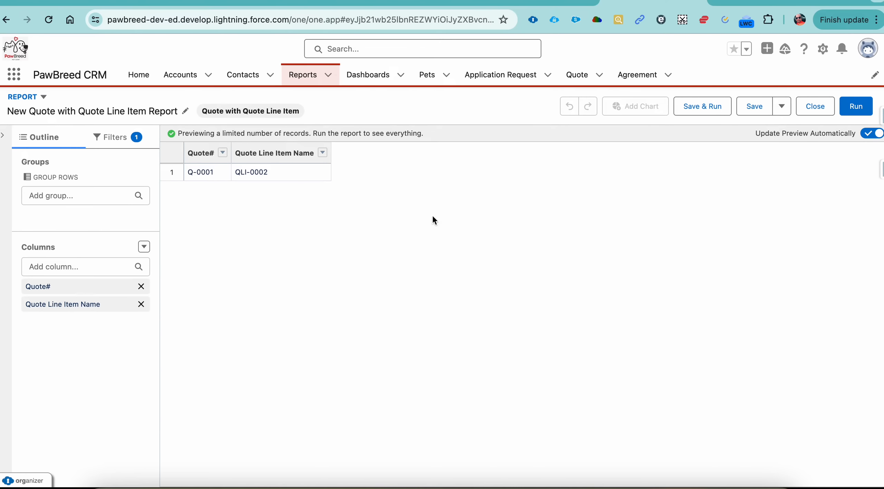
Check the quotes requirement in the 23 Episode Google Docs document, and group the report's rows by an added status column.
left_click(529, 1)
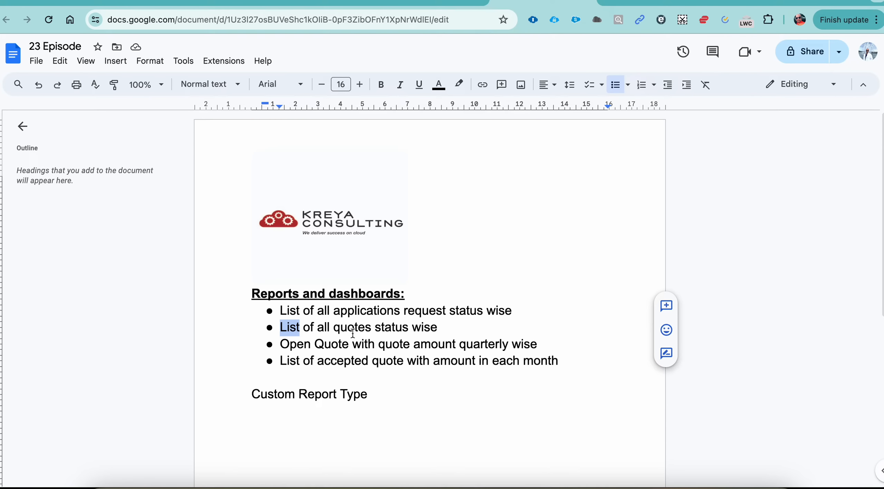
left_click(676, 1)
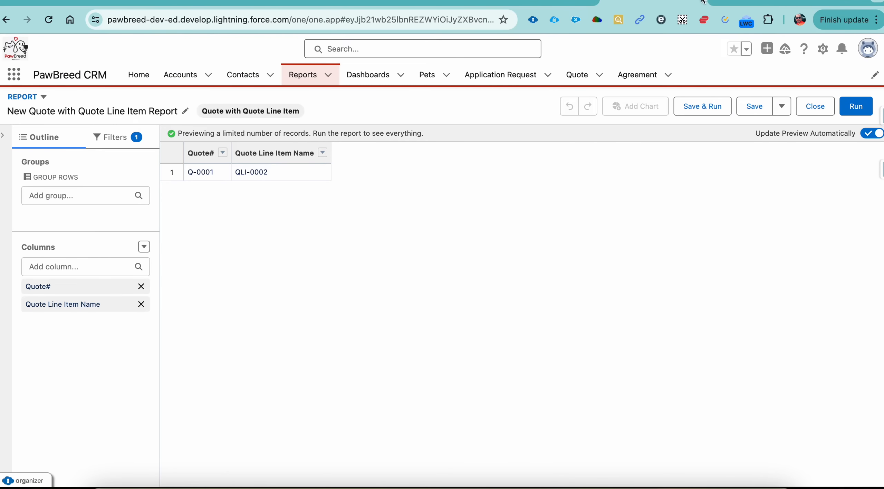
left_click(57, 263)
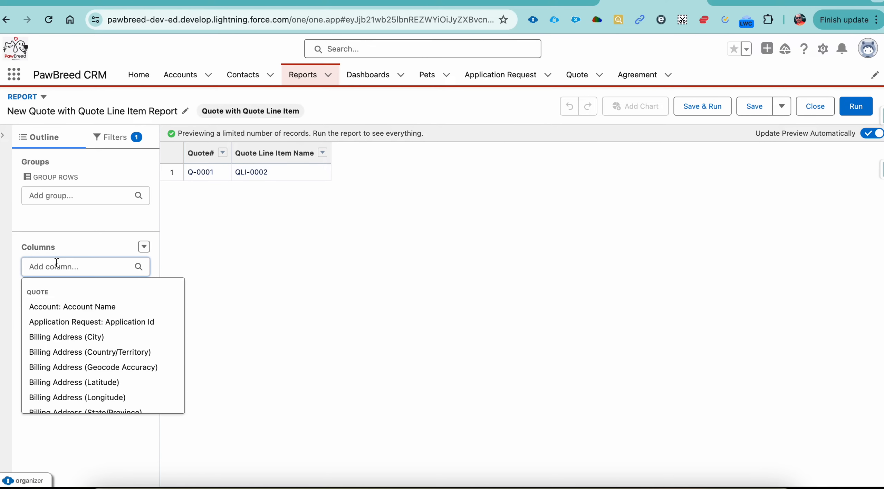
type("sta")
left_click(44, 372)
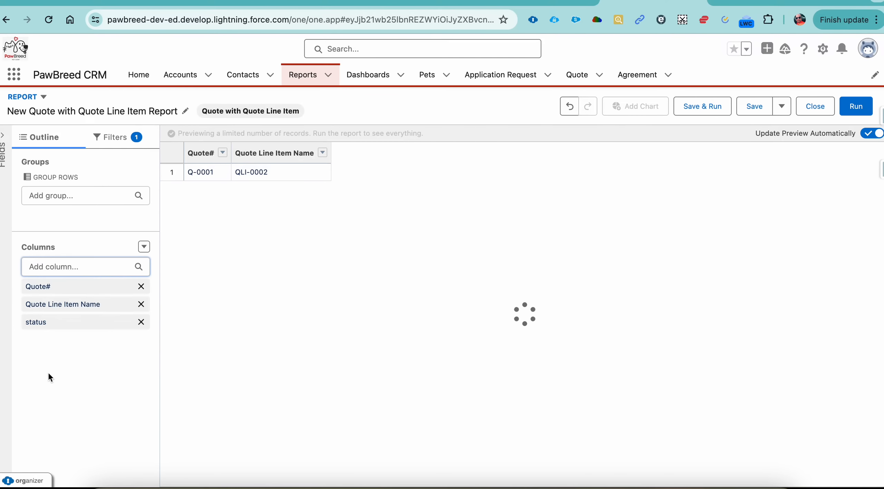
left_click(434, 152)
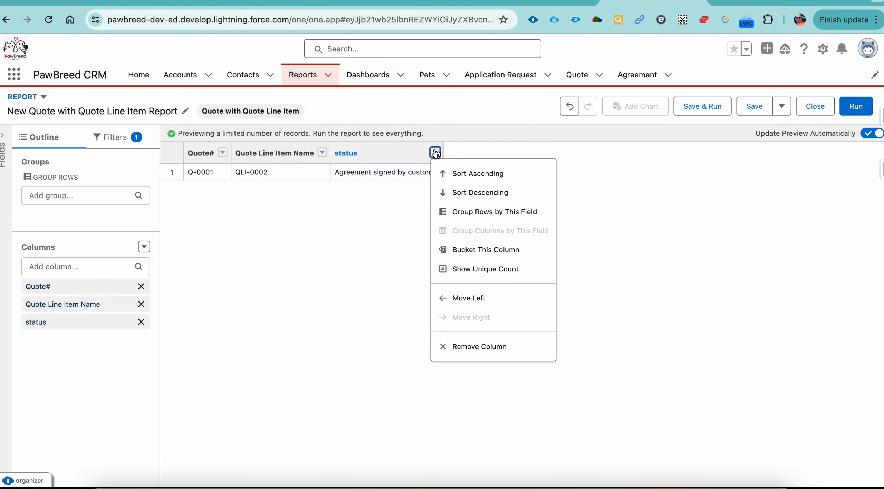
left_click(487, 211)
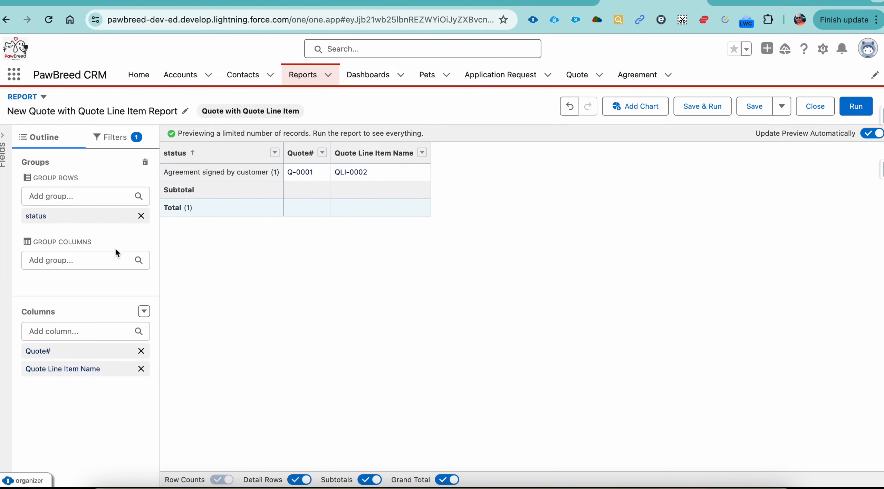
Add the Quote Total Amount, customer accepted date and Account: Account Name columns to the report.
left_click(83, 331)
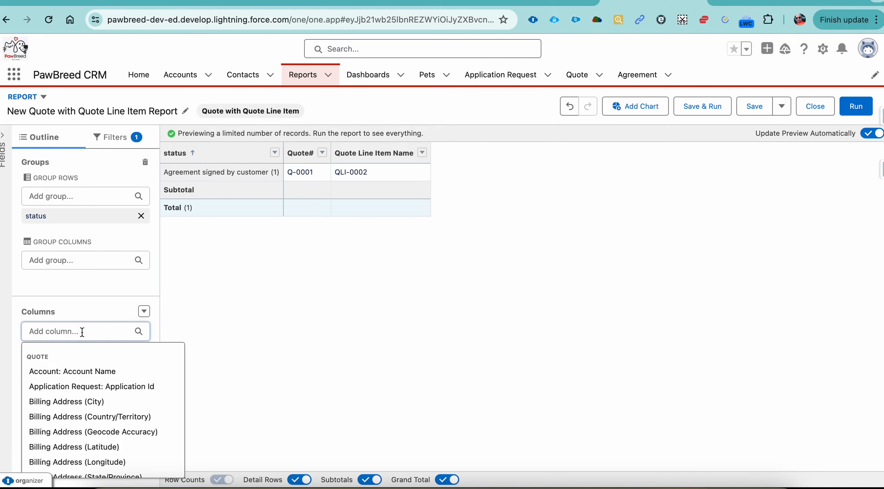
type("quot")
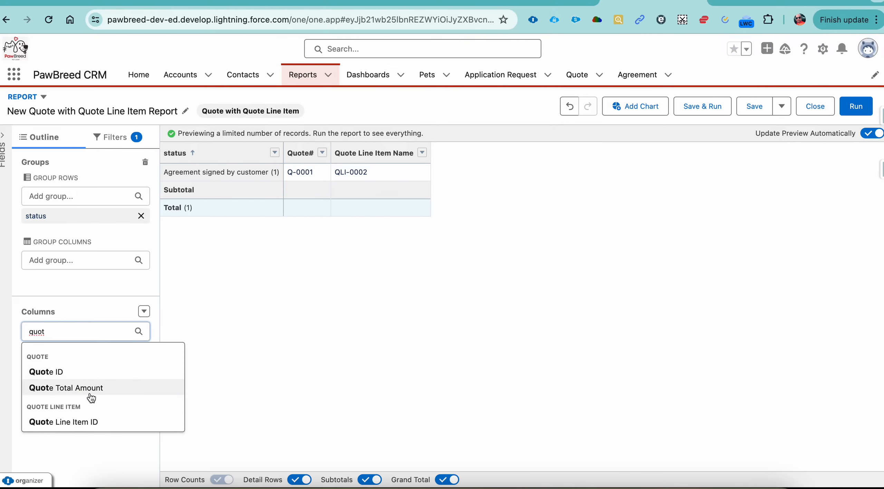
left_click(91, 388)
left_click(93, 335)
type("cust")
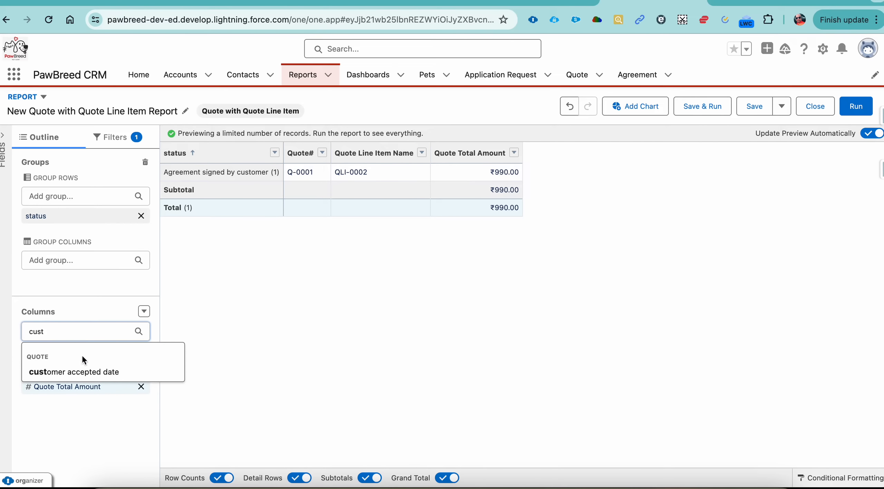
left_click(85, 372)
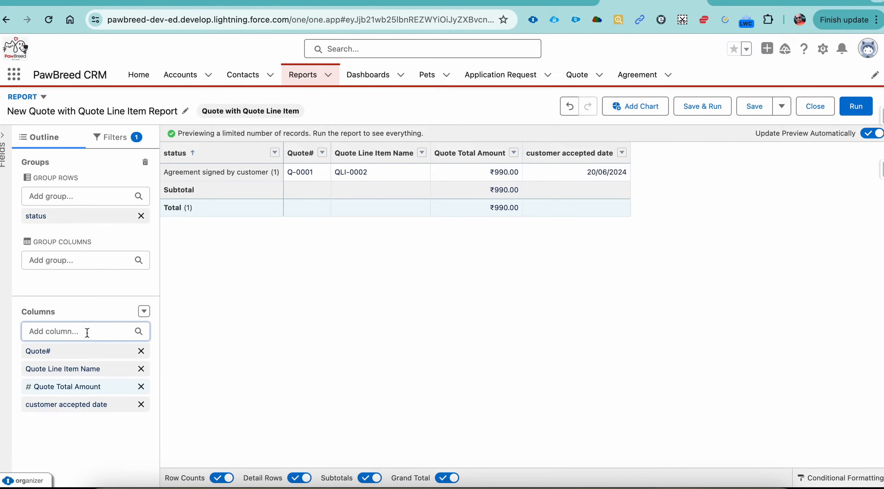
type("acc")
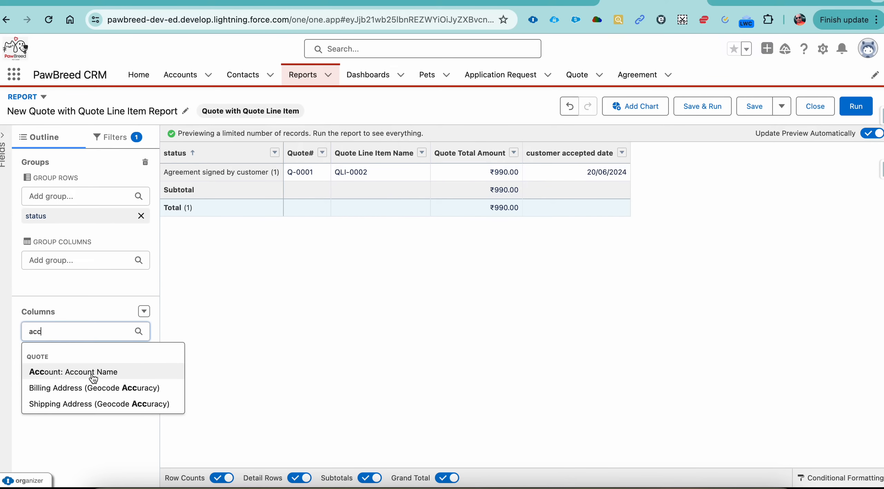
left_click(94, 372)
Add the Shipping Address (City), Shipping Address (State/Province) and Breed Requirement columns to the report.
type("shi")
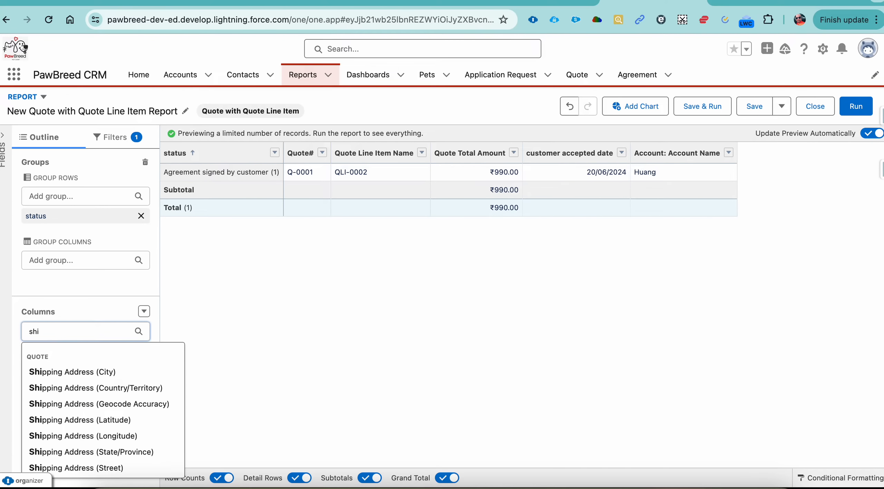
left_click(108, 371)
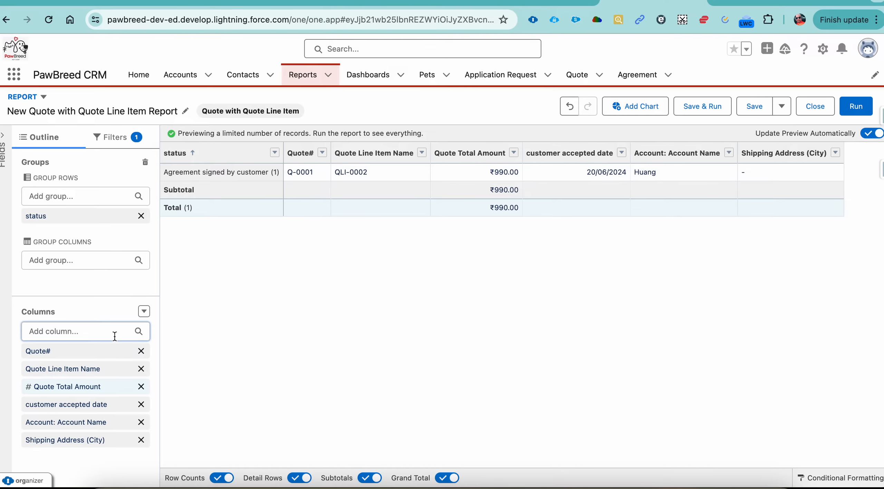
type("sta")
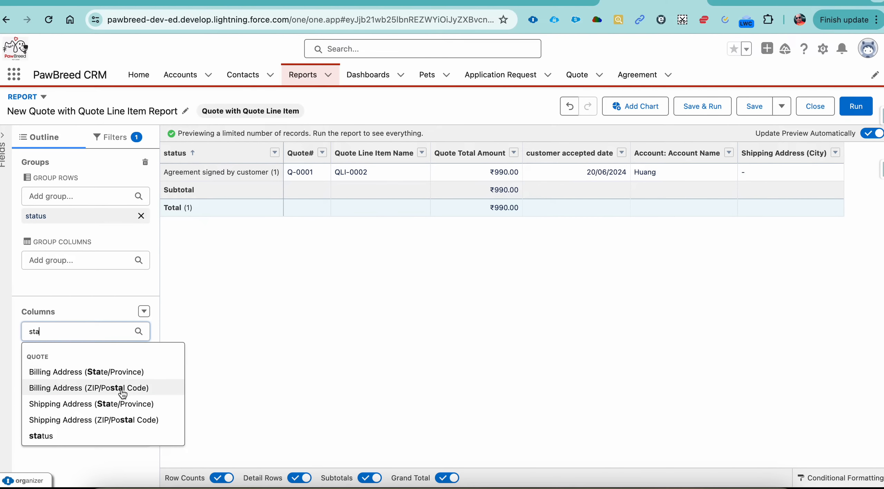
left_click(122, 404)
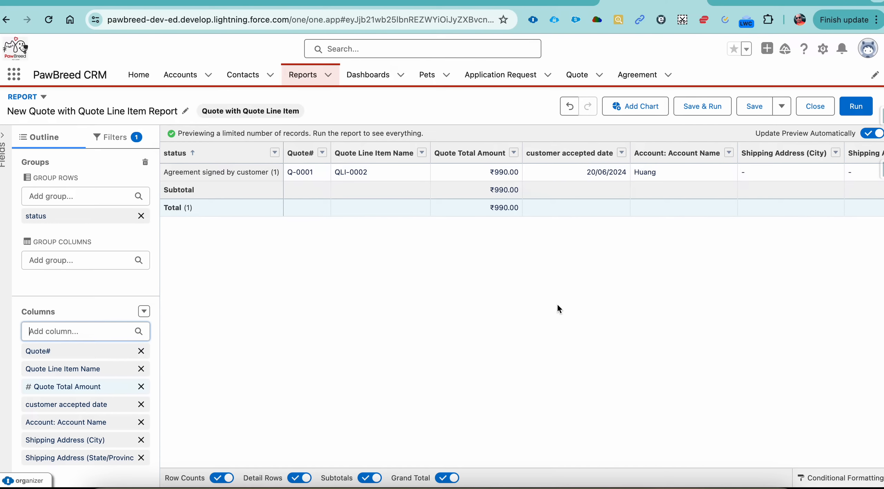
left_click(55, 332)
type("br")
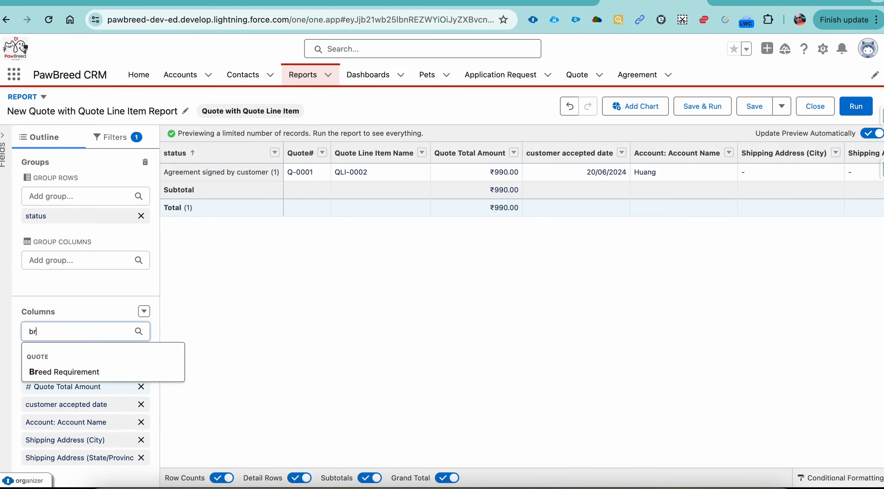
left_click(68, 369)
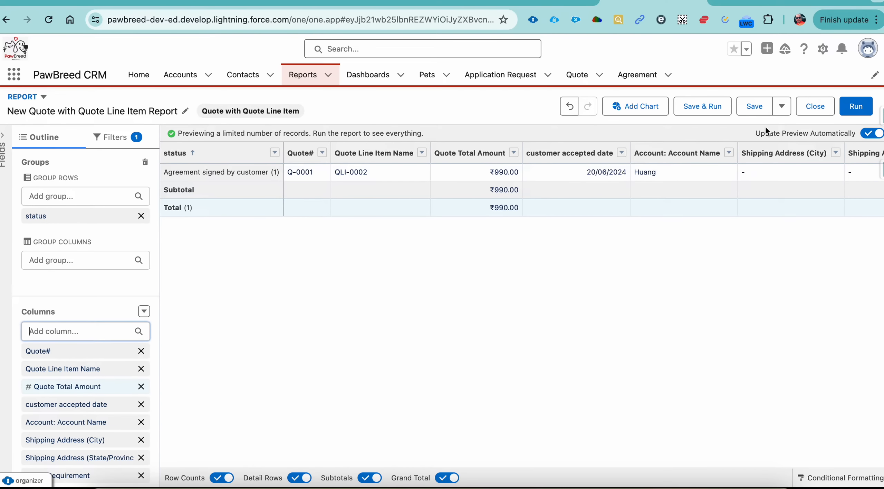
Save the report as "Quote with Status wise" in the PawBreed CRM Report folder.
left_click(756, 107)
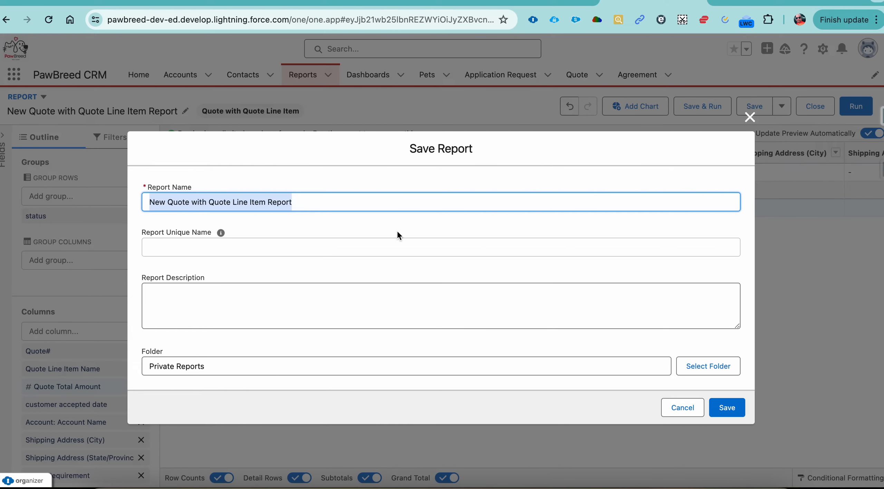
type("Quote with")
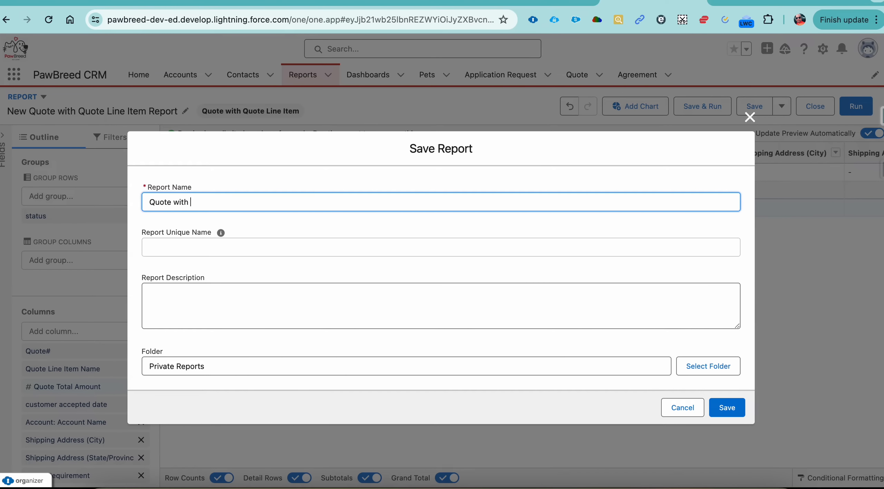
type(" Status wise")
key("Tab")
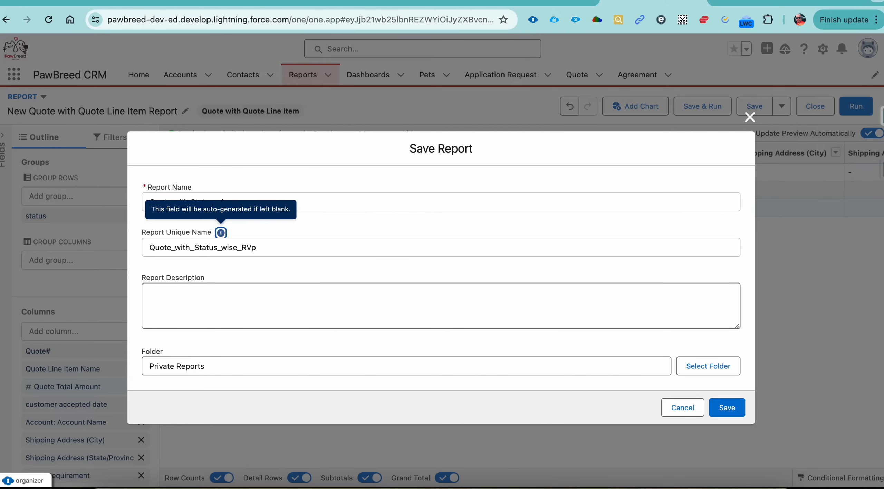
left_click(701, 369)
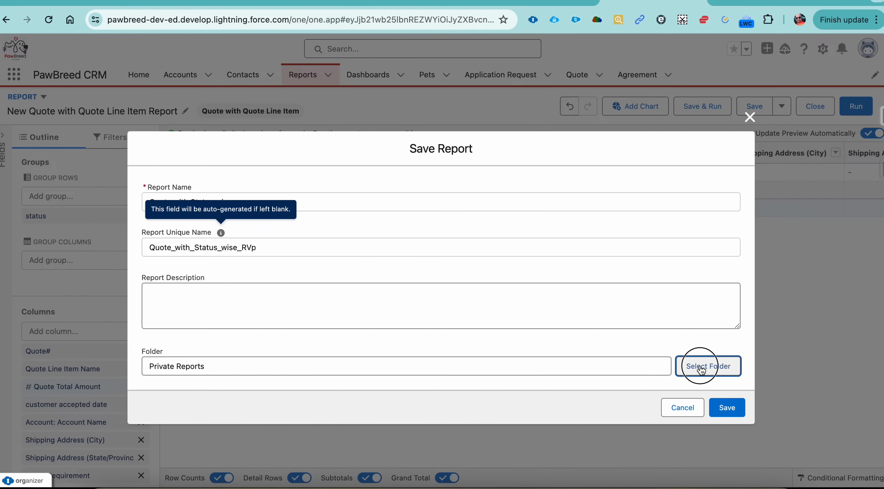
left_click(490, 333)
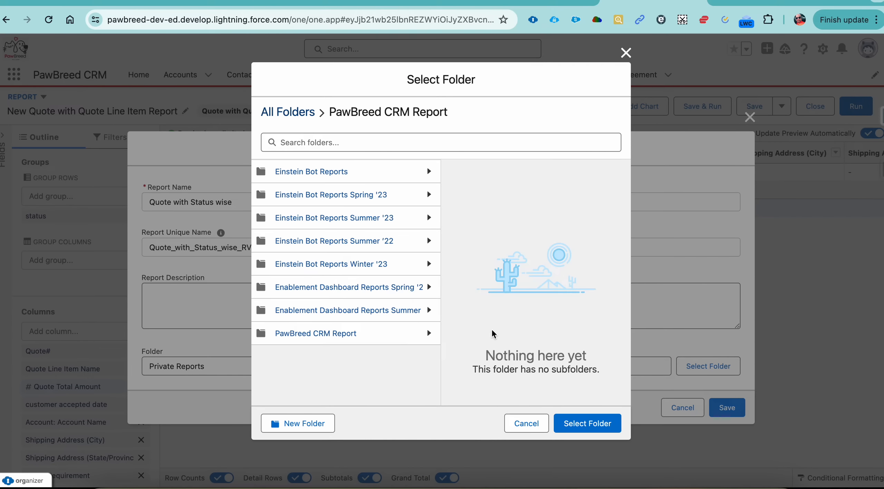
left_click(581, 426)
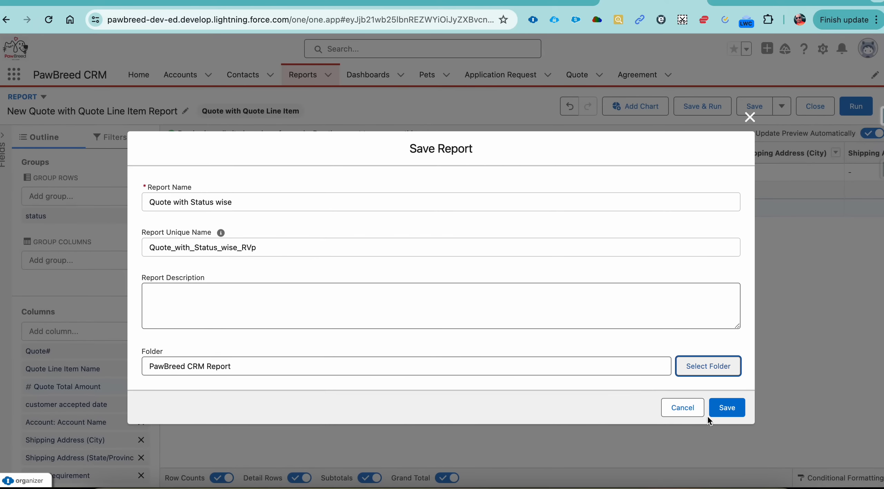
left_click(717, 413)
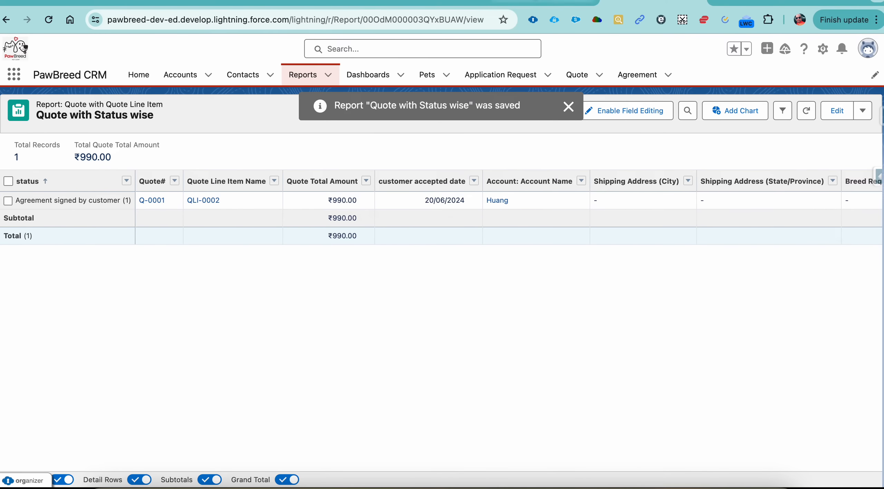
Check the open quote requirement with quarterly amounts in the 23 Episode Google Docs document.
left_click(533, 1)
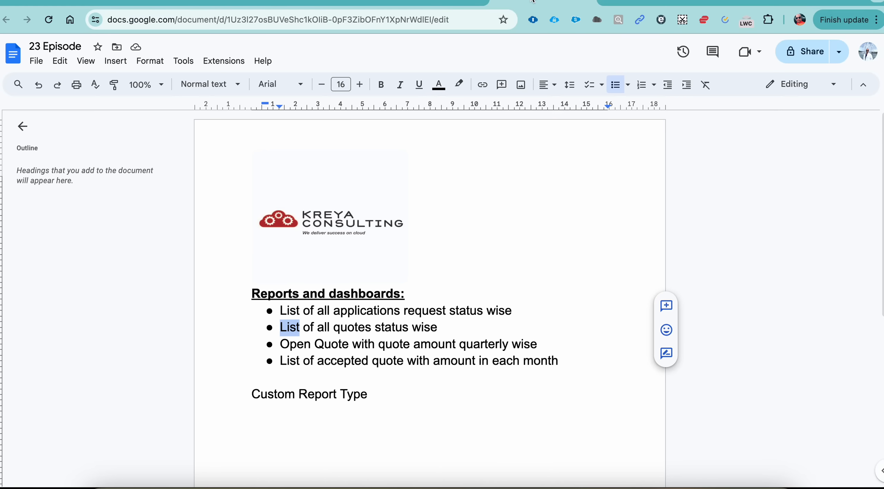
double_click(306, 345)
double_click(490, 345)
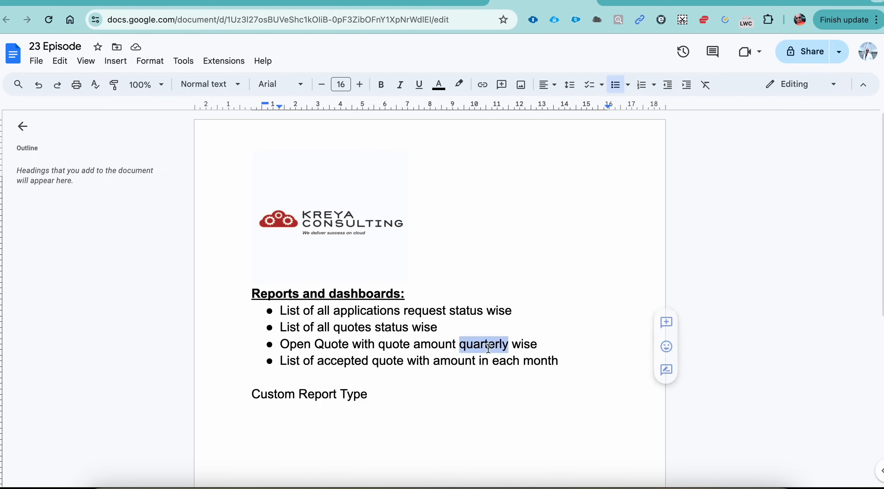
Switch back to Salesforce and start a new report from the custom Quote with Quote Line Item report type.
left_click(744, 1)
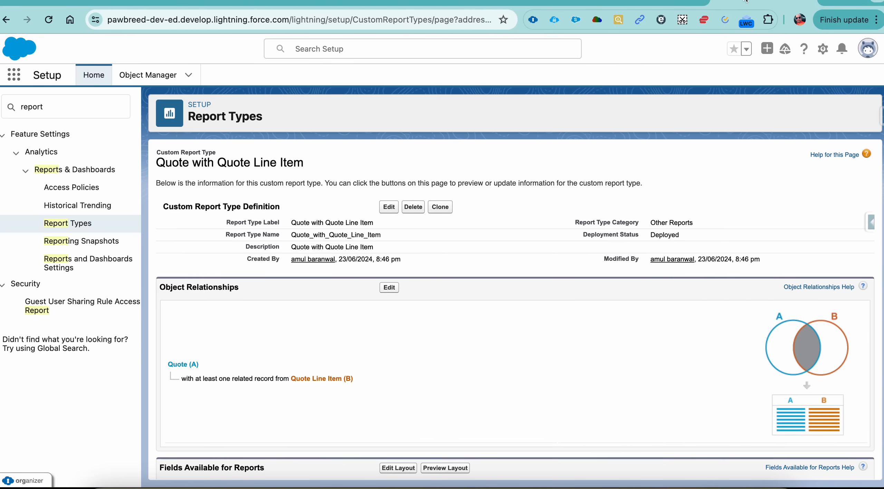
left_click(663, 3)
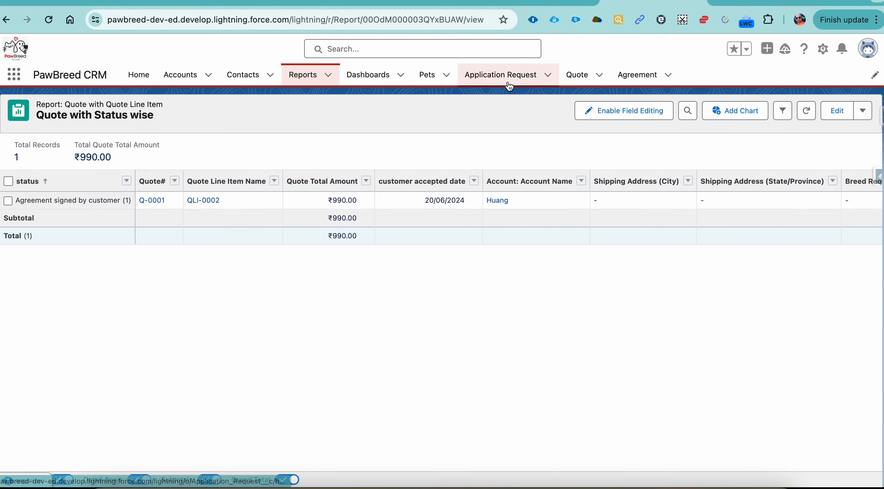
left_click(301, 74)
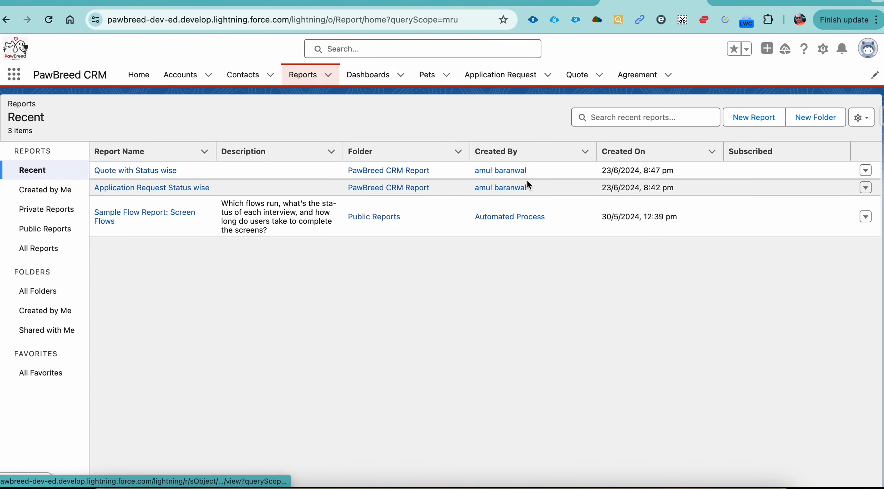
left_click(766, 118)
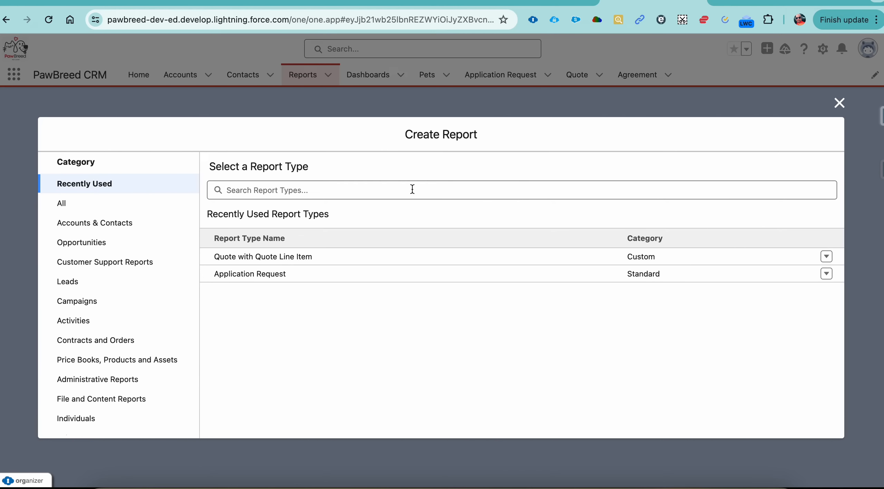
left_click(311, 257)
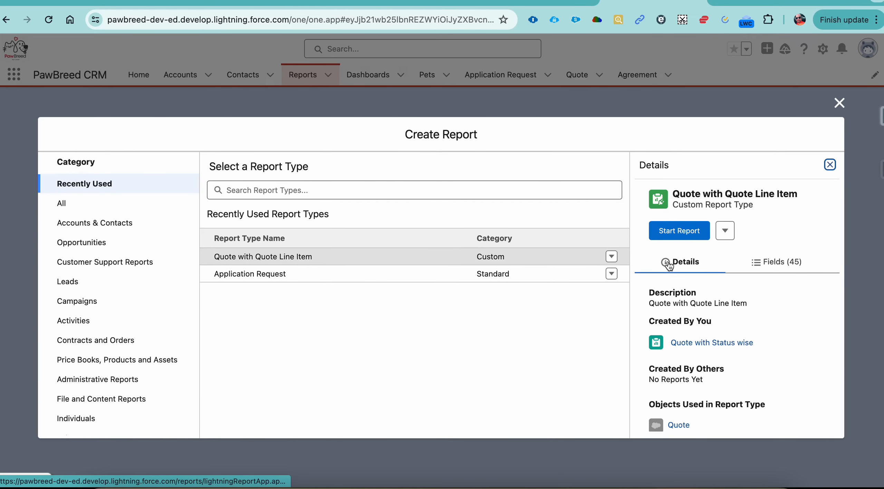
left_click(679, 230)
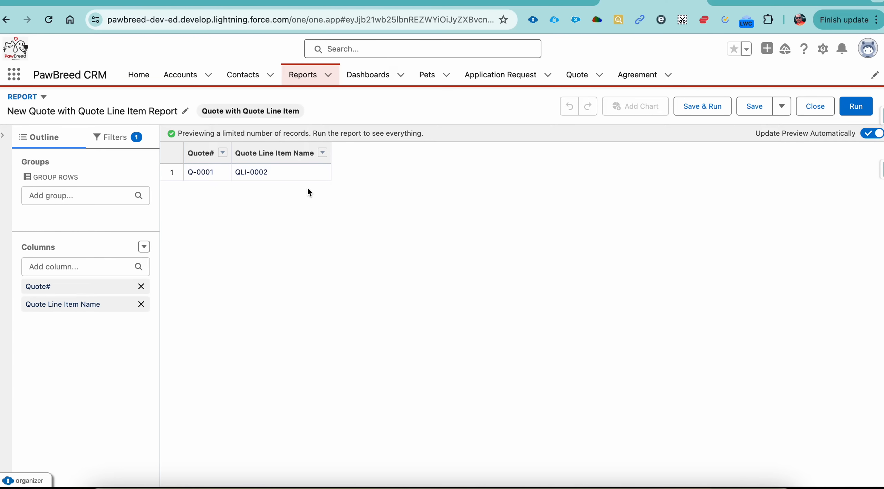
Add the Quote Total Amount and customer accepted date columns to the new report.
left_click(103, 265)
type("quote")
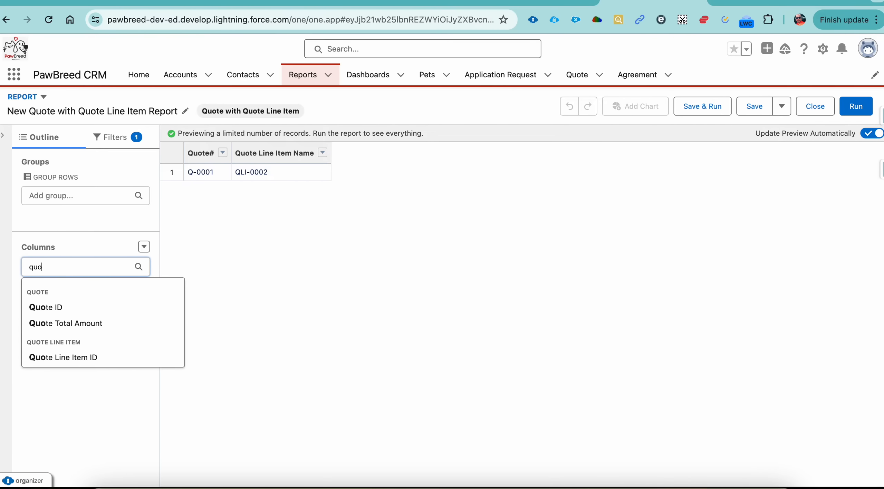
left_click(89, 326)
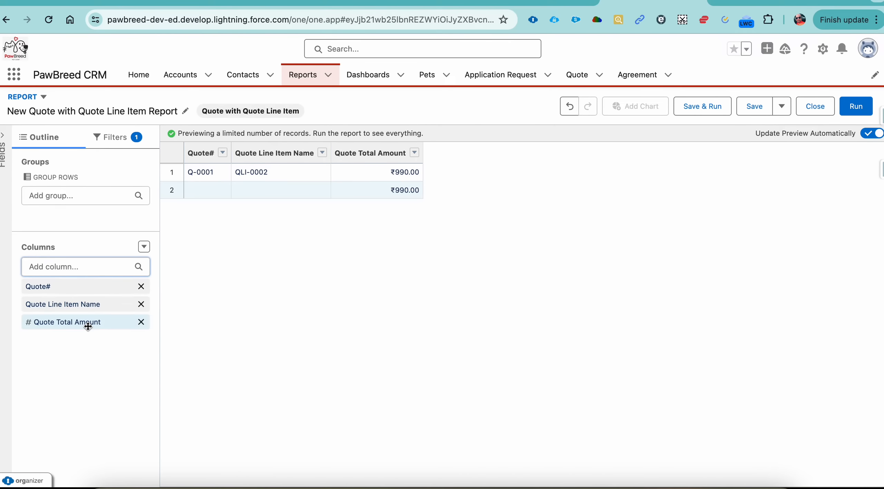
left_click(109, 262)
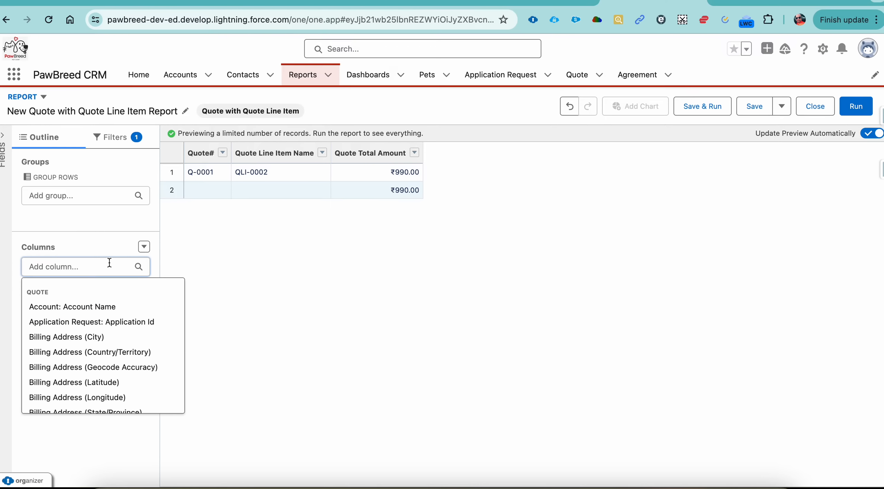
type("dat")
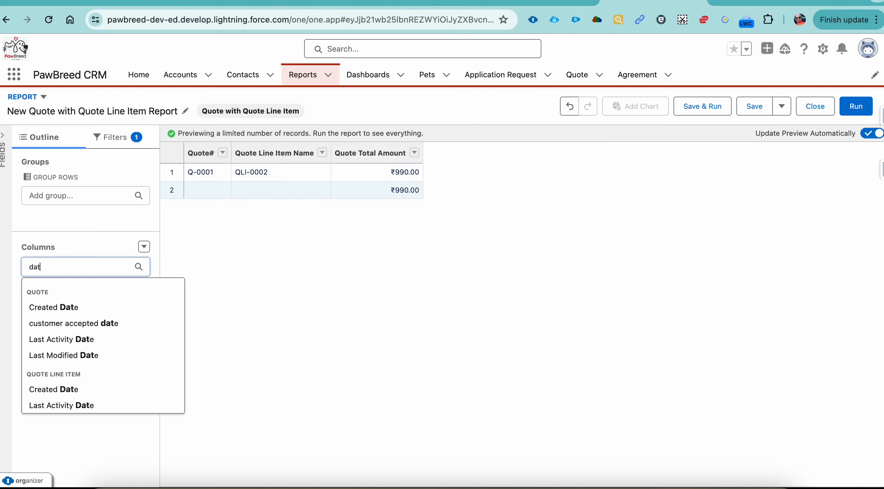
scroll(89, 370, "down", 1)
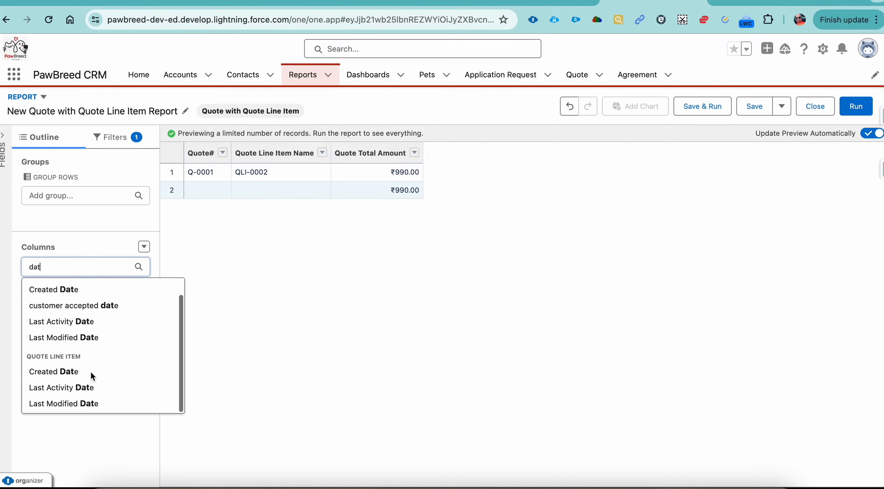
left_click(103, 308)
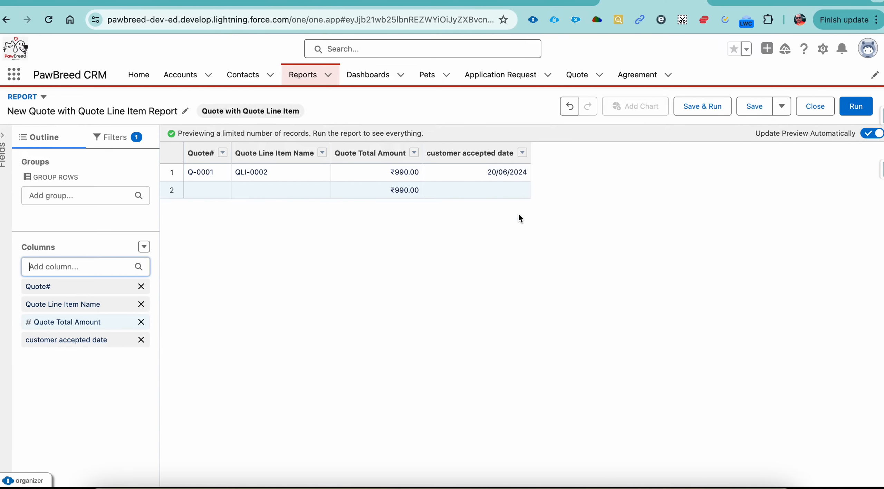
Group the report's rows by customer accepted date, with the dates grouped by Calendar Quarter.
left_click(522, 153)
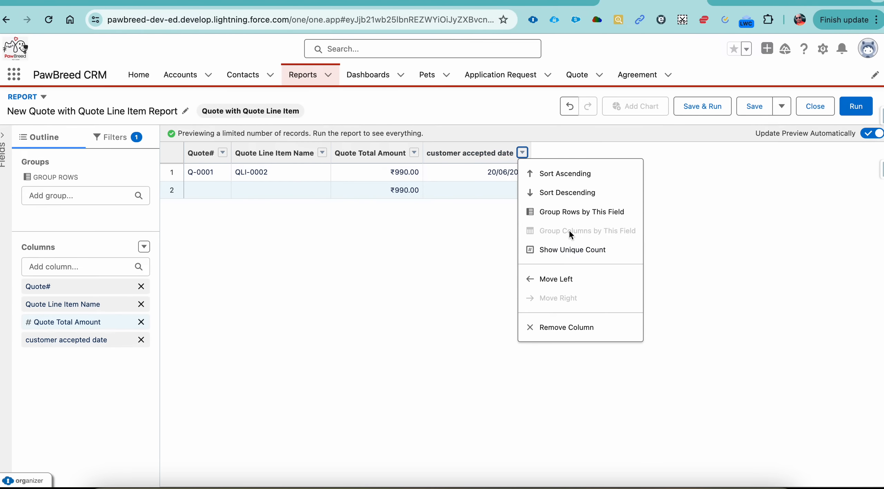
left_click(577, 213)
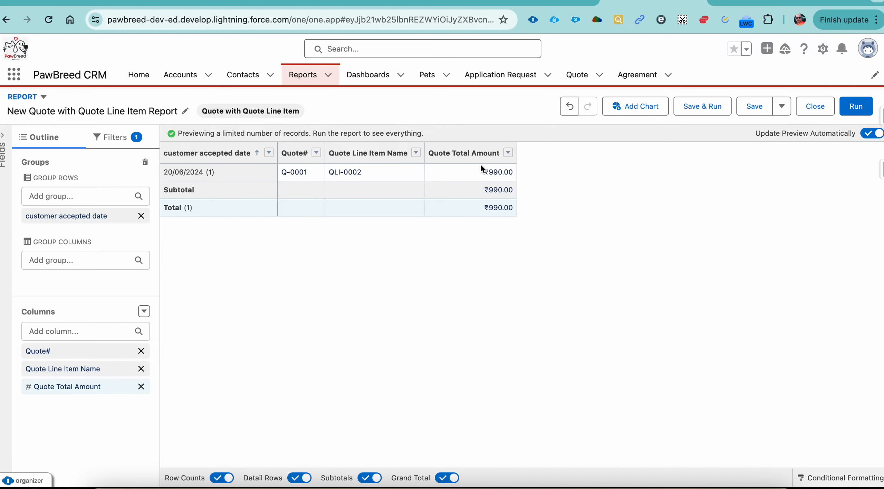
left_click(269, 152)
mouse_move(327, 252)
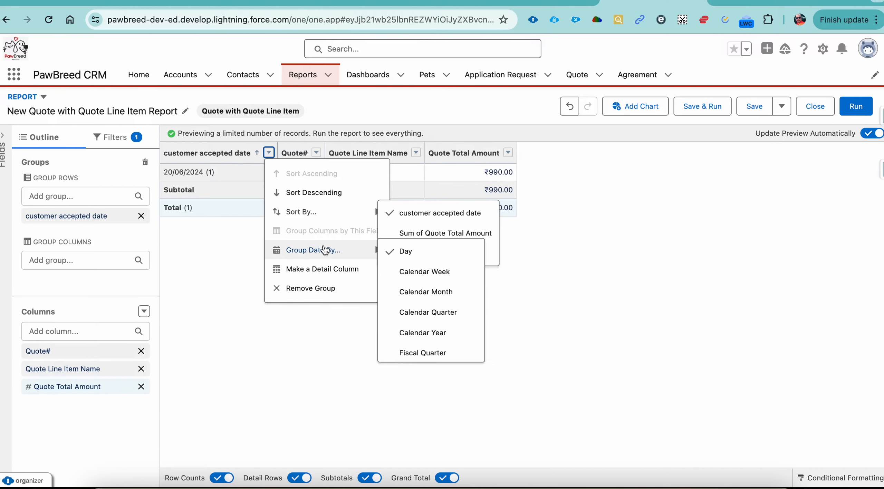
left_click(427, 312)
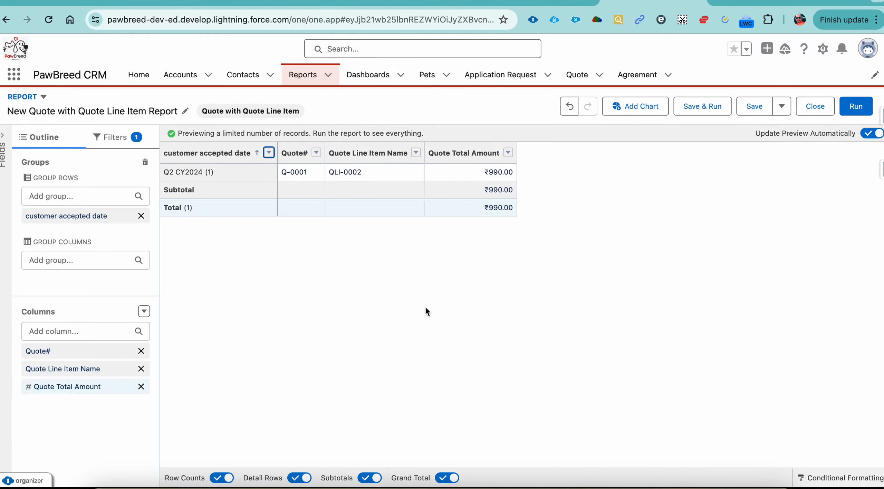
Begin saving the report, rechecking the requirement in the 23 Episode document, and name it "Quote with Quote Amount Quarterly".
left_click(717, 109)
type("Quote")
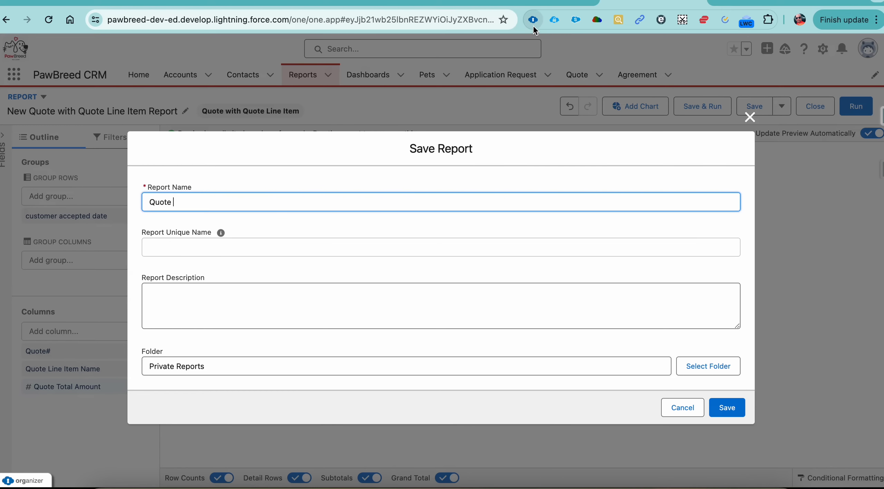
left_click(532, 3)
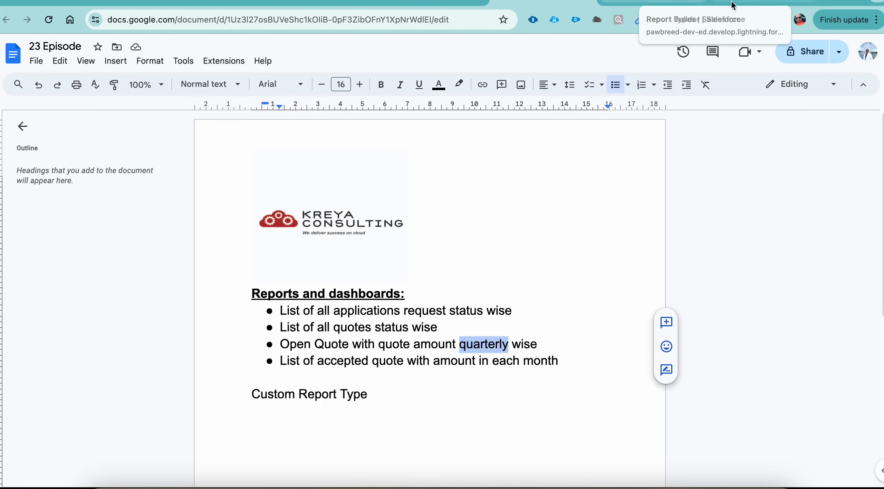
left_click(652, 2)
left_click(652, 2)
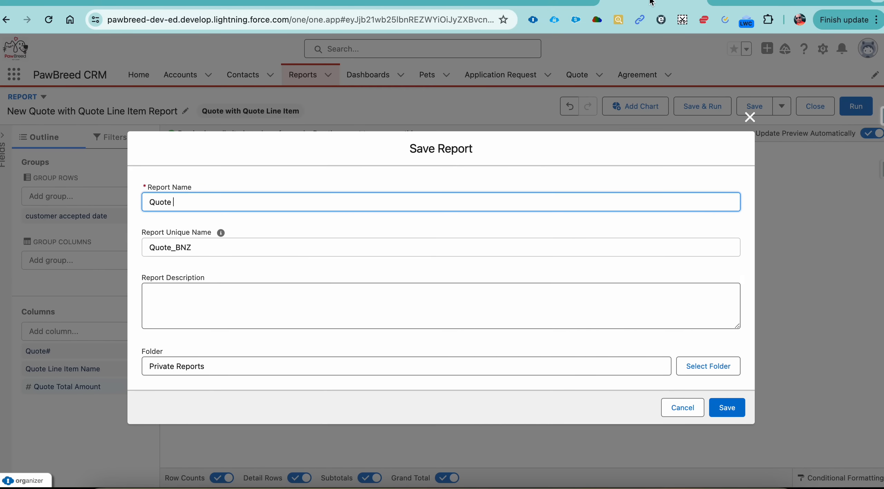
type("with Quote Amoubt")
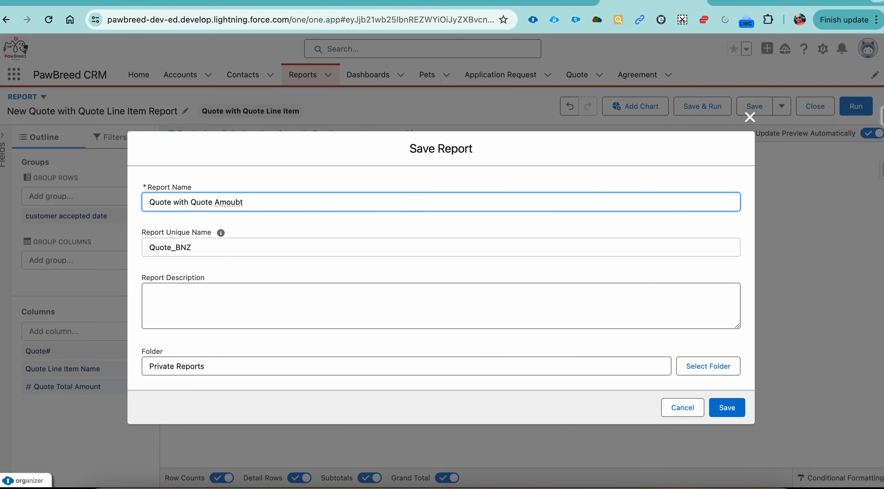
key("BackSpace")
key("BackSpace")
type("nt Quanterlt")
key("Tab")
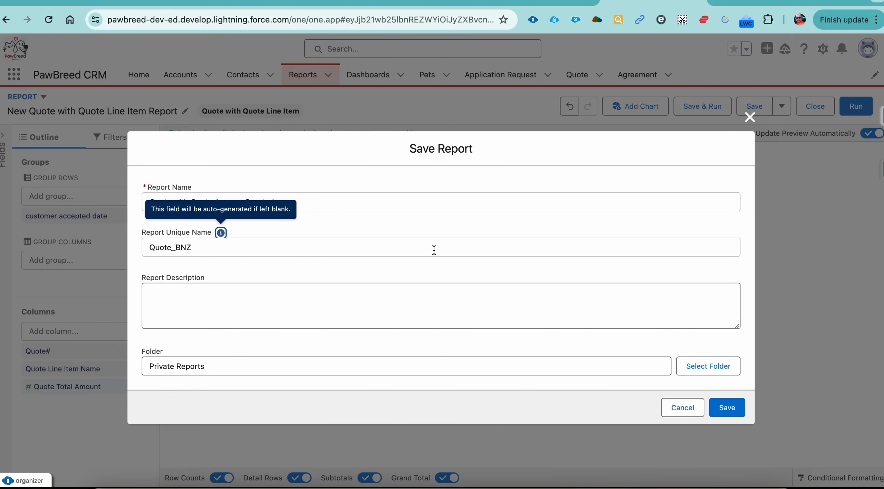
Choose the PawBreed CRM Report folder for the quarterly quote report and save it.
left_click(714, 367)
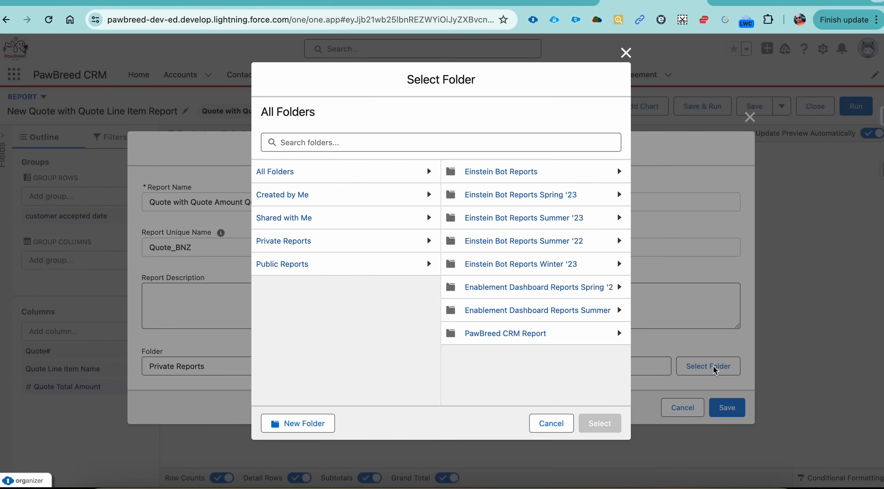
left_click(546, 340)
left_click(599, 427)
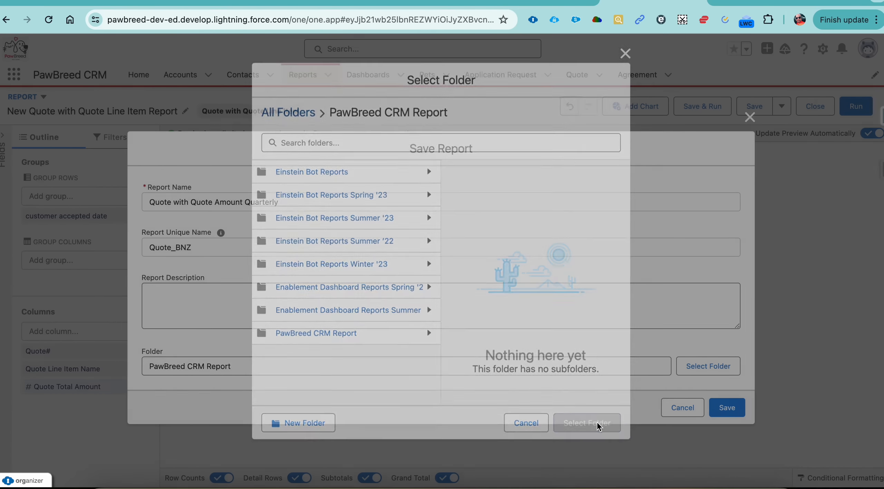
left_click(724, 409)
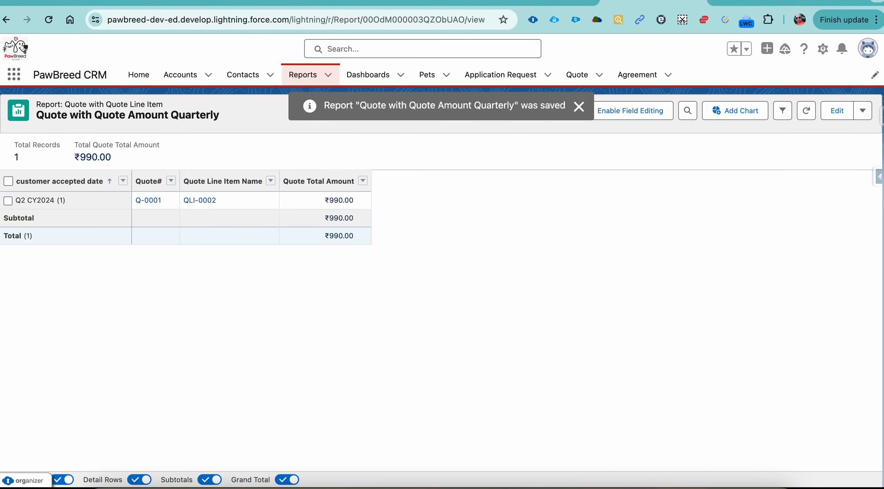
Check the requirement for accepted quotes with amount in each month in the 23 Episode Google Docs document.
left_click(559, 2)
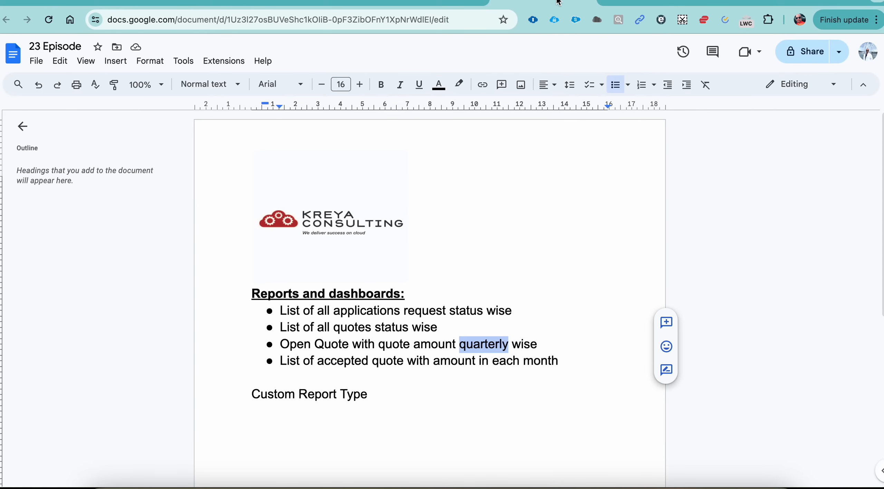
double_click(292, 363)
double_click(347, 362)
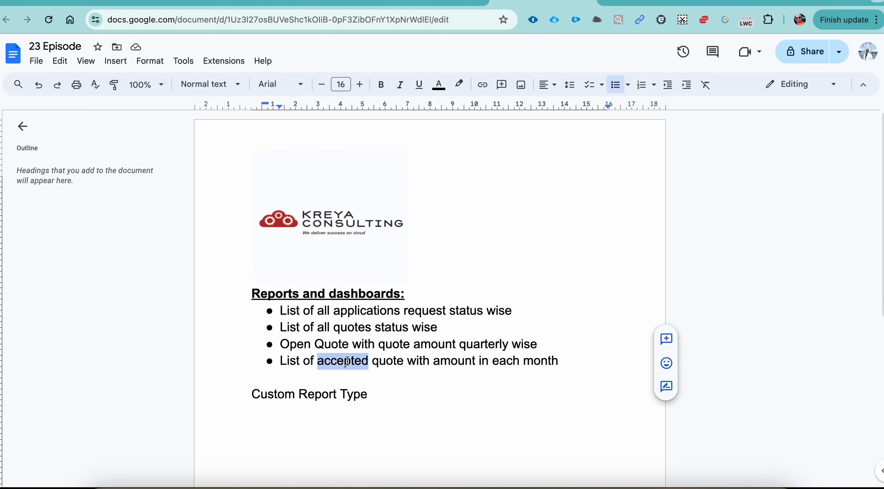
Recheck the amount and month wording, return to Salesforce and start a new report from the Quote with Quote Line Item report type.
double_click(456, 361)
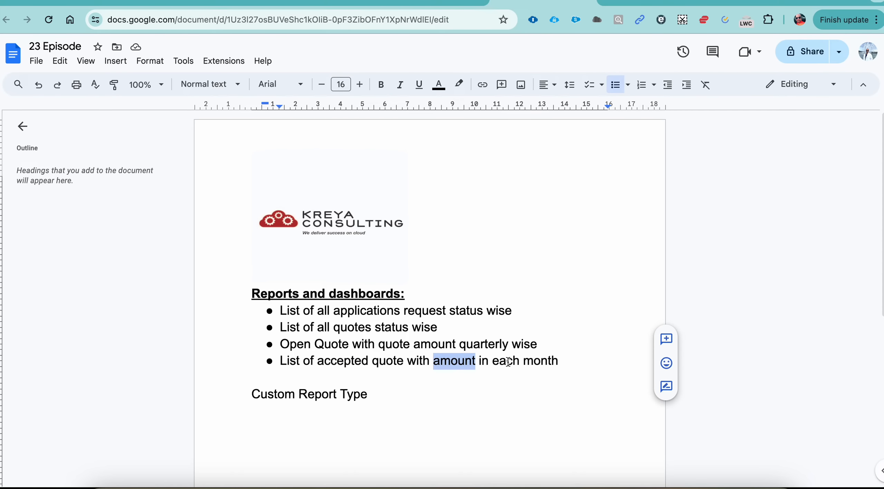
double_click(538, 361)
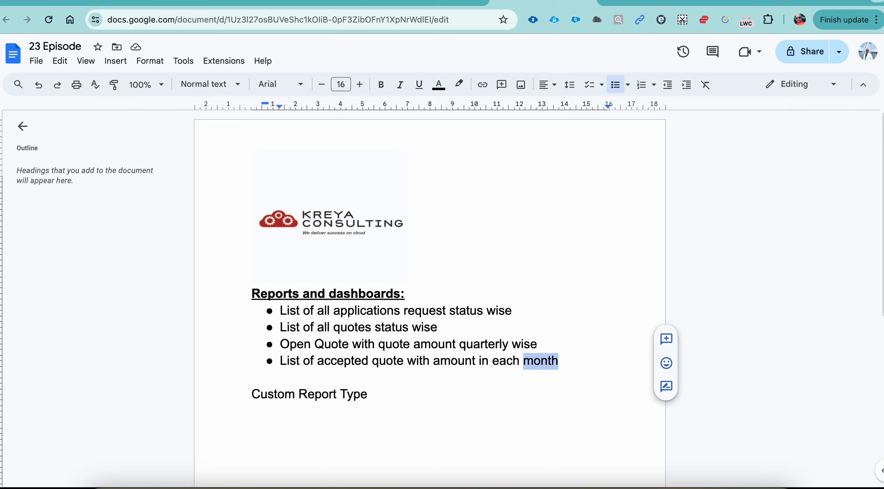
left_click(642, 1)
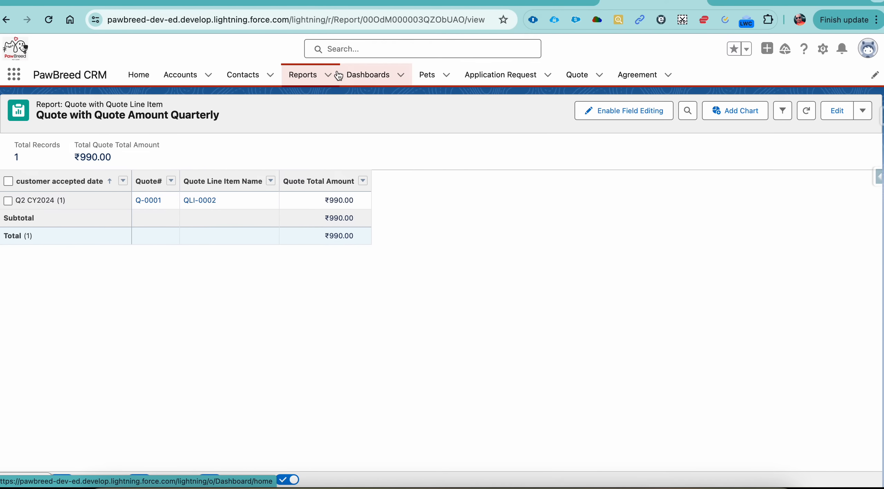
left_click(314, 78)
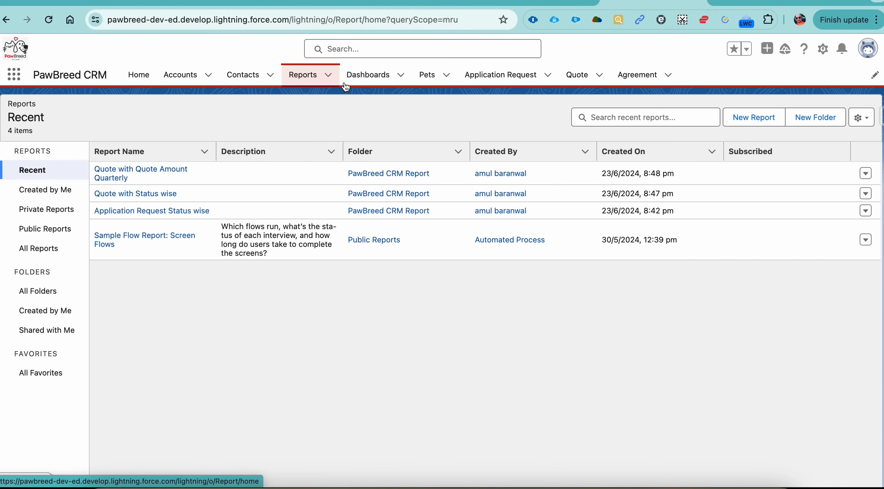
left_click(747, 119)
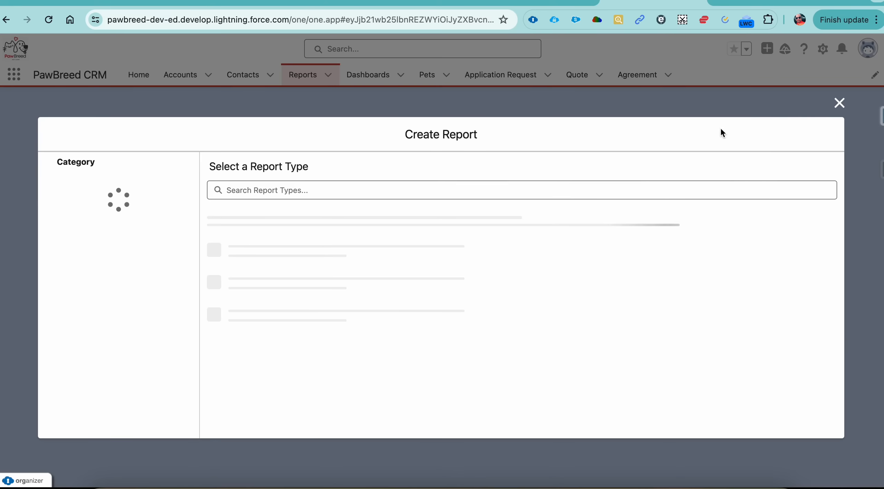
left_click(292, 256)
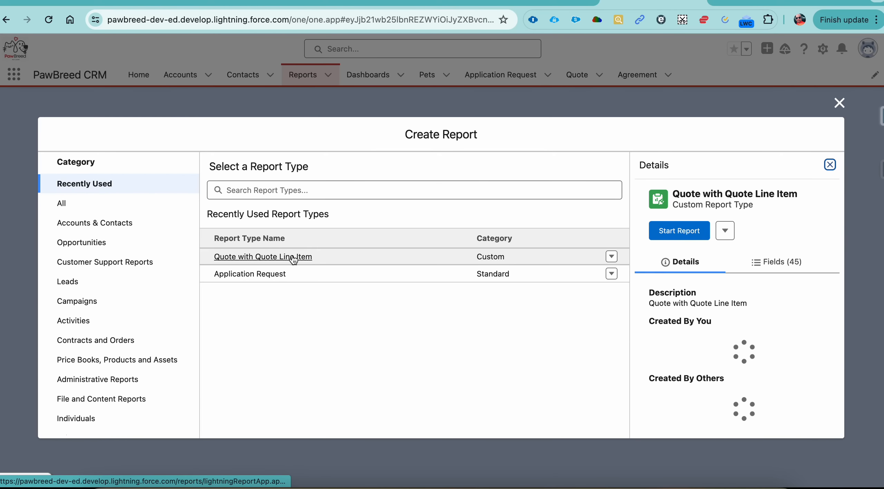
left_click(693, 232)
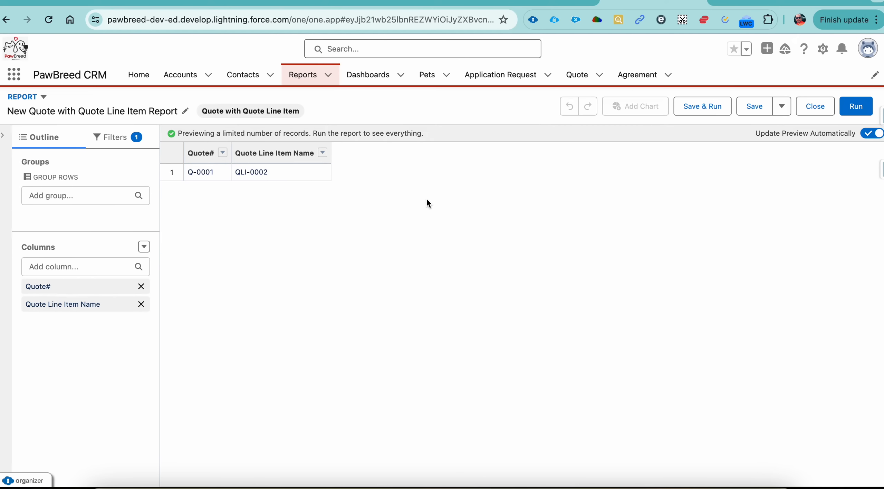
Add the Quote Total Amount and customer accepted date columns to the new report.
left_click(76, 265)
type("quote")
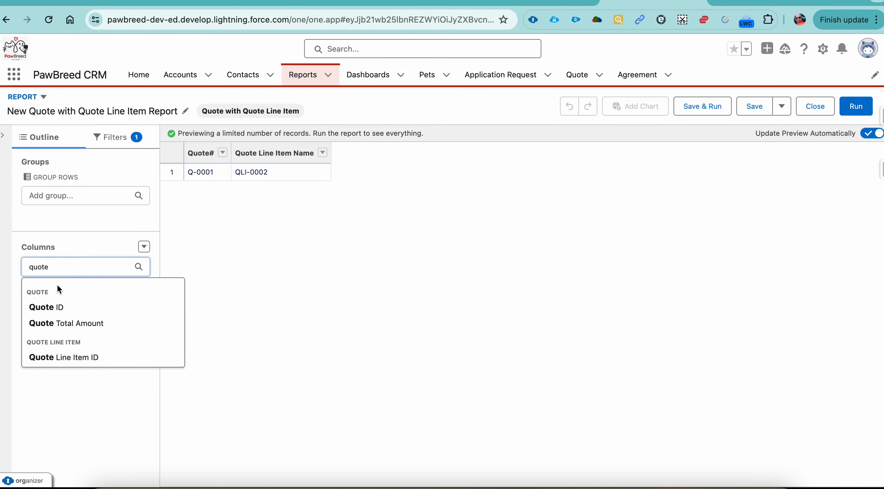
left_click(69, 324)
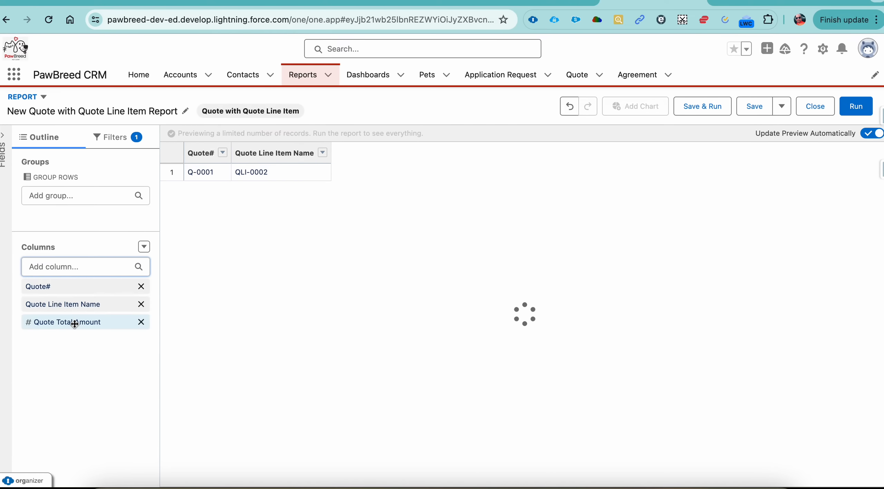
left_click(82, 266)
type("cus")
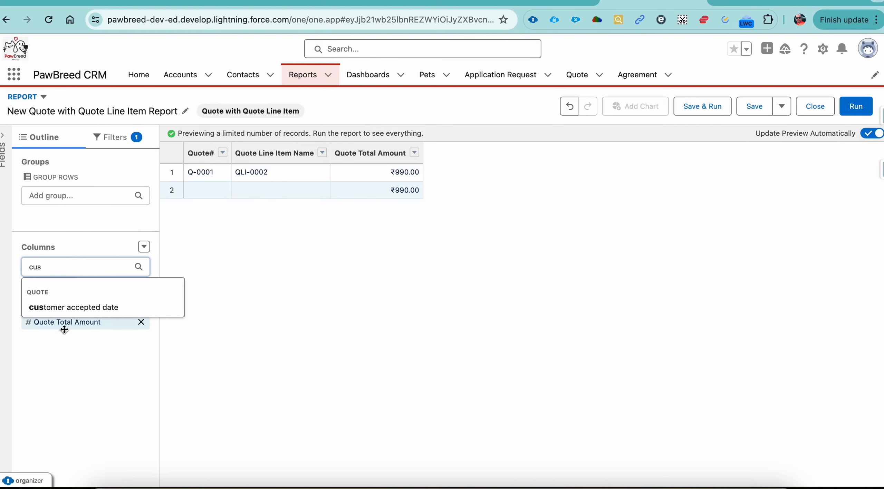
left_click(92, 308)
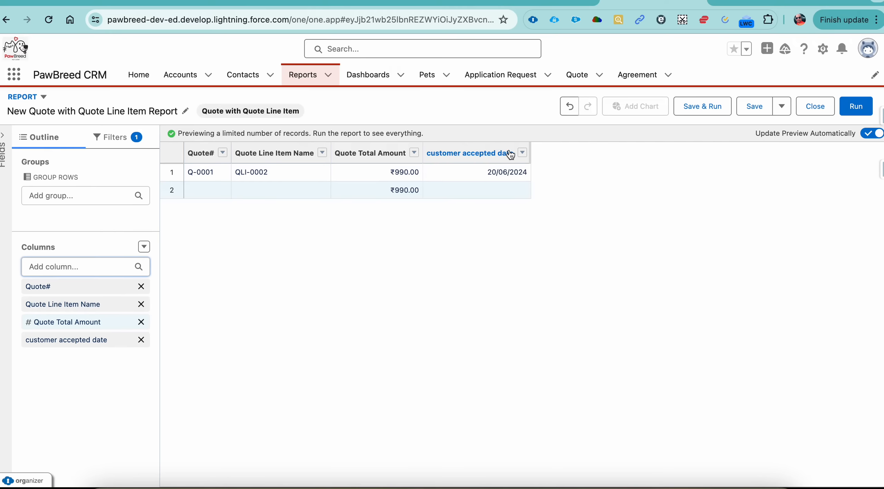
Group the report's rows by customer accepted date in descending order, with the dates grouped by calendar month.
left_click(523, 153)
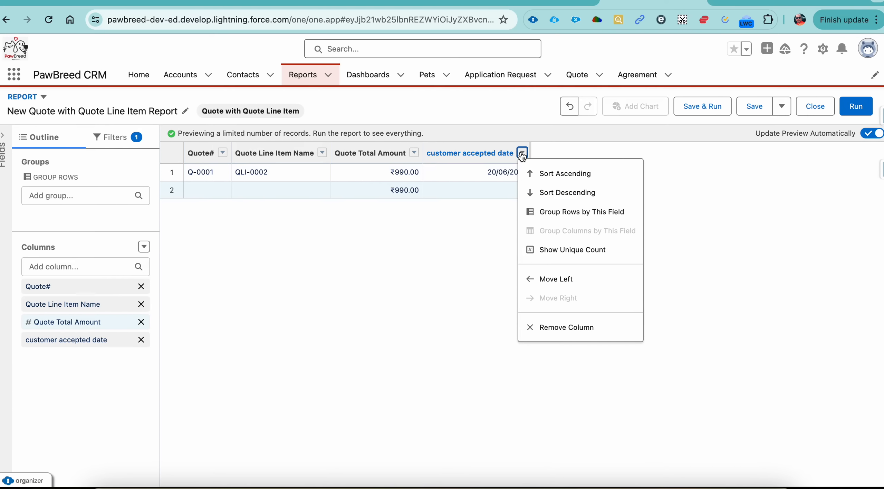
left_click(593, 213)
left_click(274, 155)
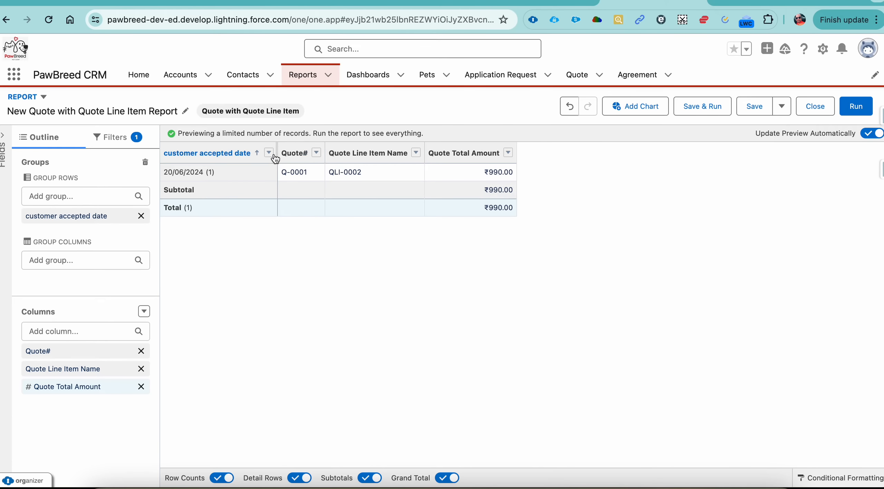
left_click(269, 154)
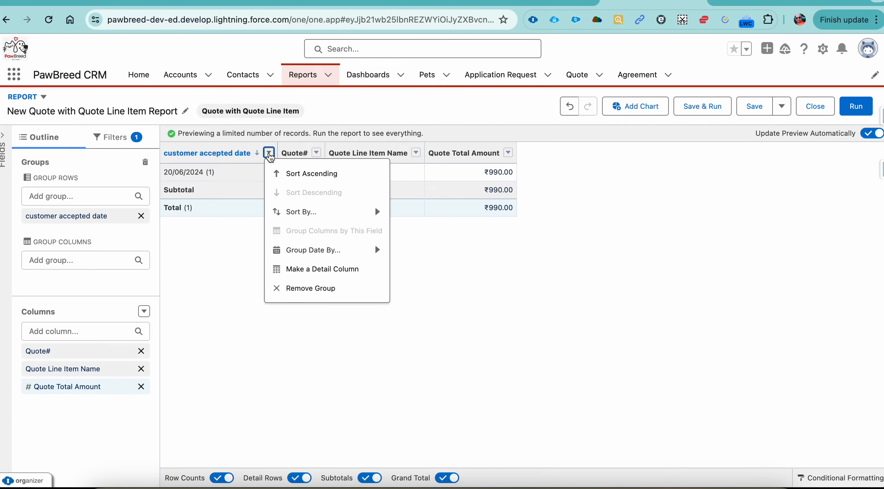
mouse_move(346, 250)
left_click(413, 292)
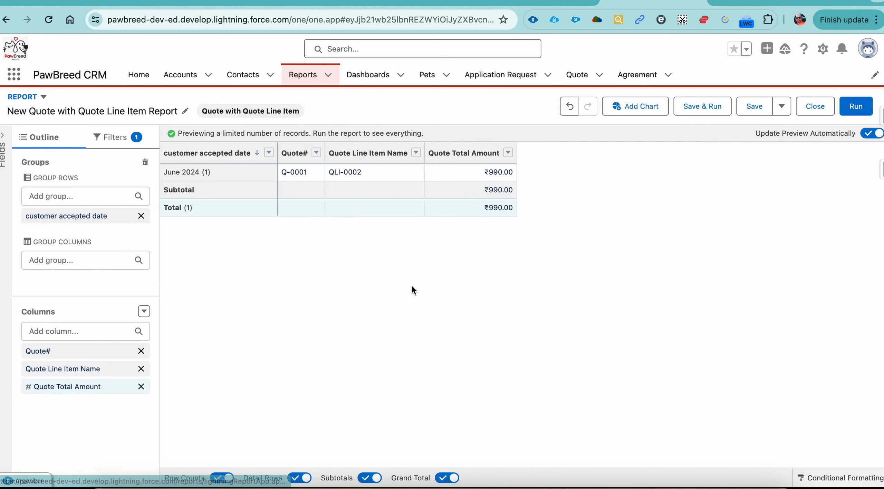
Recheck the accepted-quote requirement in the 23 Episode document and set the report's Created Date filter range to All Time.
left_click(551, 2)
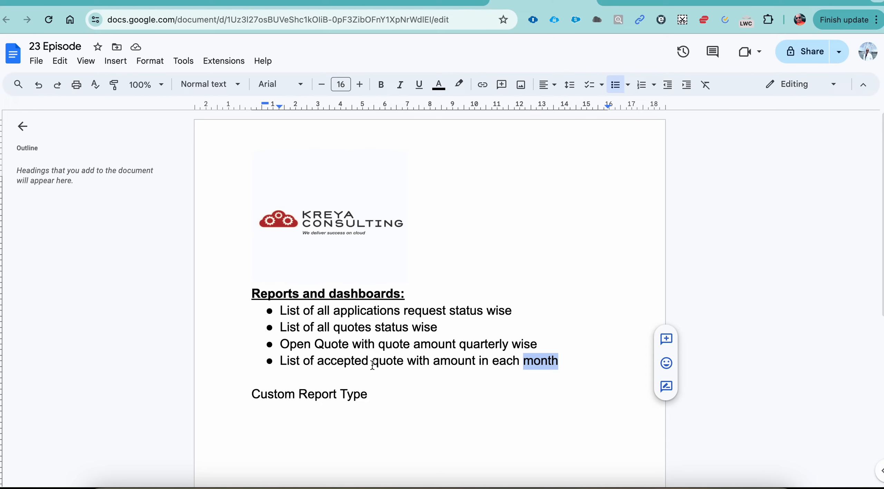
left_click(653, 3)
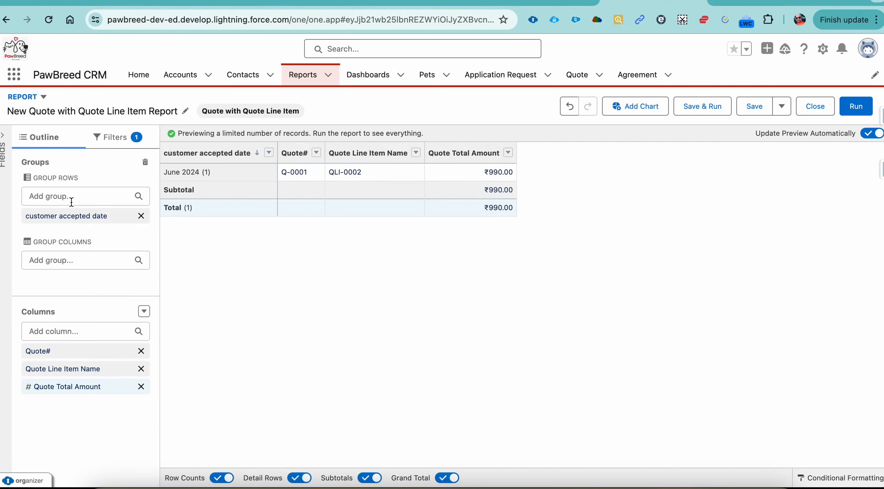
left_click(119, 137)
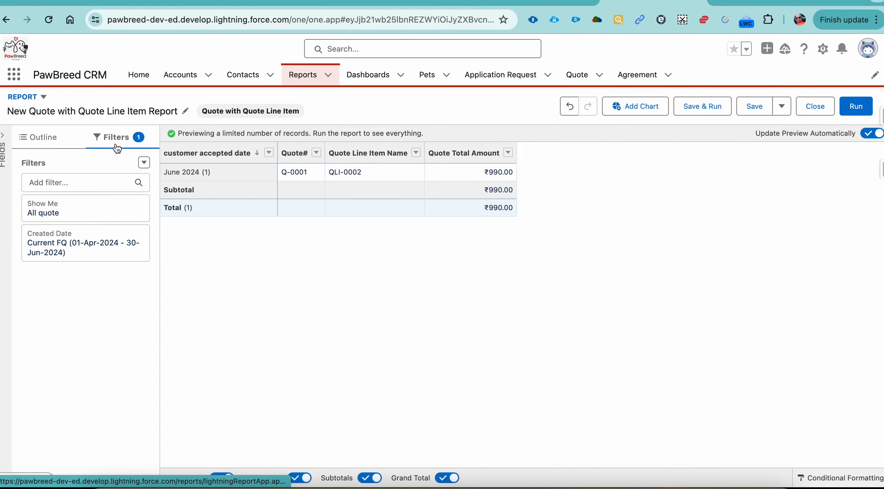
left_click(96, 244)
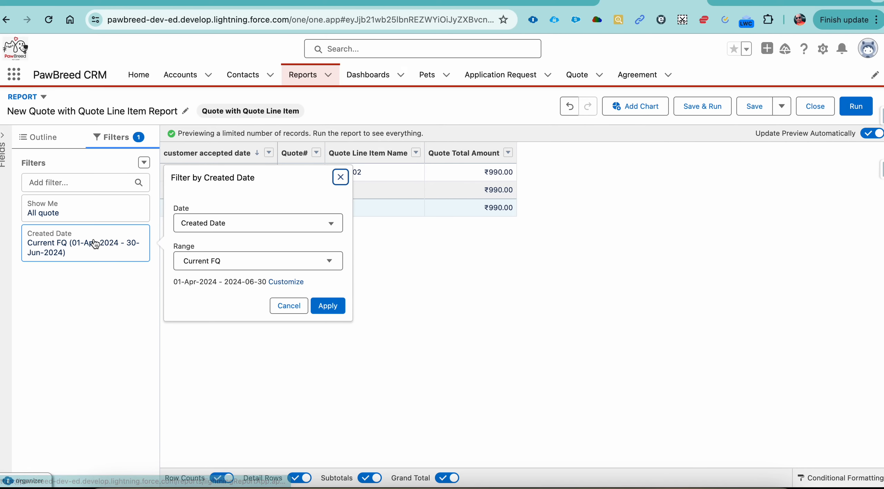
left_click(257, 260)
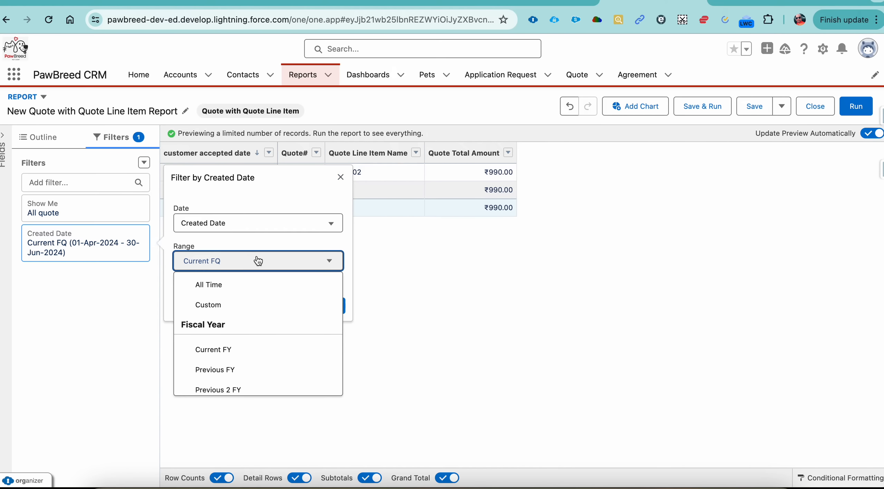
left_click(241, 289)
left_click(327, 306)
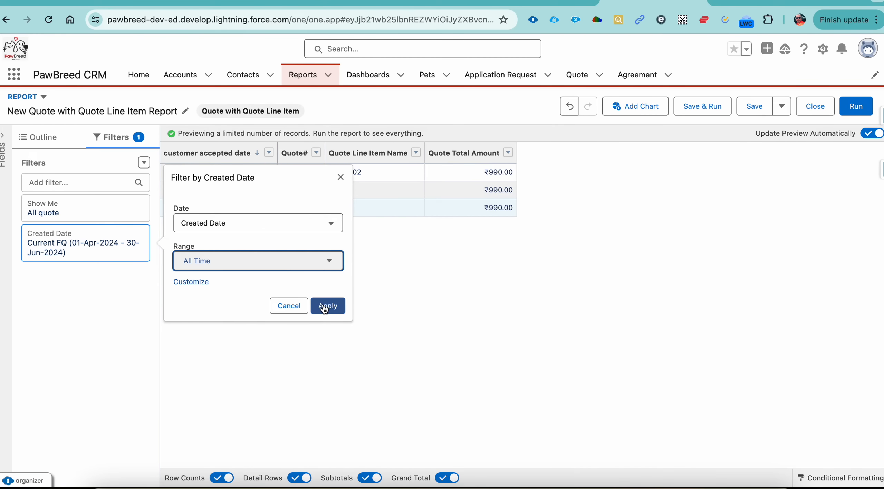
Add a filter on customer accepted date with the operator not equal to and an empty value.
left_click(116, 184)
type("cus")
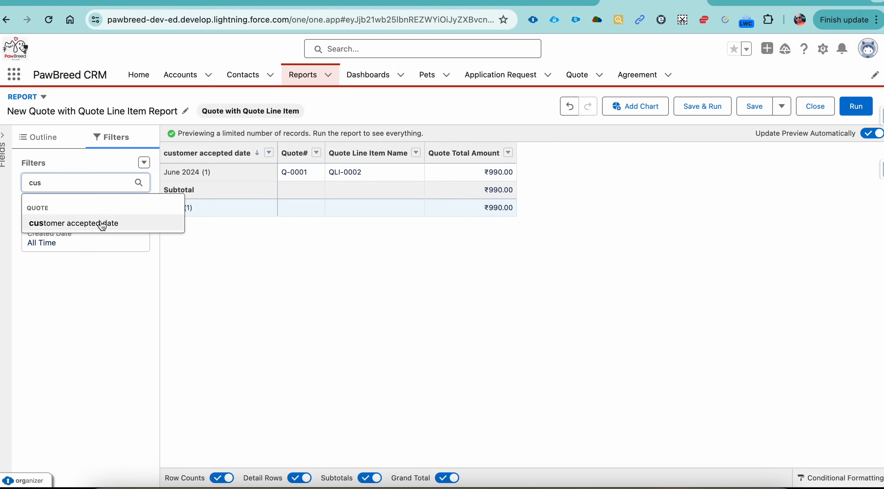
left_click(101, 223)
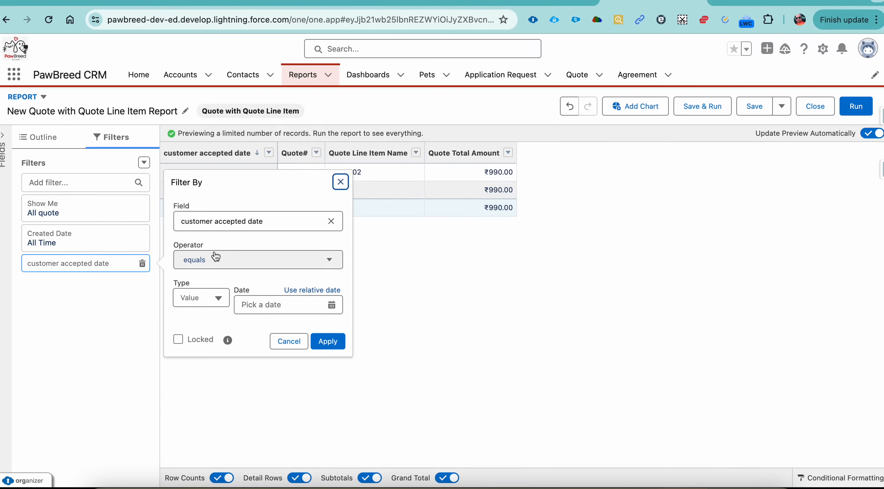
left_click(246, 260)
left_click(242, 313)
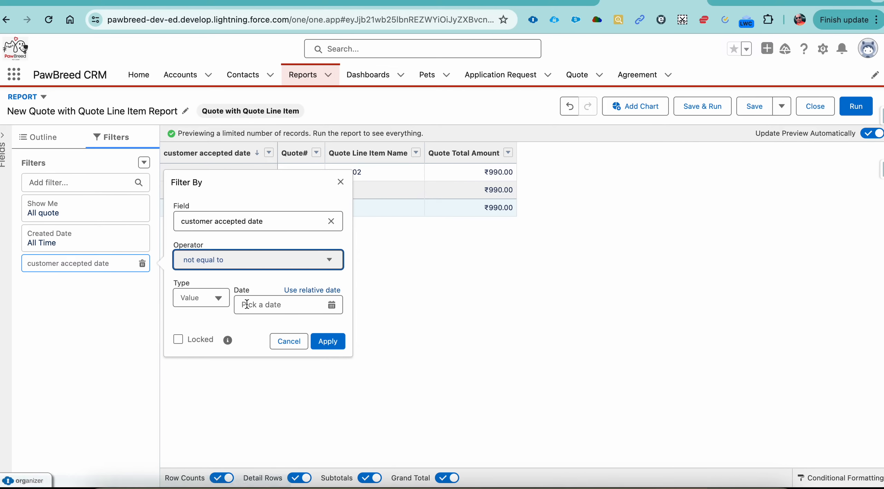
left_click(223, 298)
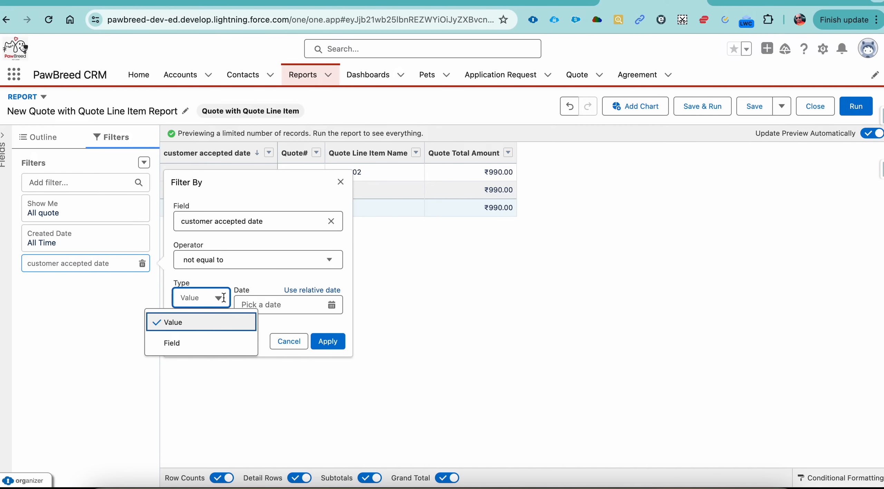
left_click(220, 324)
left_click(327, 341)
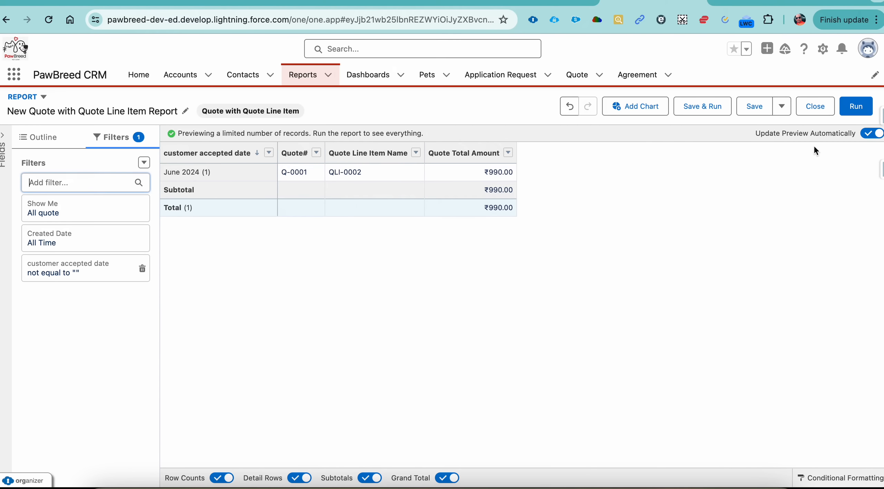
Begin saving the report and name it "Quote with Monthly Total Accepted".
left_click(722, 108)
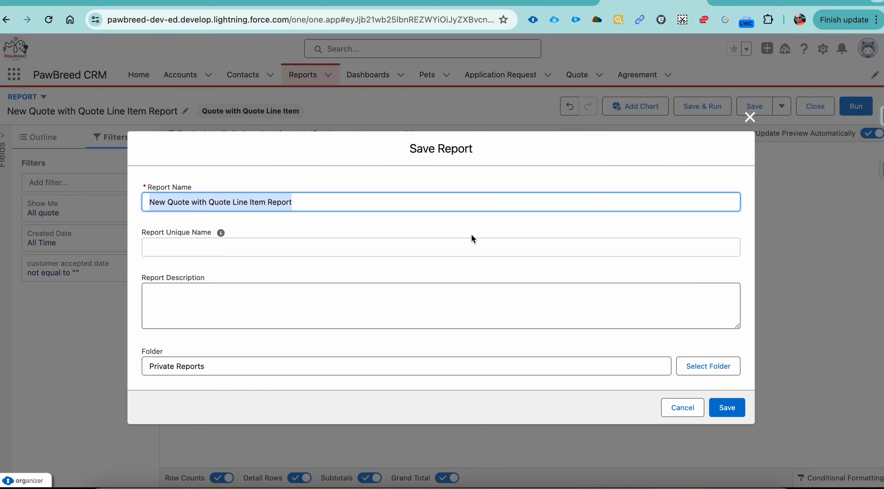
type("Quote with")
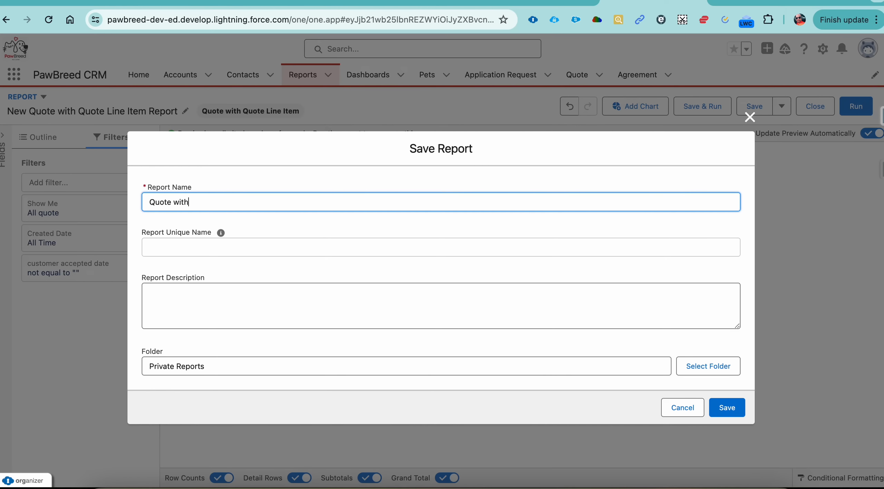
type(" Mo")
type("nthly ytoit")
type(" YTot")
type("al Accep")
type("ted")
key("Tab")
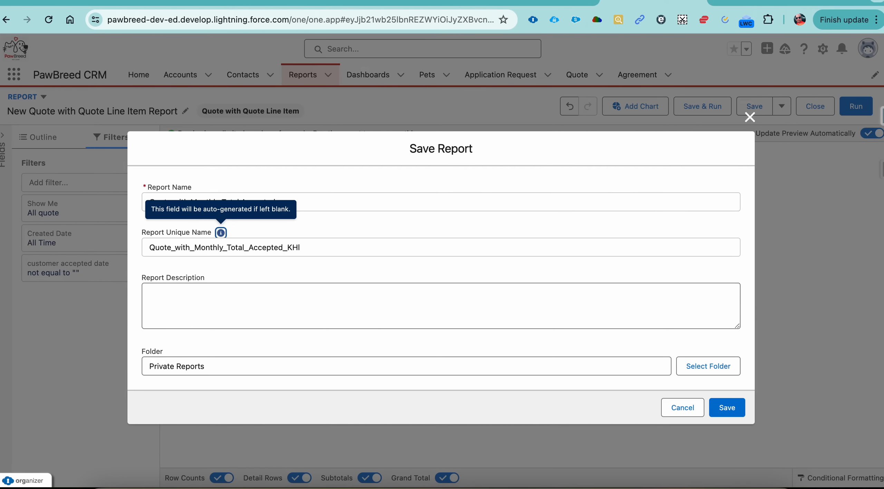
Choose the PawBreed CRM Report folder for the monthly accepted-quote report and save it.
left_click(709, 366)
left_click(498, 336)
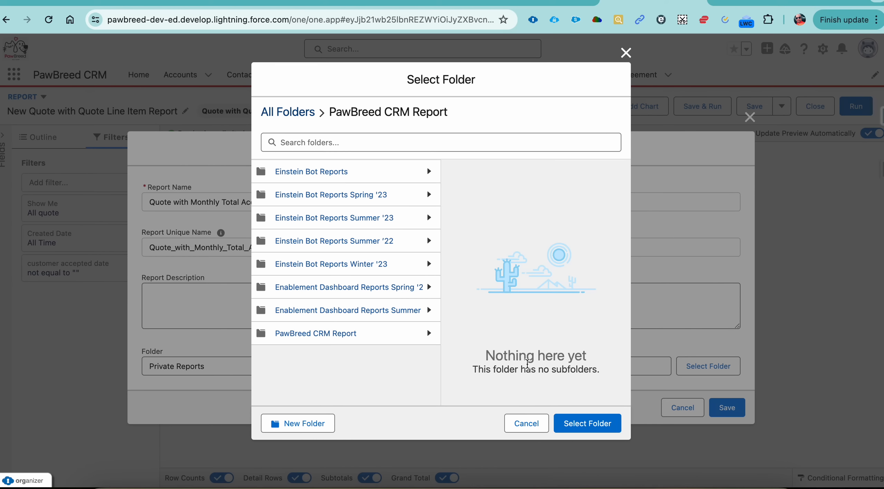
left_click(589, 423)
left_click(728, 413)
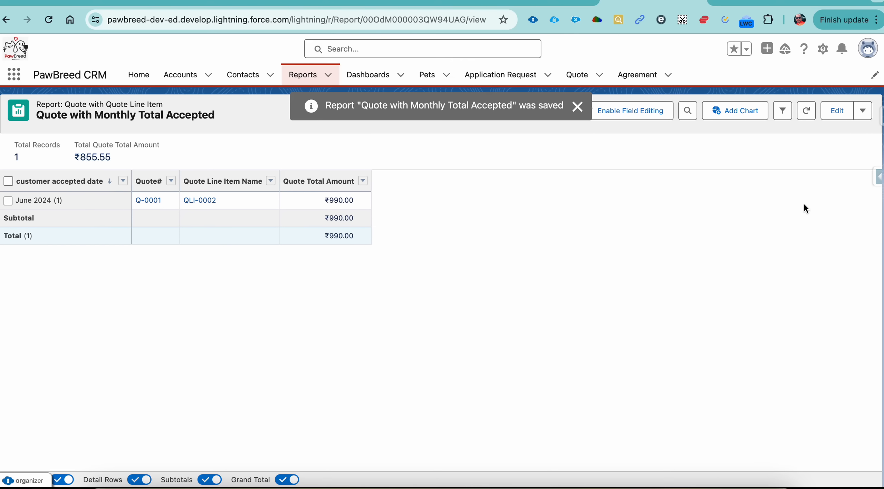
Review the saved reports in the PawBreed CRM Report folder and go to the dashboards overview.
left_click(302, 75)
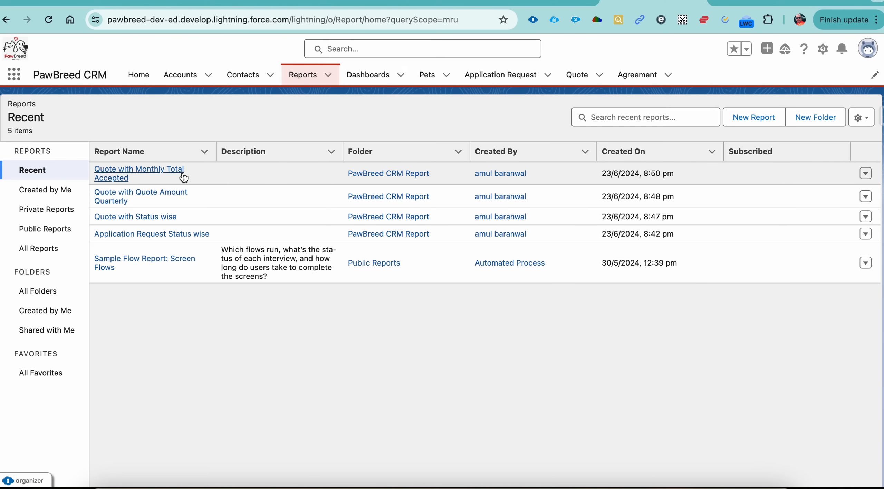
left_click(49, 290)
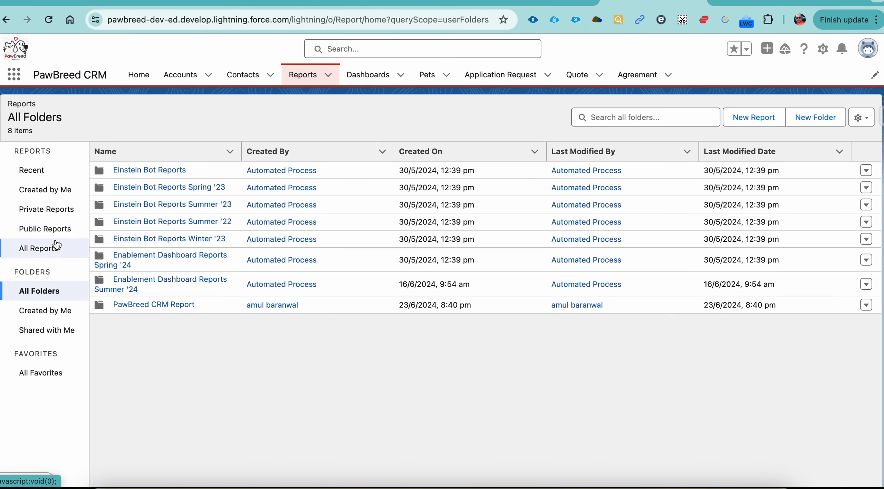
left_click(130, 305)
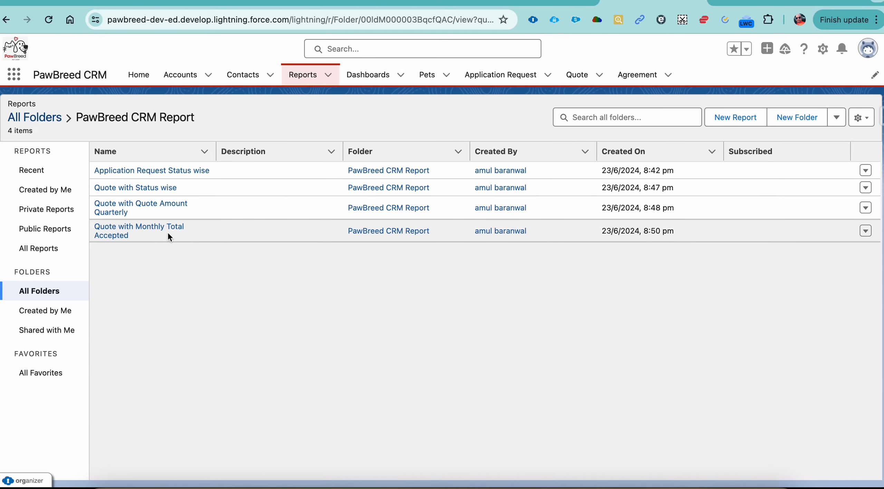
left_click(377, 79)
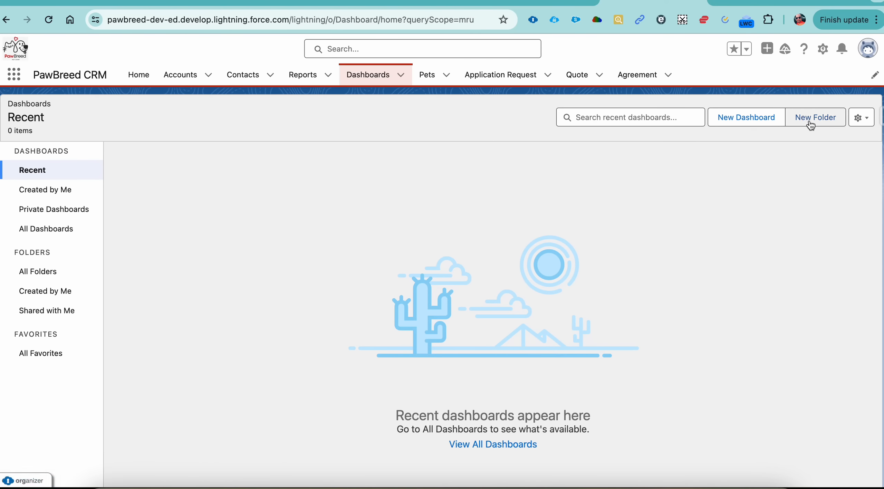
Create a dashboard folder labelled "PawBreed CRM Dashboards" with the unique name PawBreedCRMDashboards.
left_click(811, 125)
left_click(376, 239)
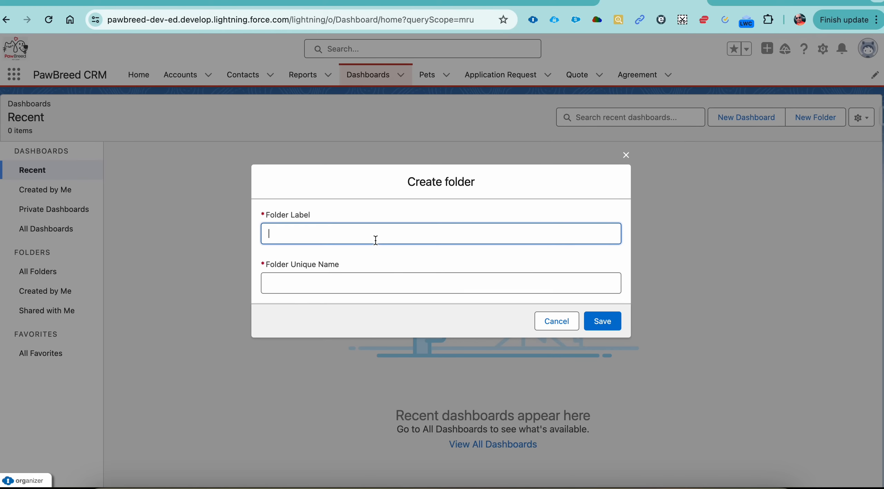
type("Psw")
key("BackSpace")
type("wBreed CRM Dash")
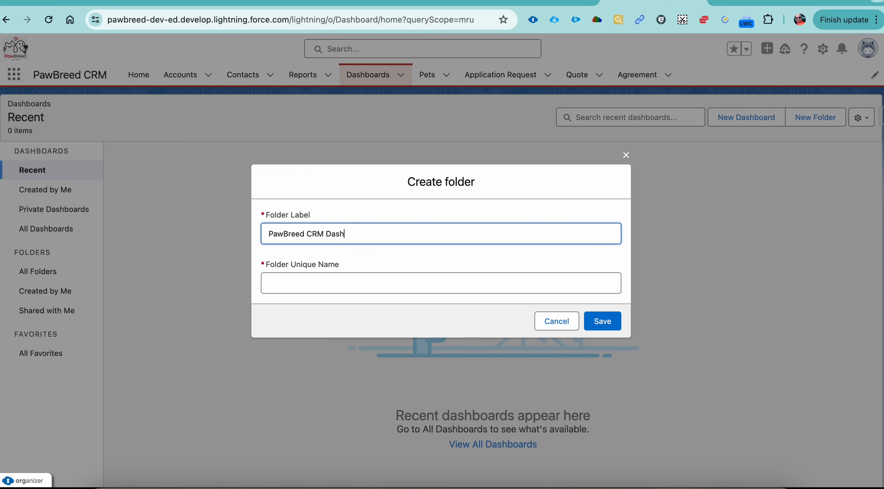
type("boards")
key("Tab")
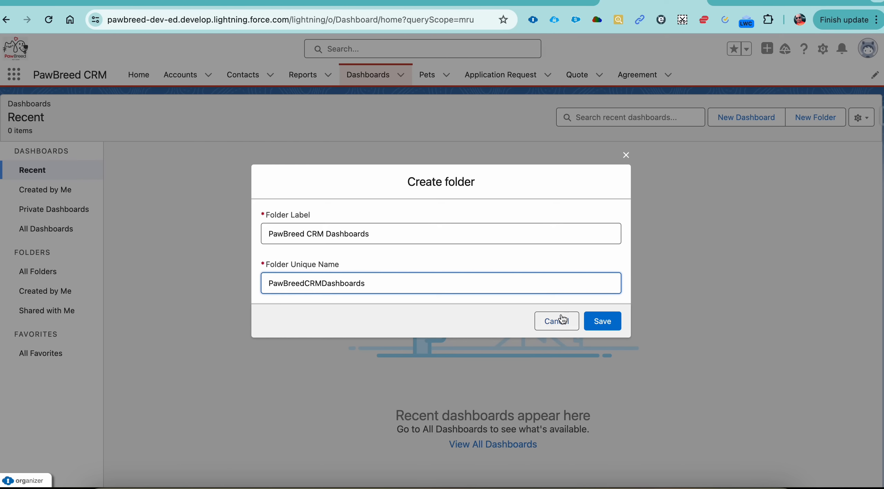
left_click(590, 326)
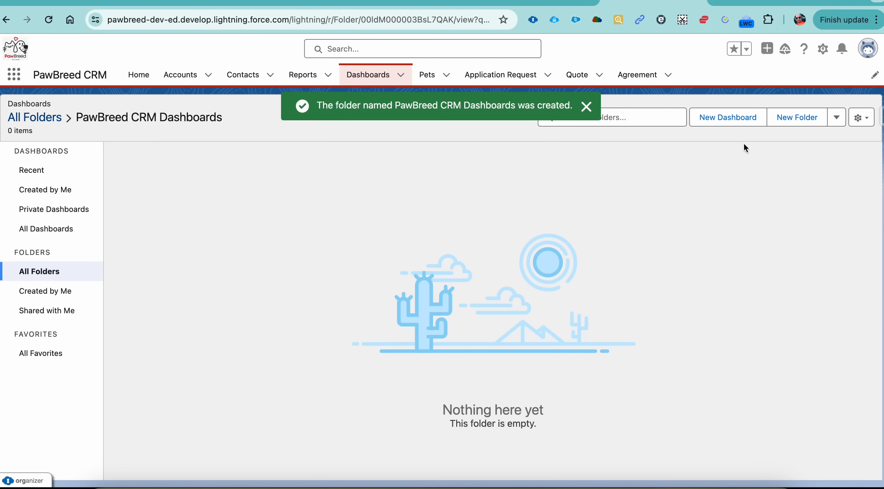
Start a new dashboard and name it "PawBreed CRM".
left_click(734, 121)
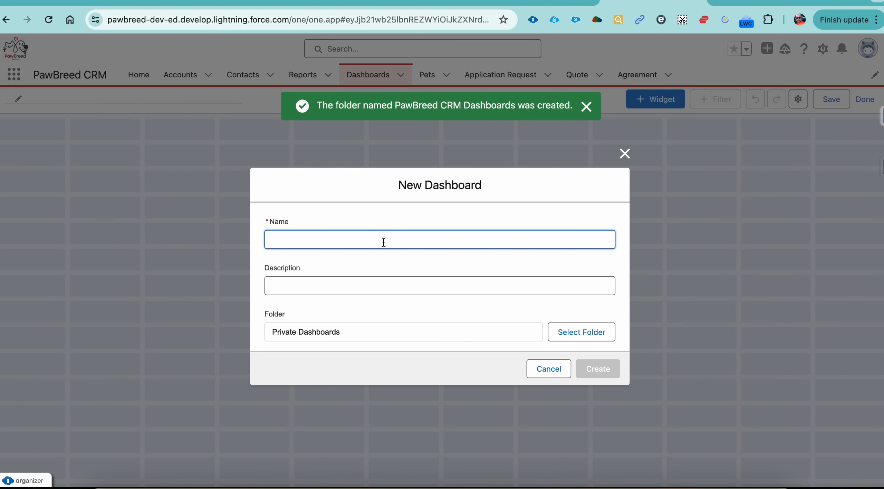
type("Paw")
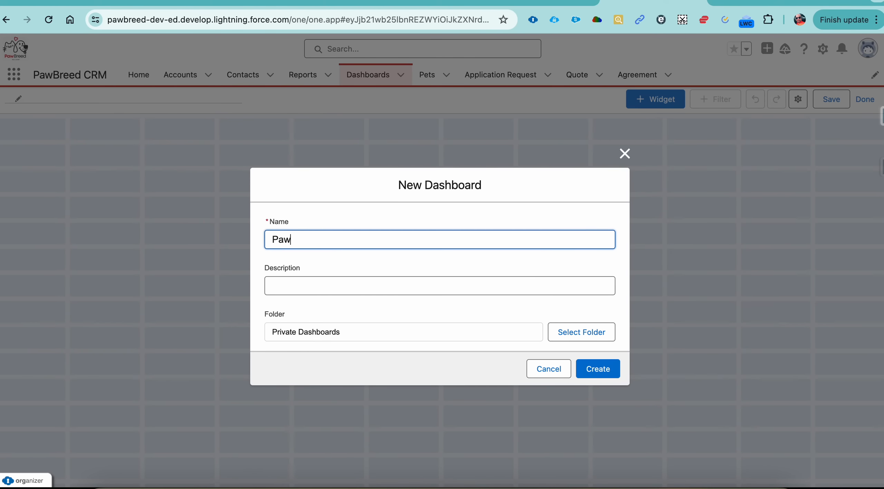
type("Breed CRM")
key("Tab")
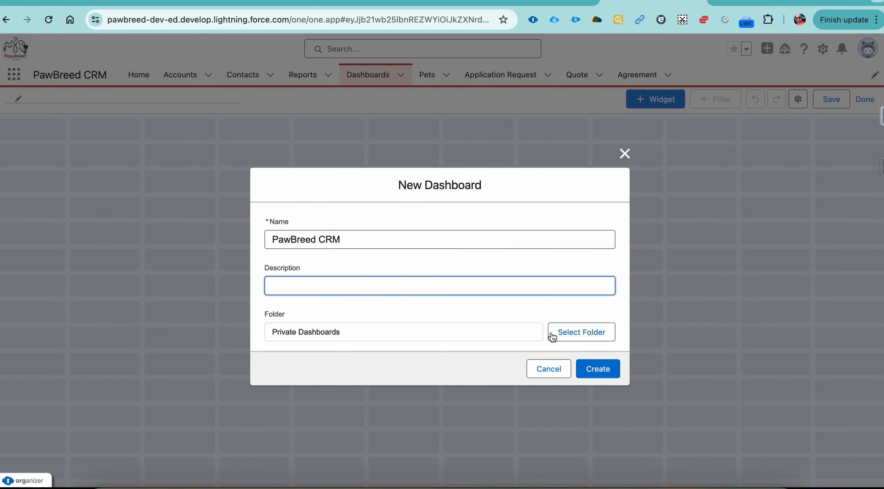
Choose the PawBreed CRM Dashboards folder for the new dashboard and create it.
left_click(570, 339)
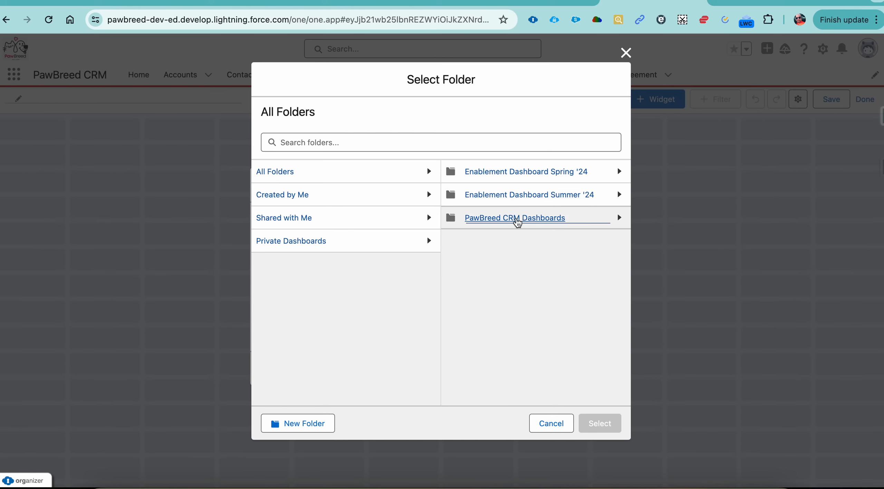
left_click(517, 221)
left_click(588, 422)
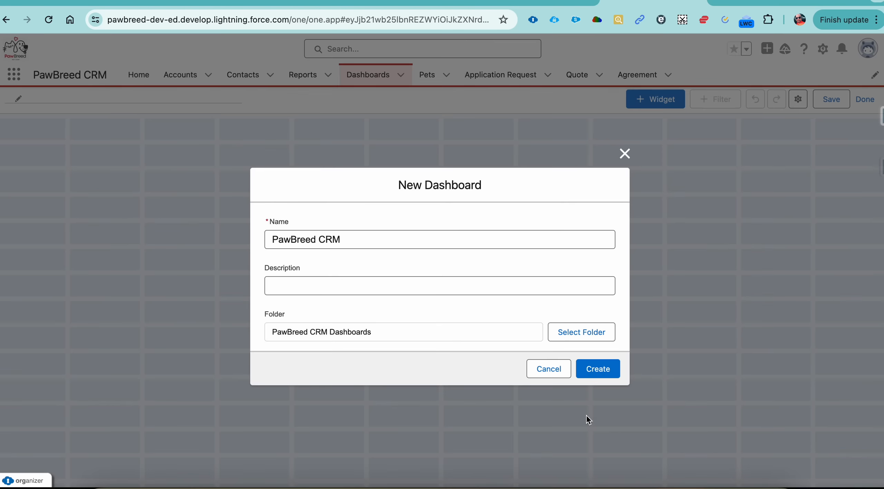
left_click(597, 379)
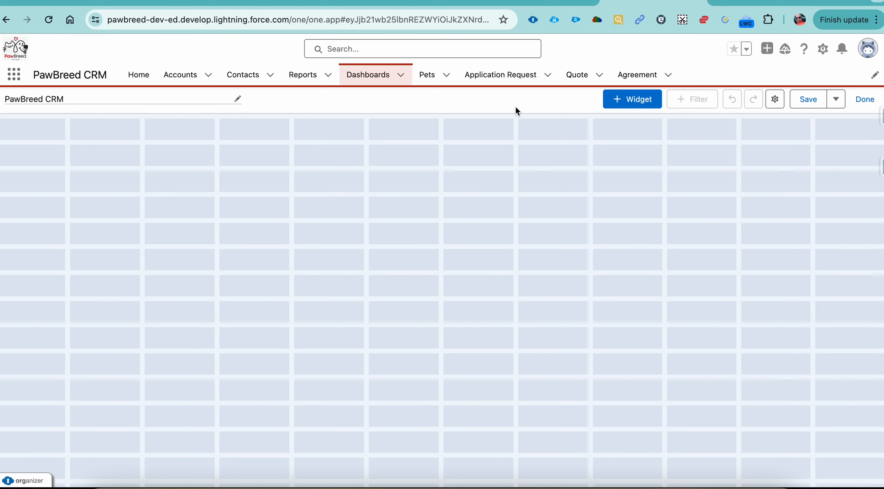
Start a chart or table widget on the dashboard using the "Application Request Status wise" report as its source.
left_click(629, 103)
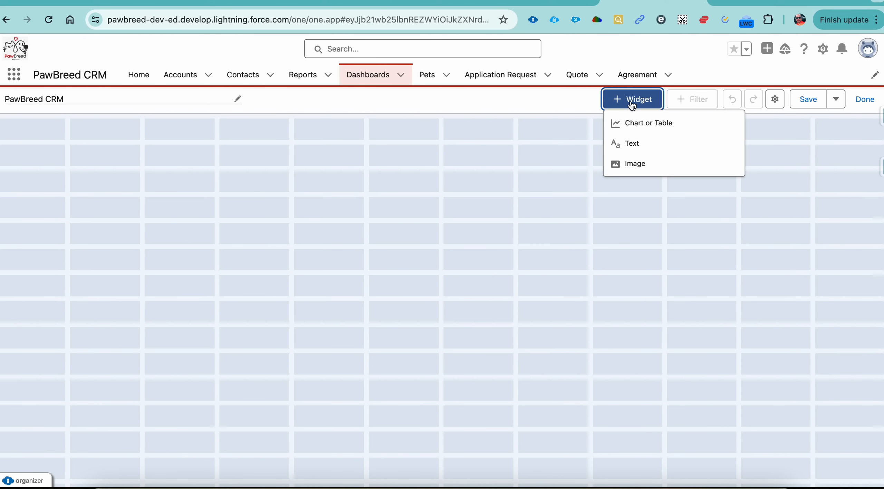
left_click(638, 125)
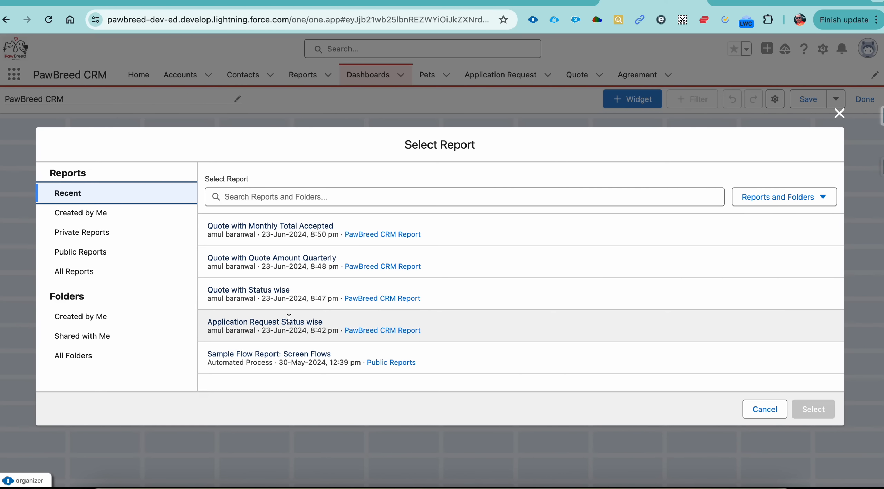
left_click(289, 318)
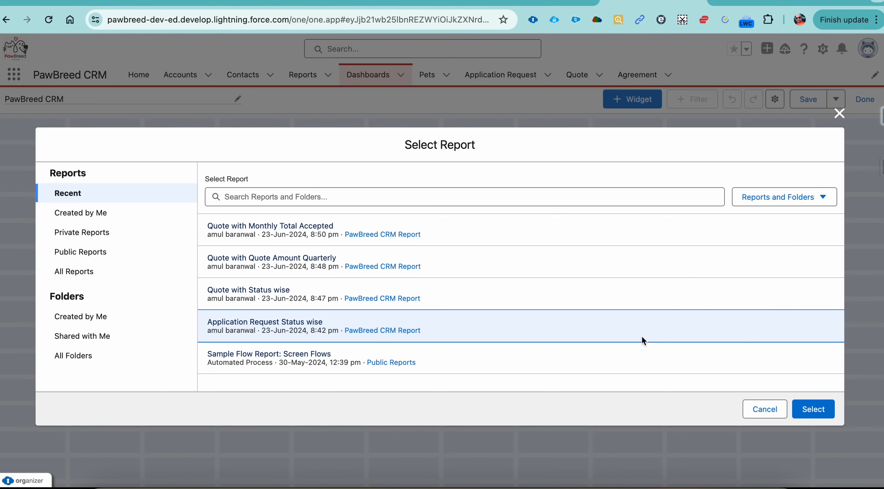
left_click(815, 409)
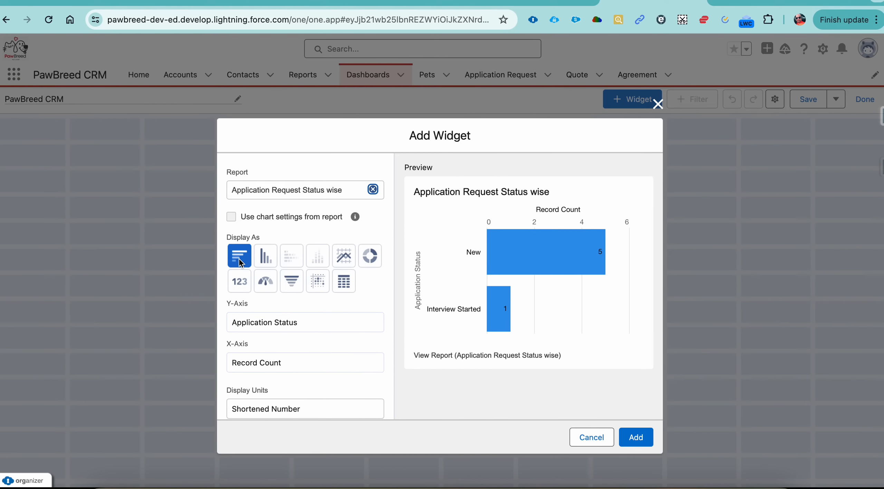
Add the Application Request Status wise horizontal bar chart and a vertical bar chart of the "Quote with Status wise" report to the dashboard.
left_click(641, 437)
left_click(624, 104)
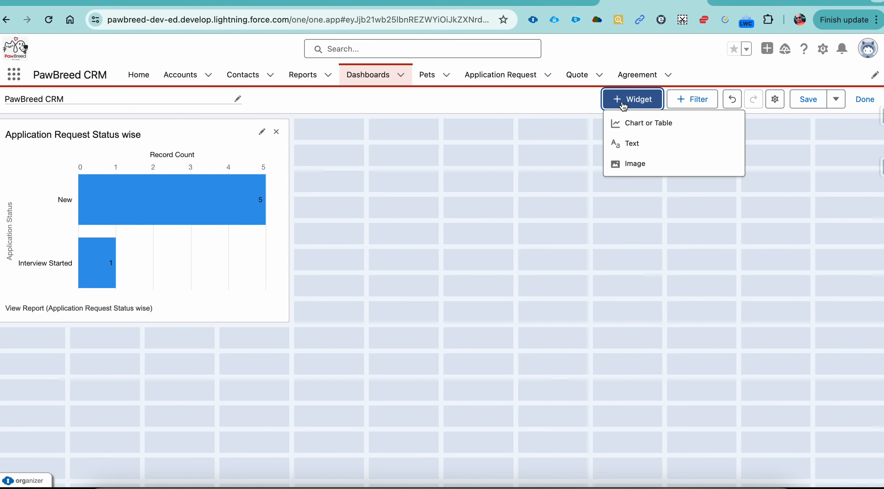
left_click(632, 120)
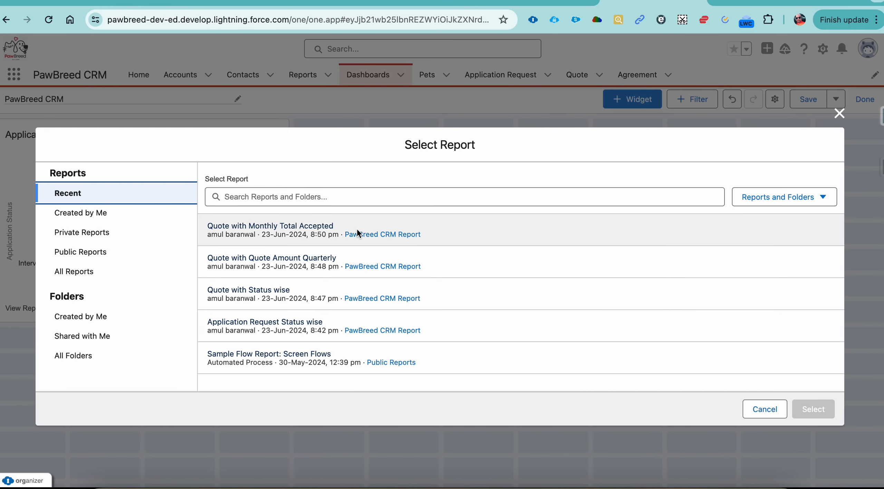
left_click(290, 289)
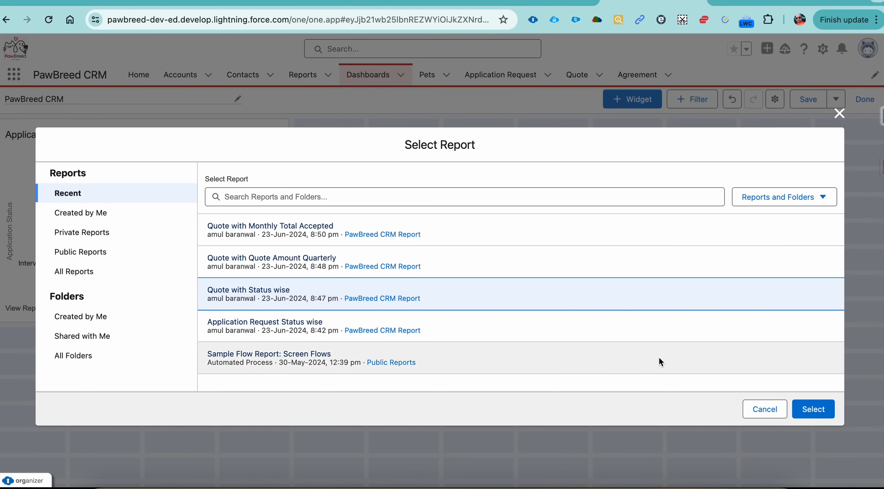
left_click(812, 409)
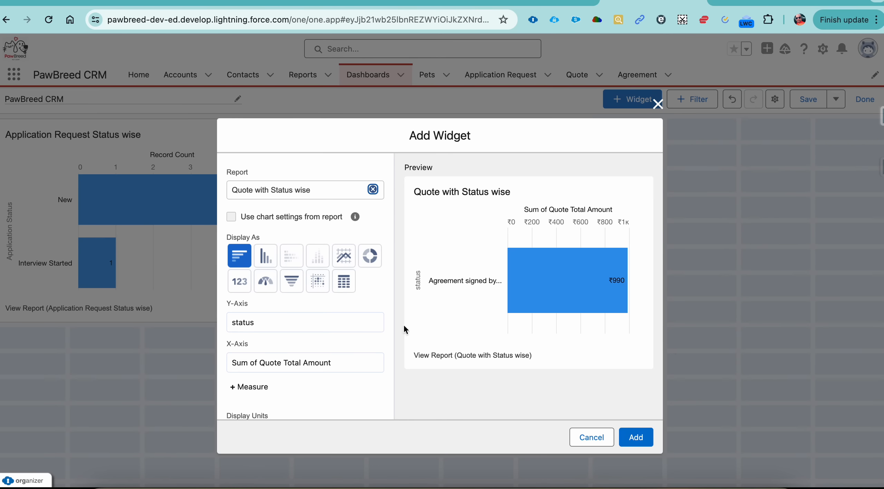
left_click(269, 259)
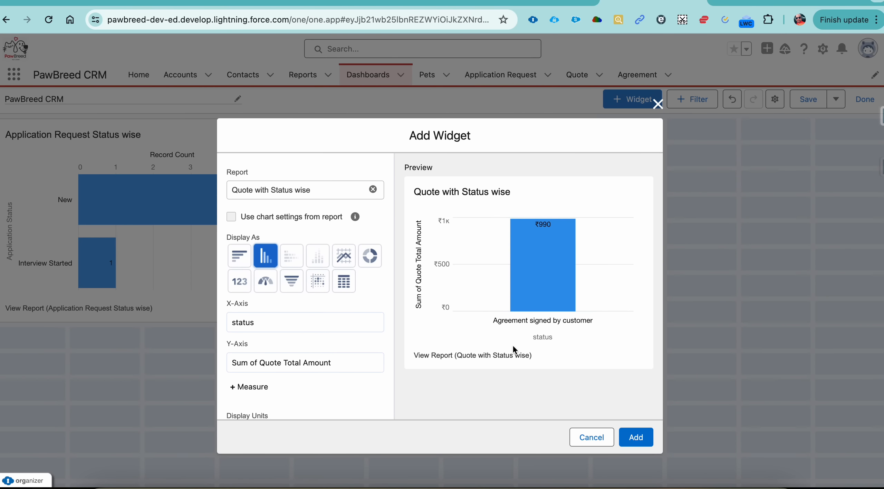
left_click(635, 437)
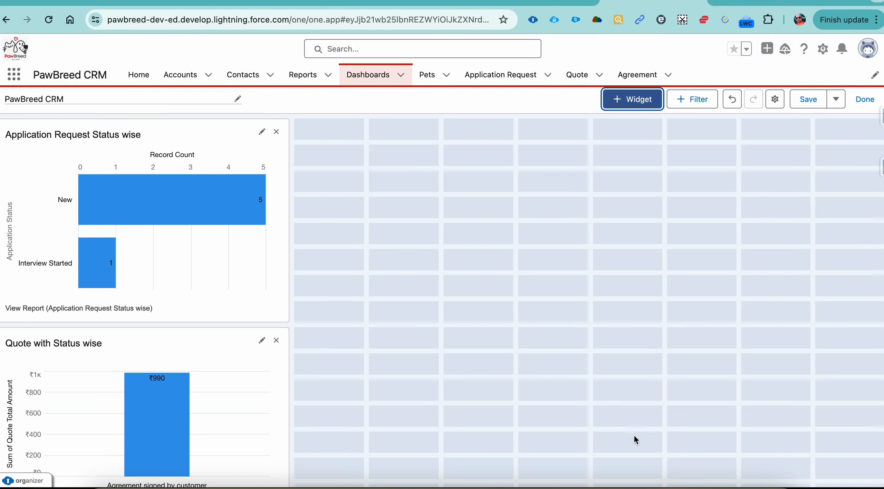
Add the "Quote with Quote Amount Quarterly" report to the dashboard as a donut chart with the Dark widget theme.
left_click(632, 99)
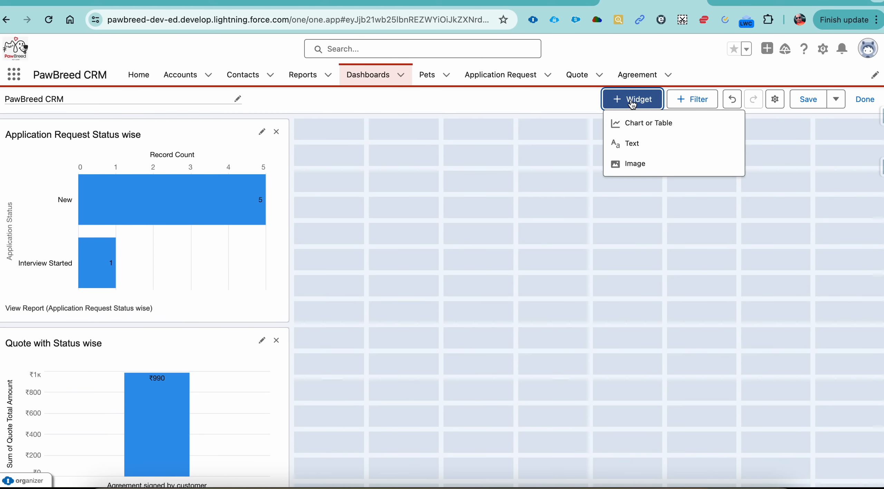
left_click(643, 129)
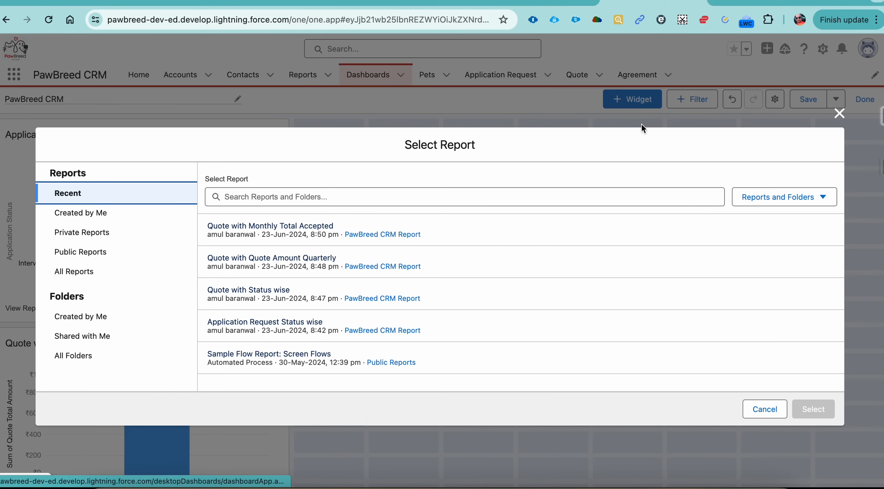
left_click(318, 258)
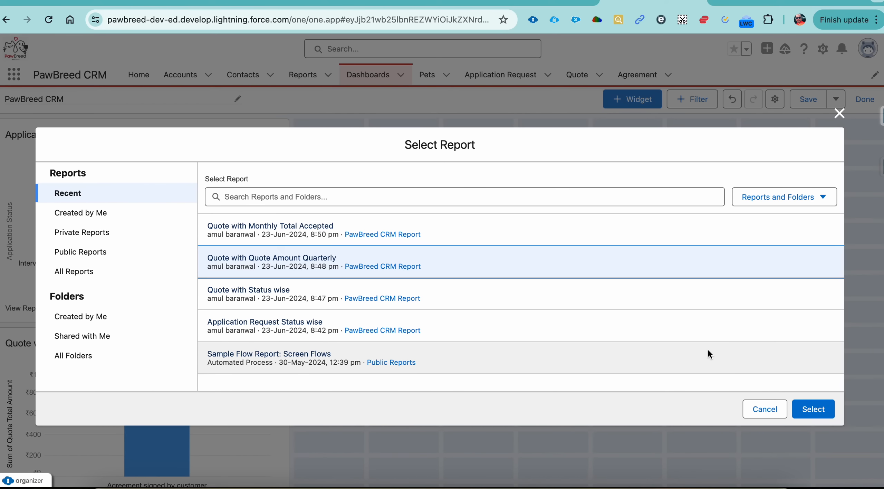
left_click(812, 409)
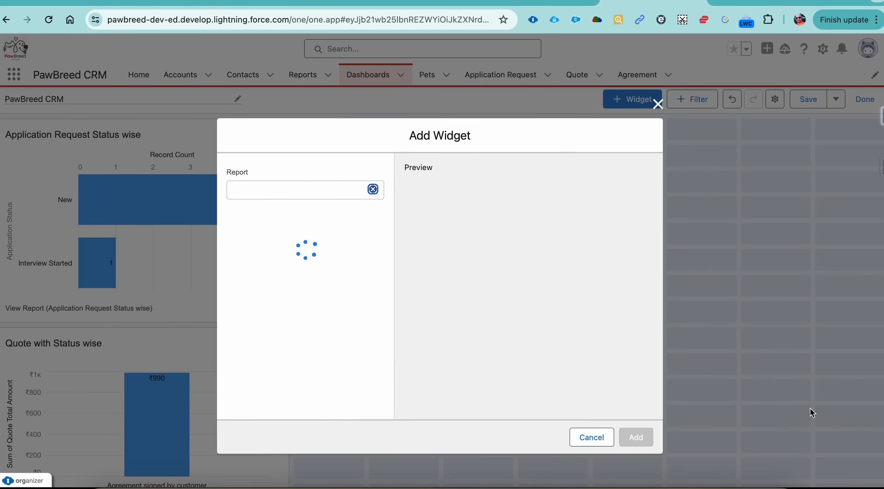
left_click(376, 262)
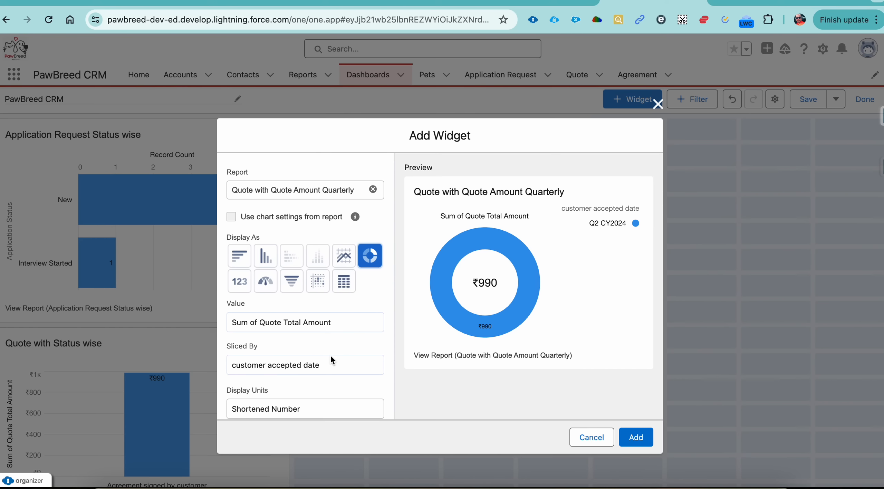
scroll(330, 354, "down", 10)
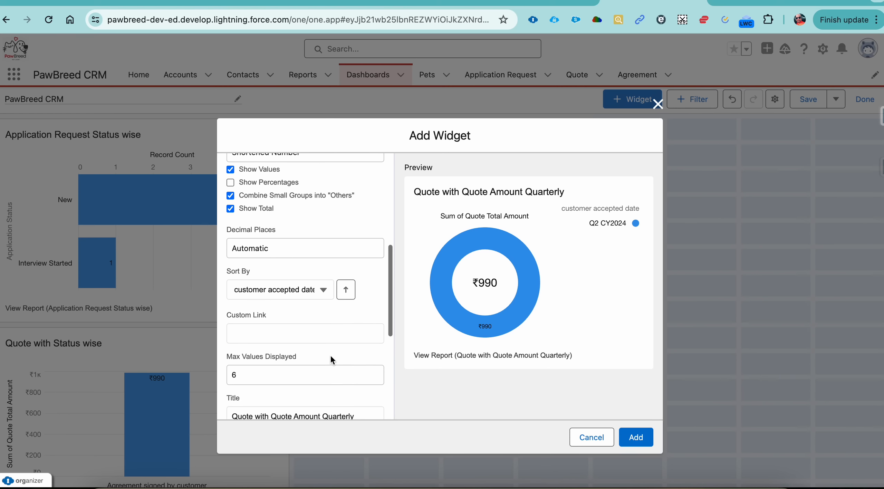
scroll(330, 354, "down", 3)
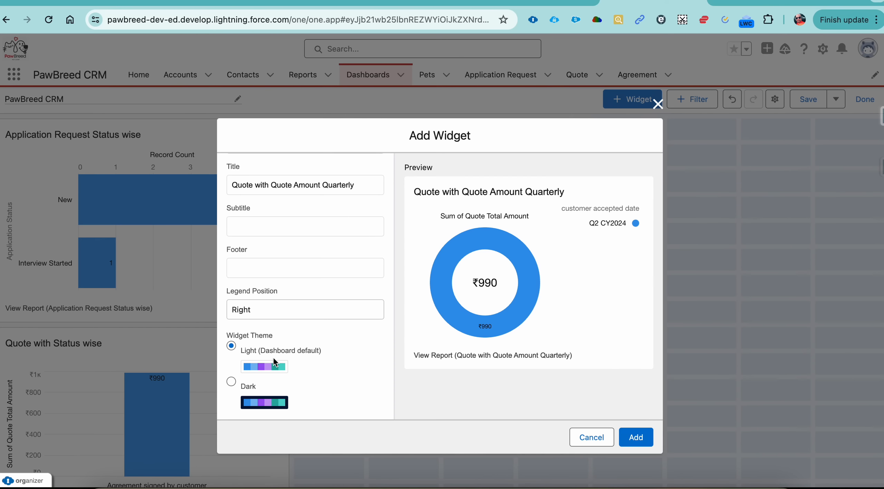
left_click(234, 382)
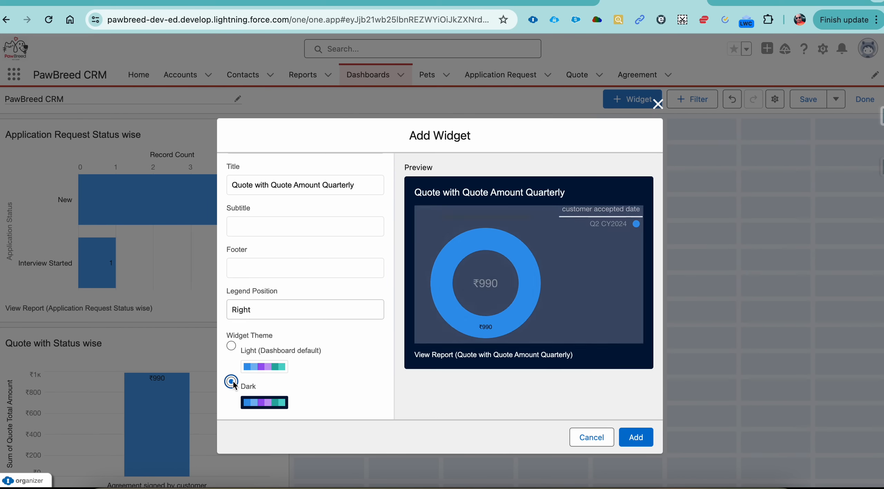
left_click(635, 439)
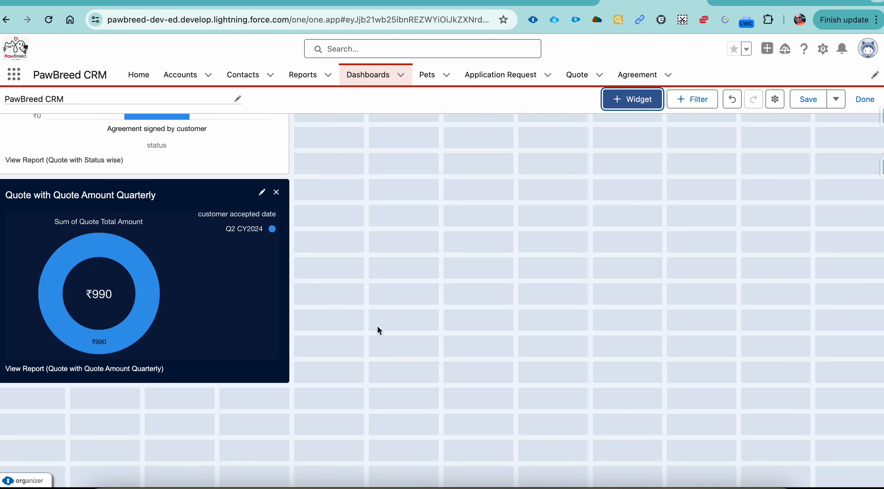
Move the quarterly quote donut chart to the top row, directly beside the Application Request Status wise chart.
left_click(276, 192)
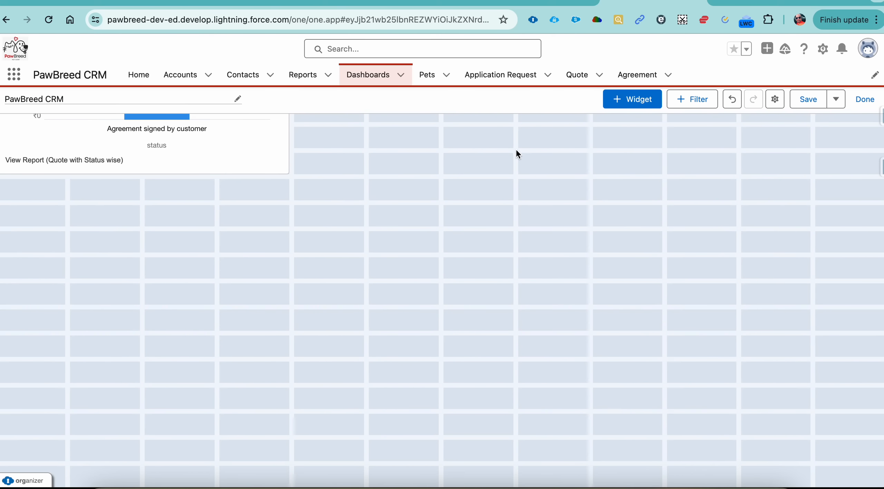
scroll(448, 273, "up", 1)
scroll(449, 274, "up", 10)
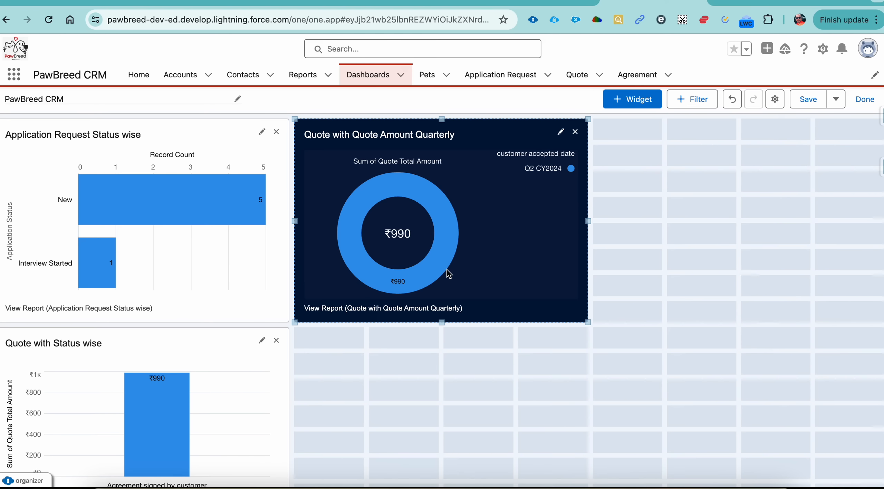
Start another chart or table widget using the "Quote with Monthly Total Accepted" report as its source.
left_click(655, 102)
left_click(646, 125)
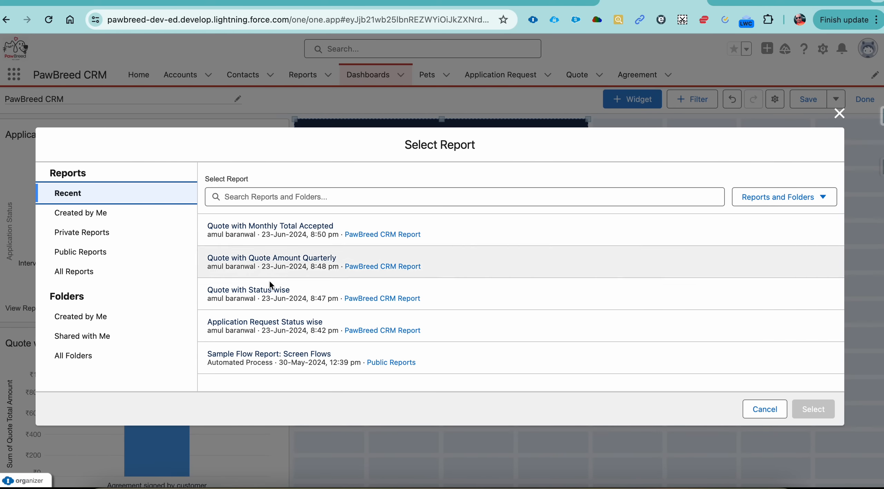
left_click(260, 232)
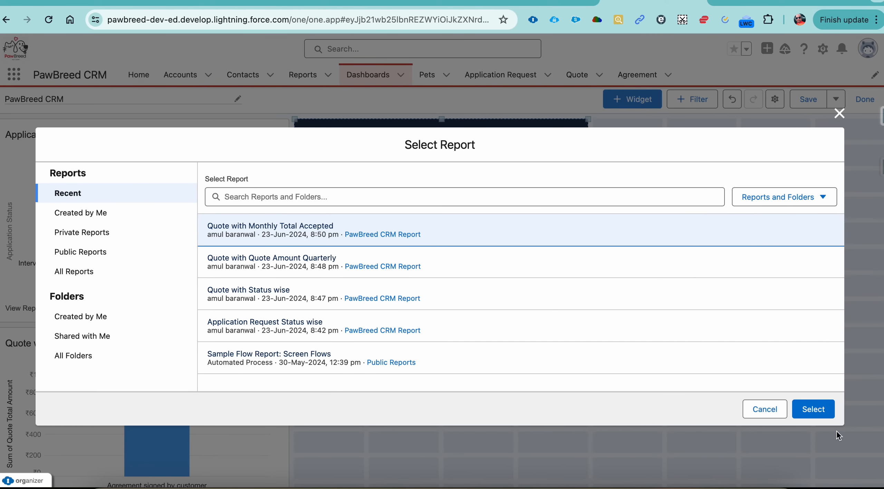
left_click(828, 414)
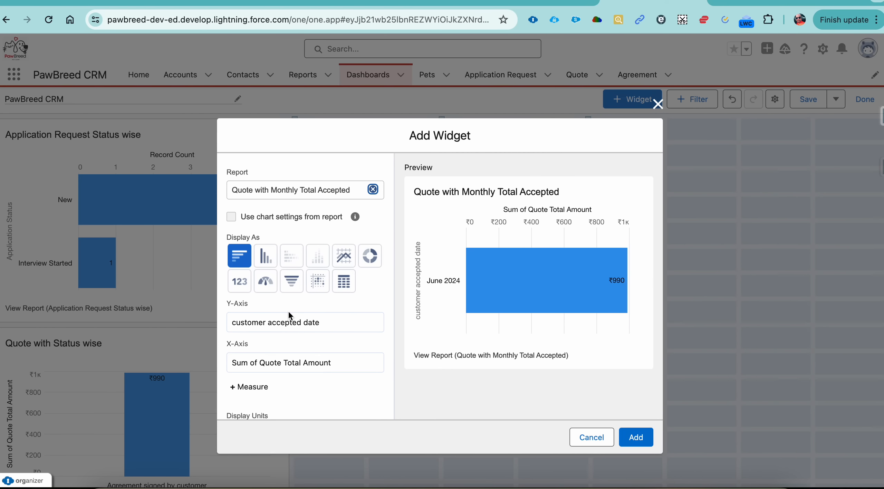
Preview the monthly total widget as a funnel, a vertical bar chart and a donut chart.
left_click(289, 284)
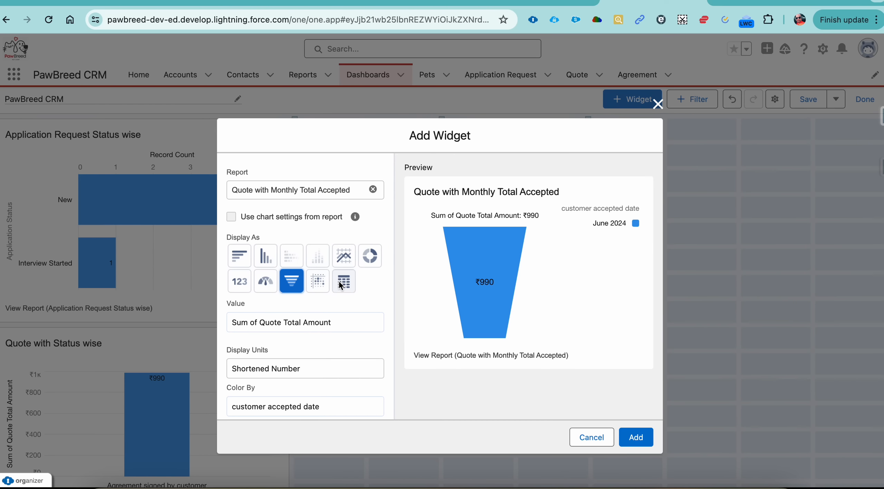
left_click(271, 263)
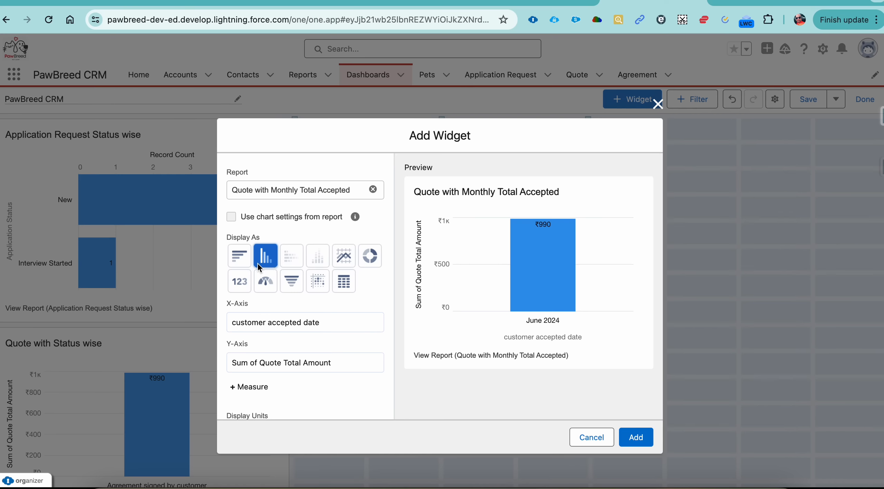
left_click(370, 261)
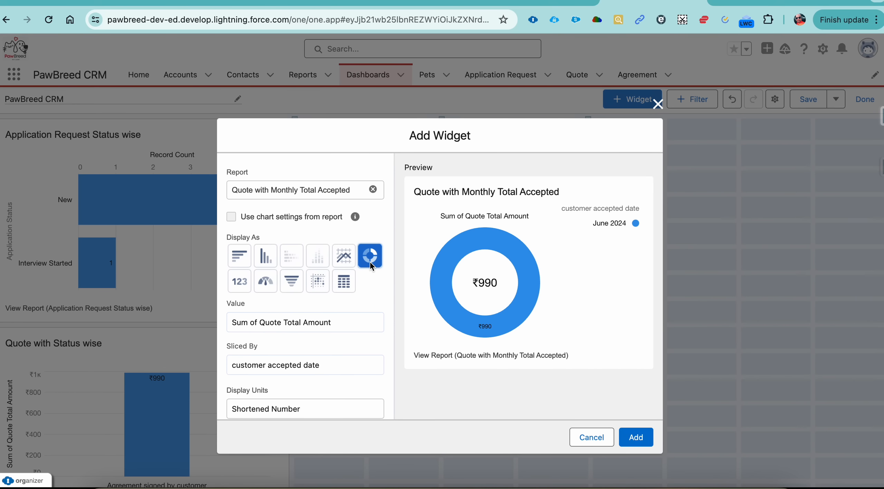
Display the monthly total as a metric in the light theme and add the widget to the dashboard.
left_click(244, 285)
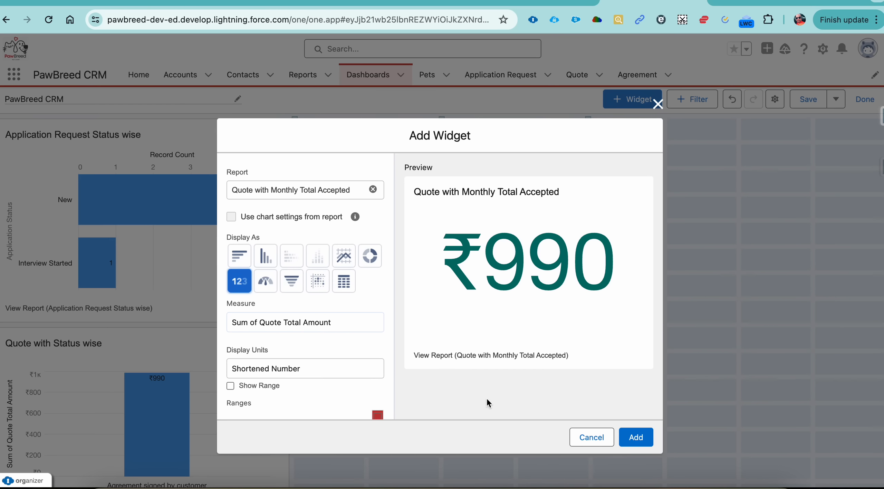
scroll(290, 369, "down", 10)
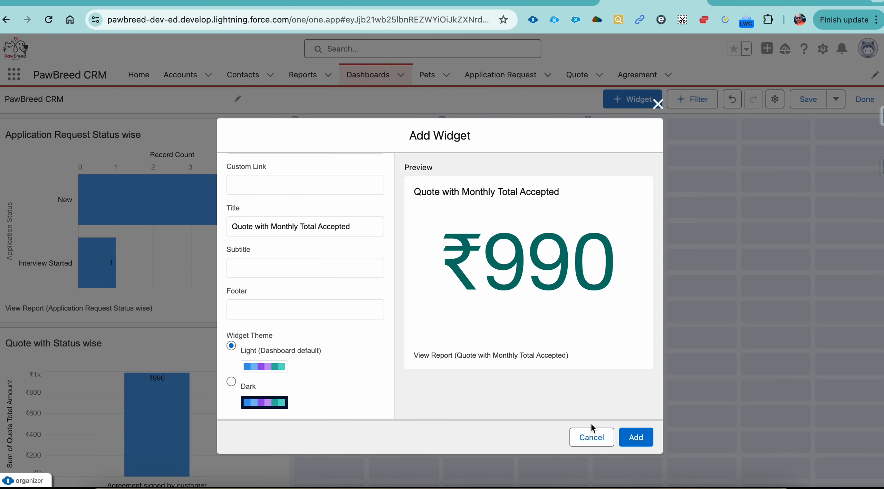
left_click(636, 436)
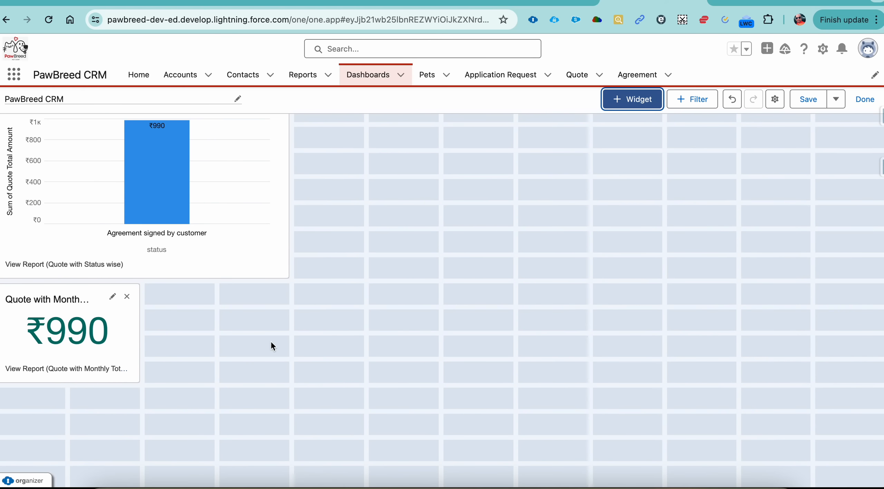
Move the monthly total metric under the quarterly donut chart and the Quote with Status wise chart to the right of that donut.
left_click_drag(79, 300, 379, 139)
scroll(624, 207, "up", 7)
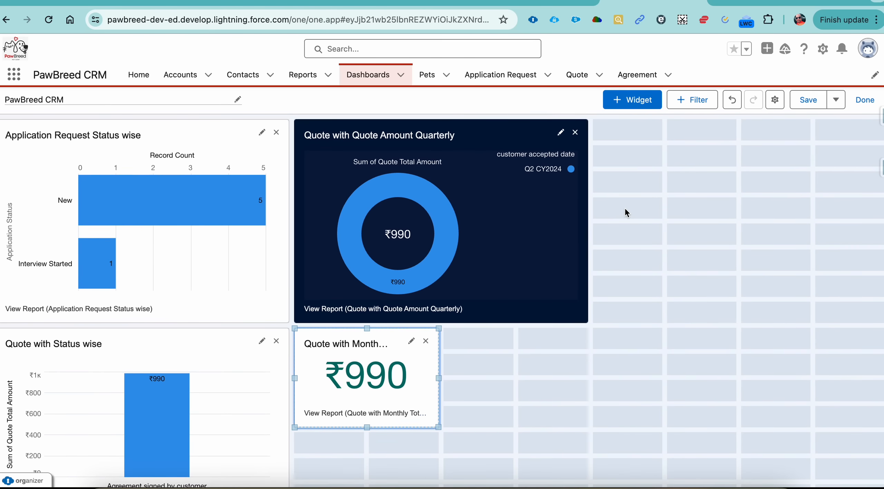
left_click_drag(198, 370, 783, 165)
Move the monthly total metric below the Application Request Status wise chart and widen it to the full dashboard width.
left_click_drag(343, 383, 77, 372)
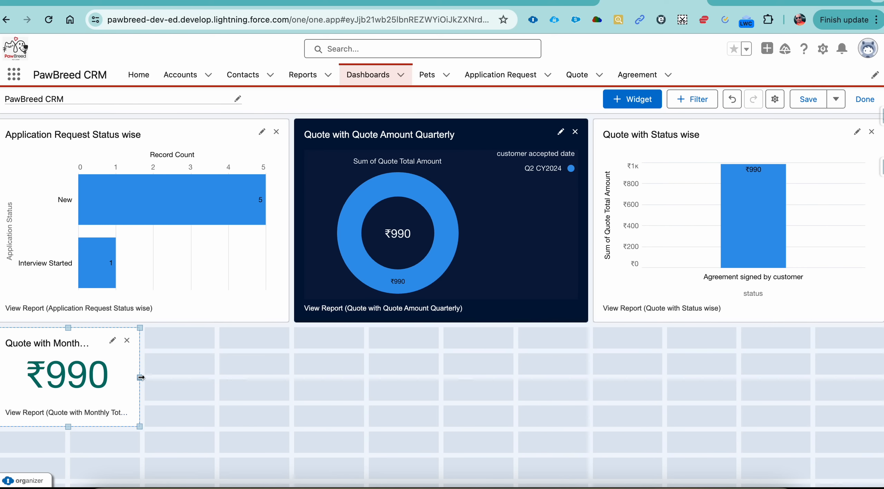
left_click_drag(138, 377, 878, 376)
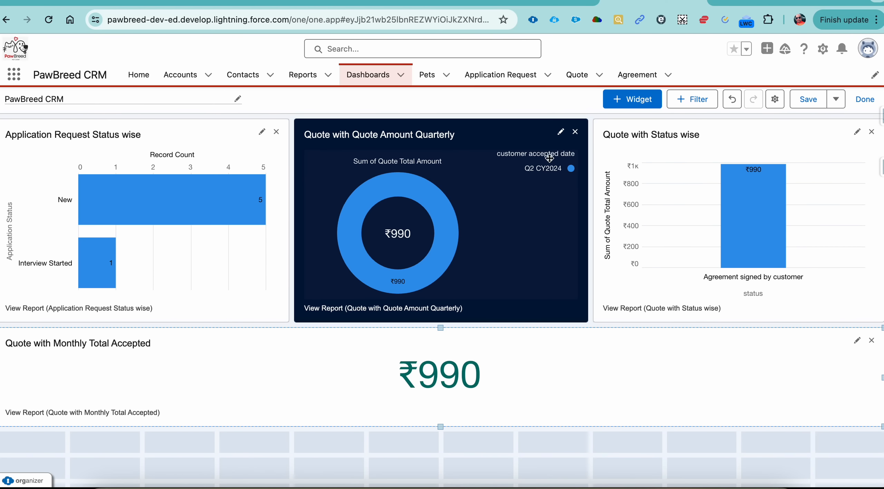
Add the Logo2_11zon gallery image at original scale and place it between the Application Request Status wise and Quote with Status wise charts.
left_click(633, 103)
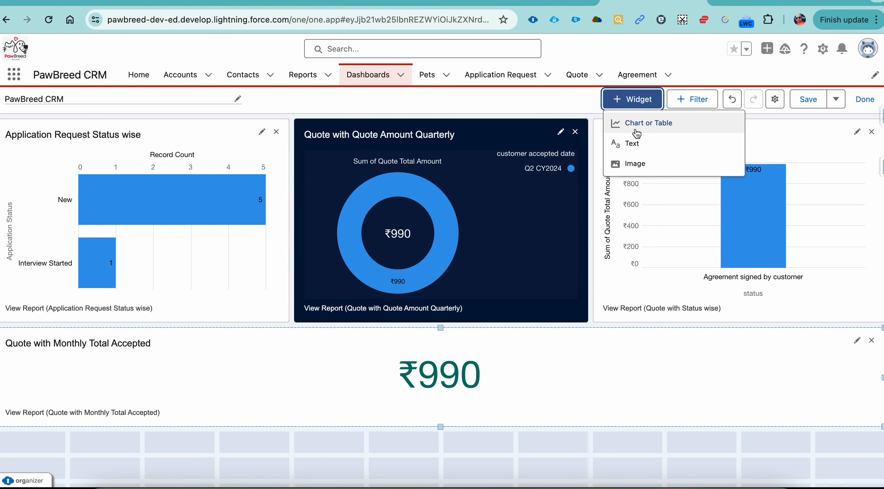
left_click(636, 162)
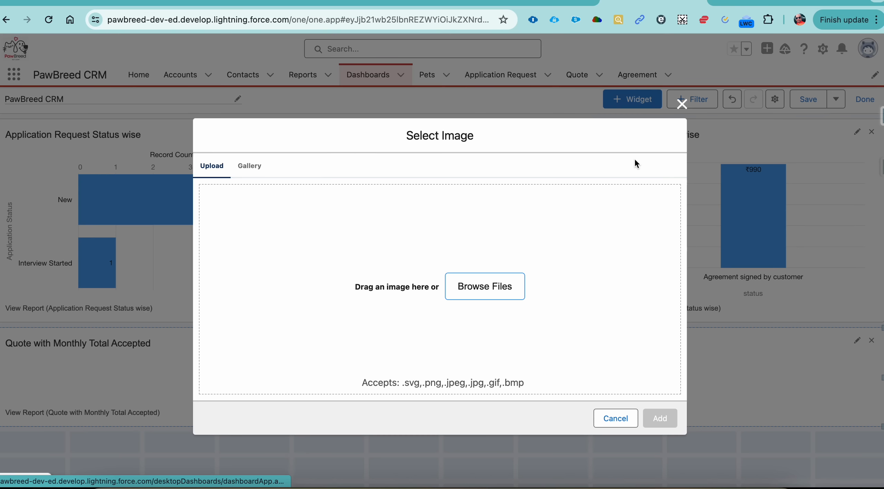
left_click(262, 173)
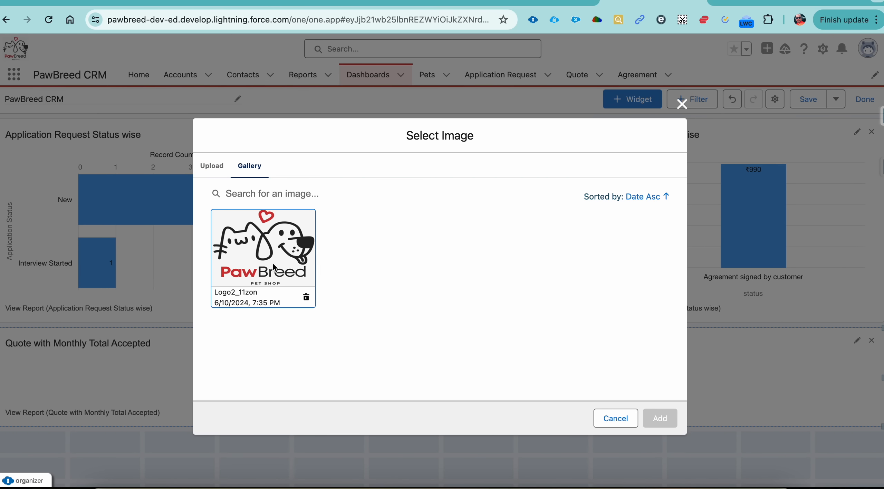
left_click(274, 267)
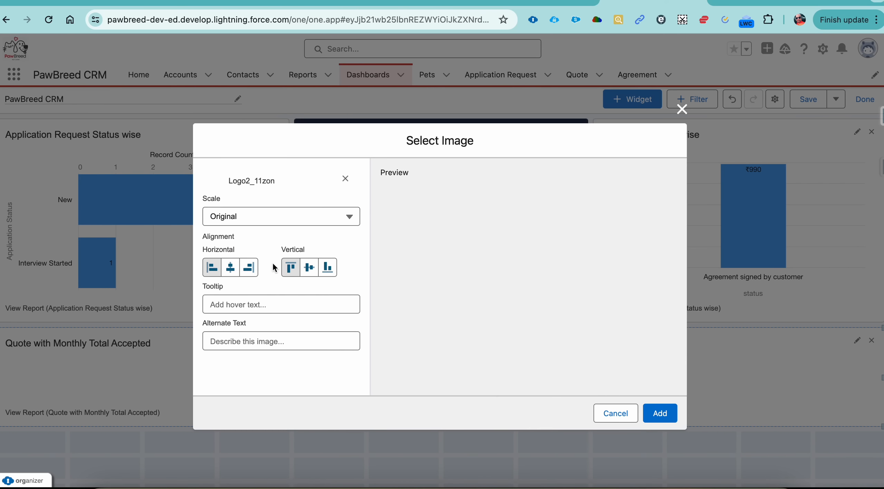
left_click(651, 414)
left_click_drag(213, 443, 510, 145)
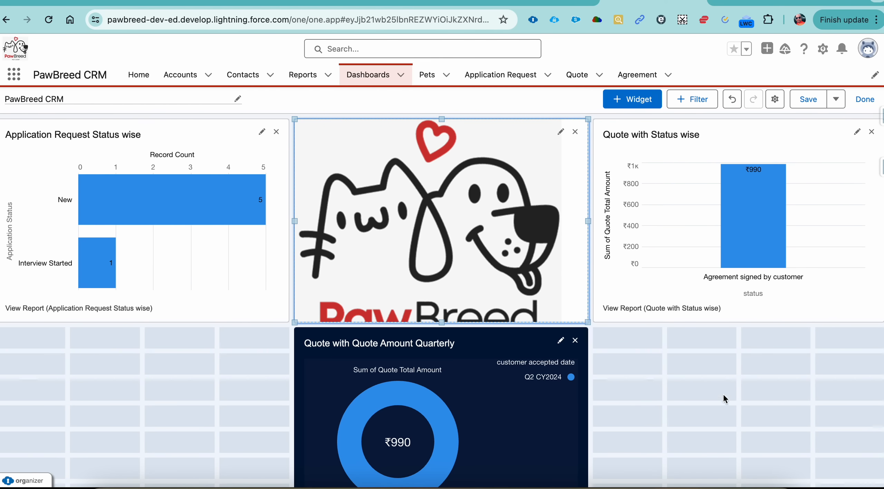
scroll(725, 399, "down", 5)
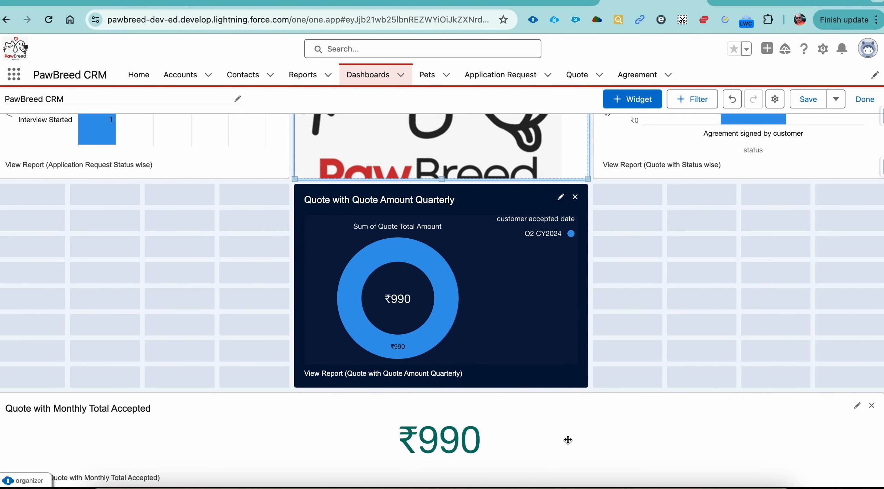
Move the monthly total metric directly below the top widget row, above the quarterly donut chart, and narrow it to five grid columns.
left_click_drag(568, 439, 484, 285)
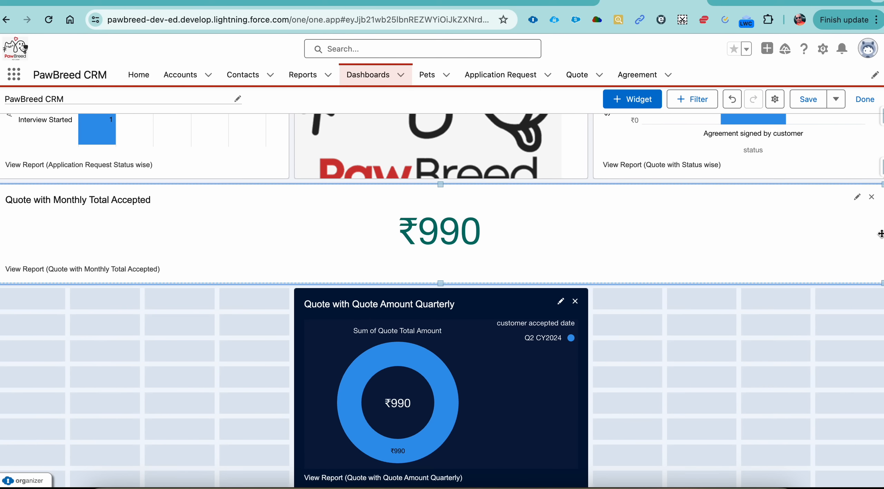
left_click_drag(881, 234, 783, 235)
left_click_drag(882, 234, 322, 239)
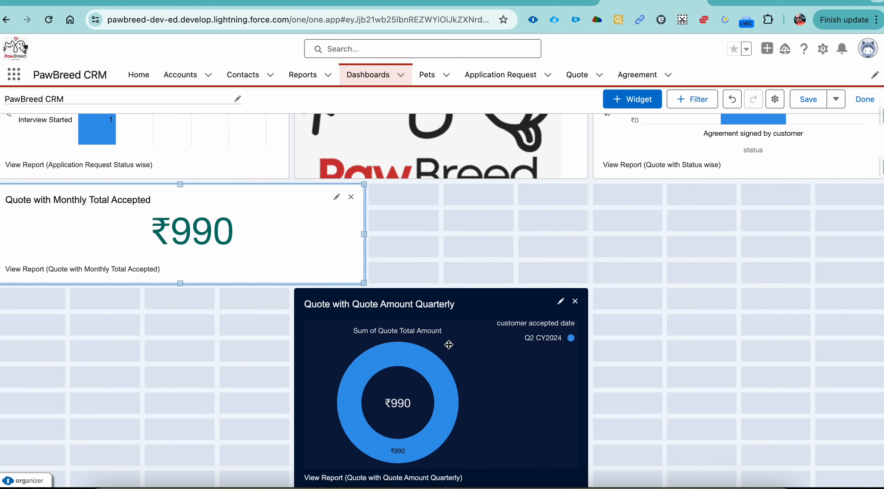
Place the quarterly donut chart to the right of the monthly total metric and make the metric three grid rows taller.
left_click_drag(449, 345, 530, 244)
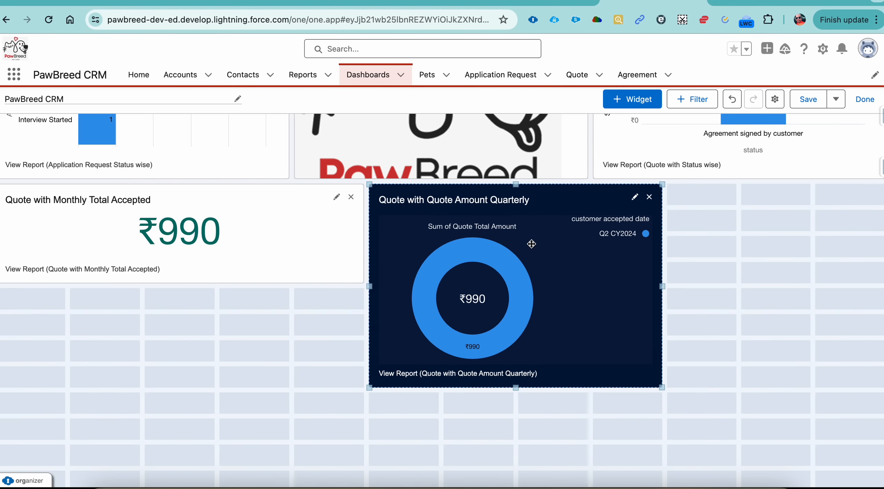
left_click(129, 266)
left_click_drag(178, 284, 178, 361)
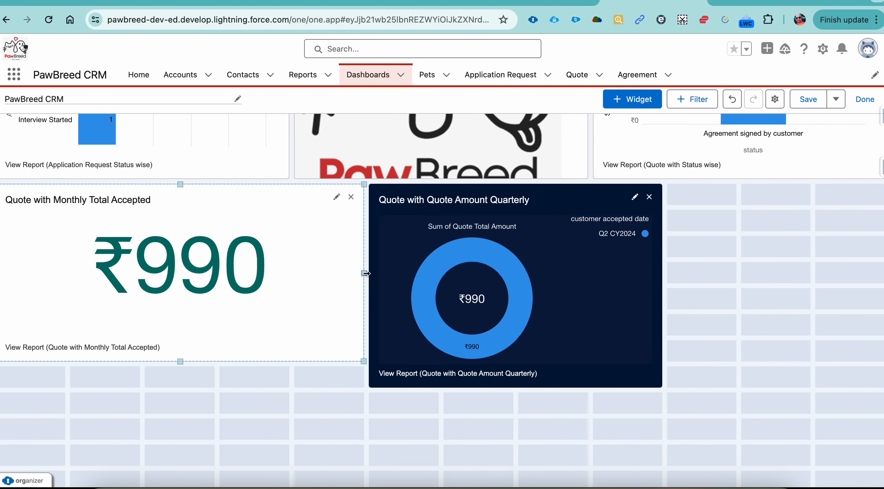
left_click_drag(364, 273, 303, 277)
scroll(782, 270, "up", 5)
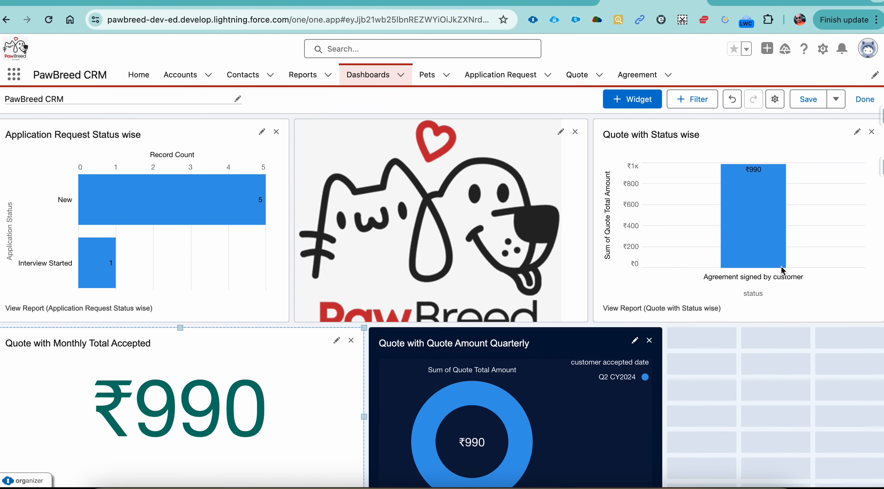
Extend the Quote with Status wise chart, the PawBreed logo and the Application Request Status wise chart downward by two grid rows each.
left_click(498, 245)
left_click(780, 285)
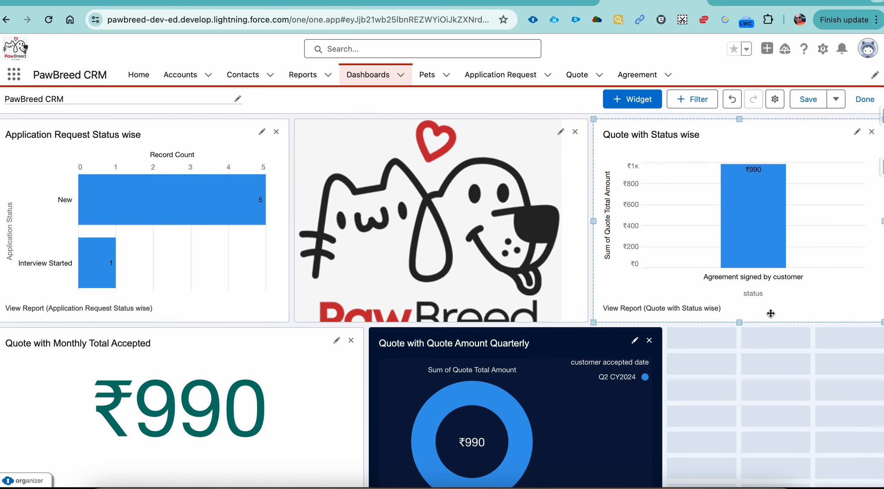
left_click_drag(740, 322, 741, 373)
left_click(422, 264)
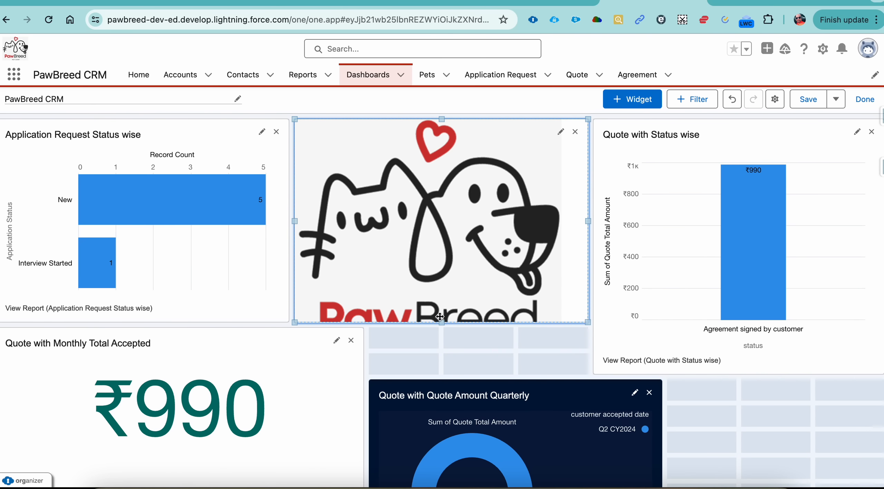
left_click_drag(440, 323, 442, 374)
left_click(166, 275)
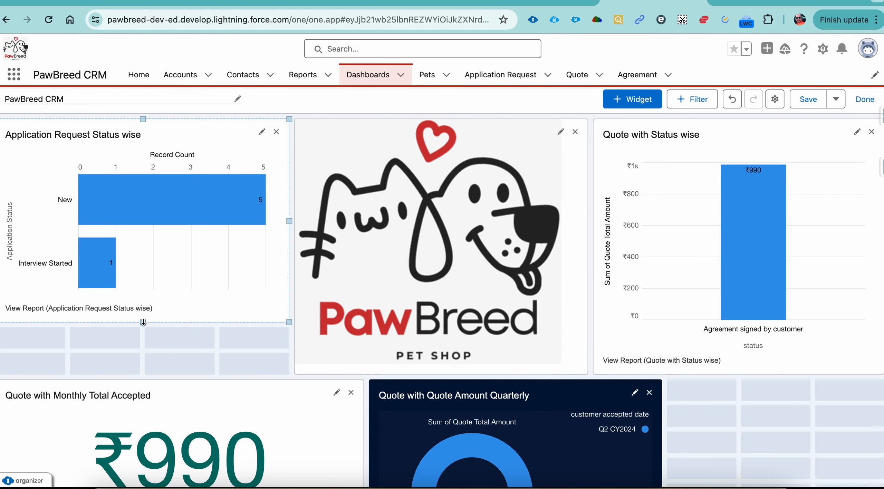
left_click_drag(143, 322, 142, 374)
Shorten the quarterly donut chart to match the monthly total metric's height, then save the dashboard and finish editing.
scroll(397, 414, "down", 5)
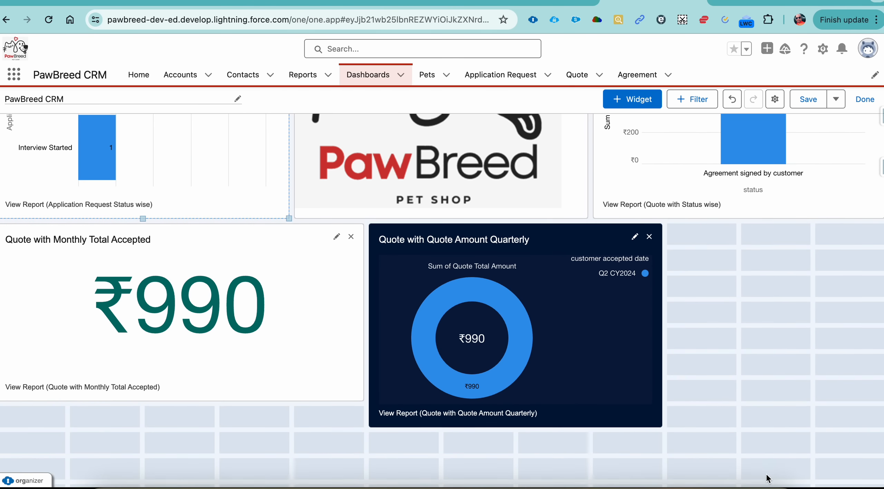
left_click(549, 354)
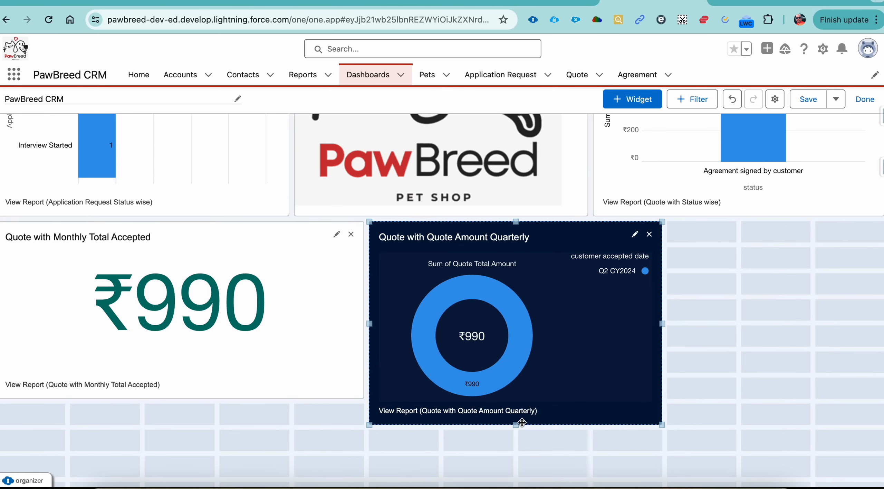
left_click_drag(516, 424, 515, 401)
scroll(515, 402, "up", 5)
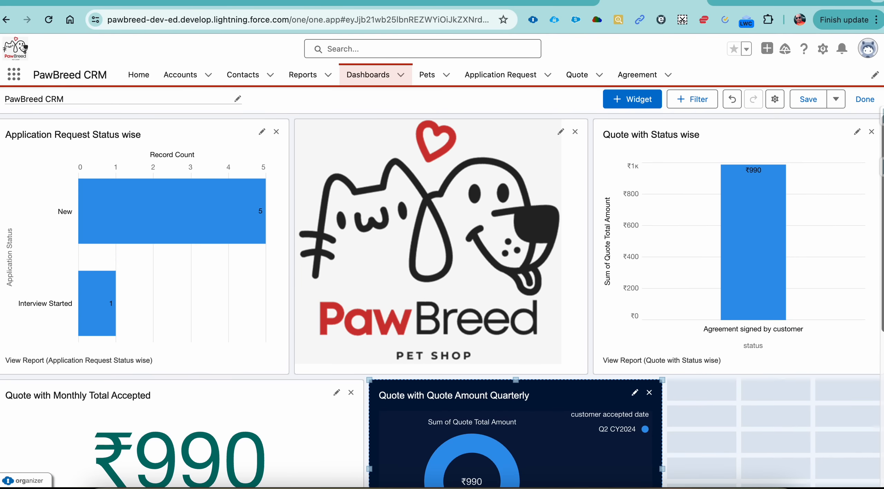
left_click(811, 102)
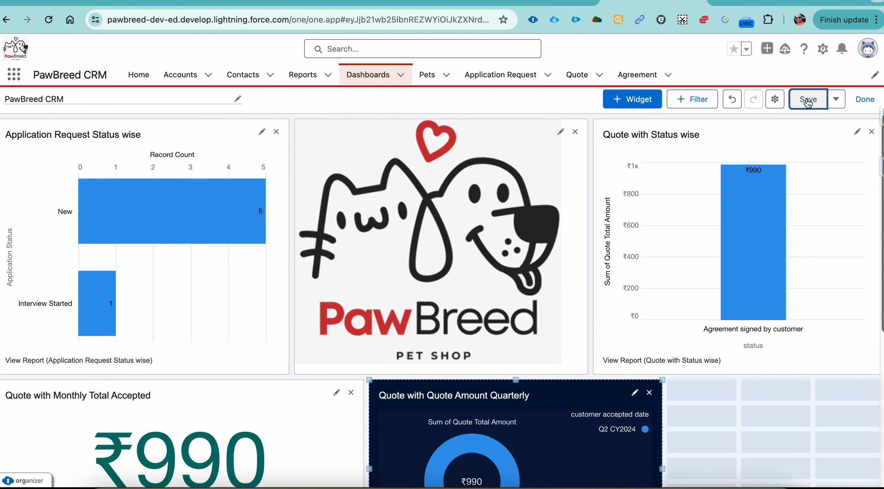
left_click(864, 99)
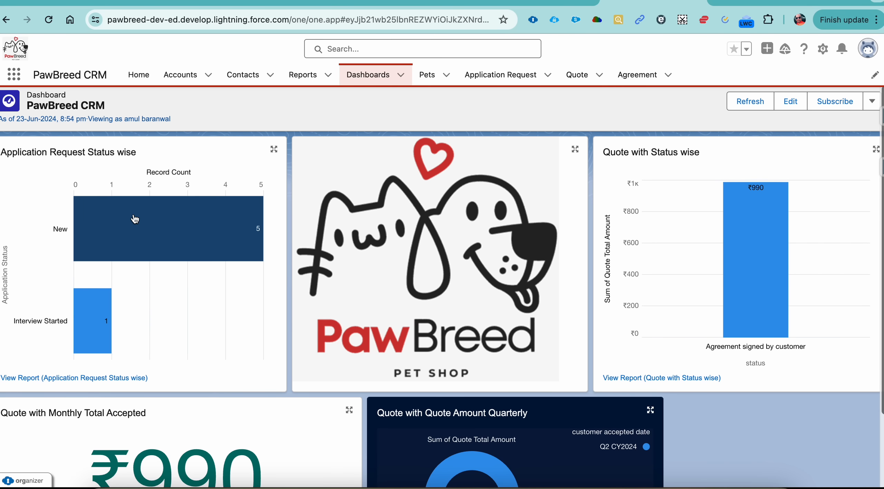
Go to the PawBreed CRM Home page and open it for editing in Lightning App Builder.
mouse_move(134, 219)
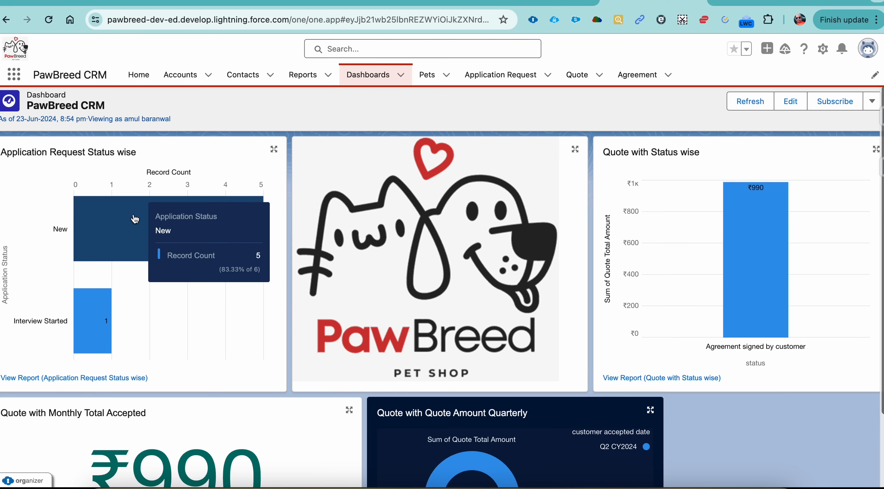
left_click(147, 76)
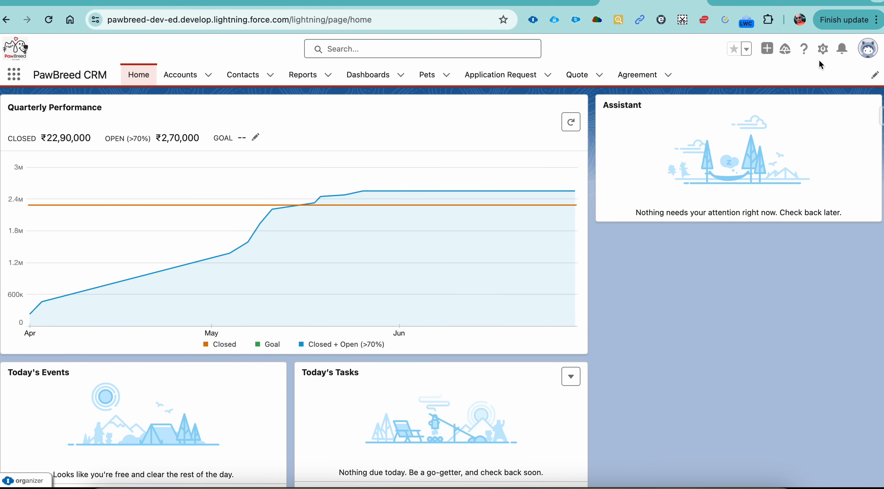
left_click(823, 49)
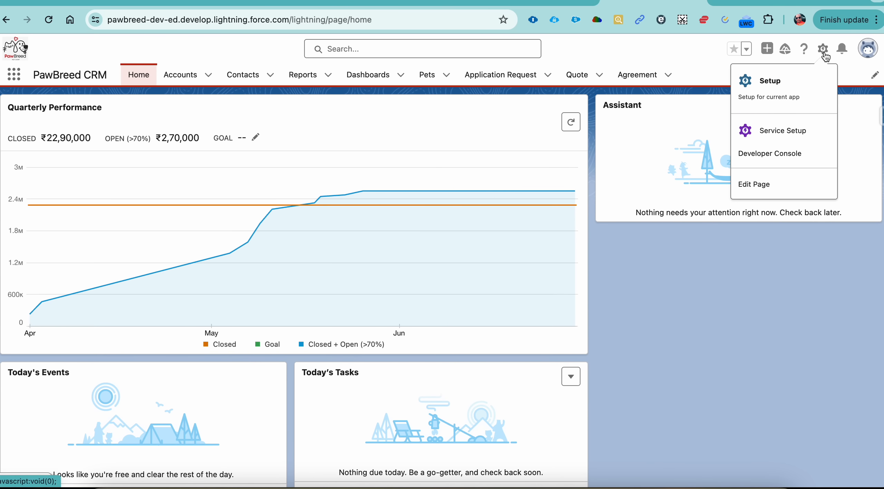
left_click(773, 196)
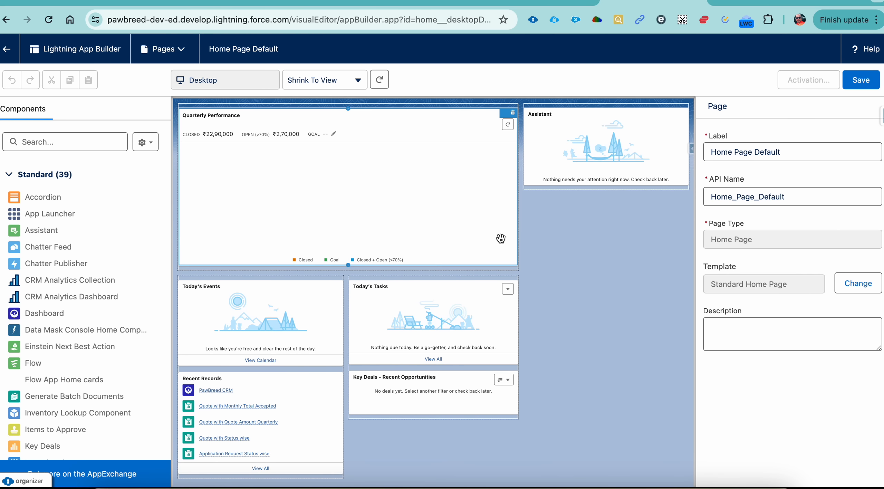
Find the standard Dashboard component and add it above Quarterly Performance on the home page, showing the PawBreed CRM dashboard.
left_click(88, 141)
type("d")
key("Caps_Lock")
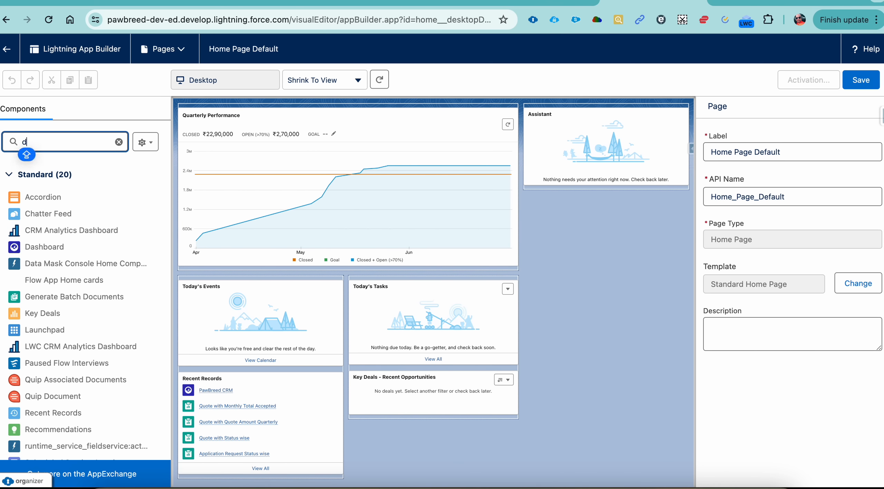
type("AS")
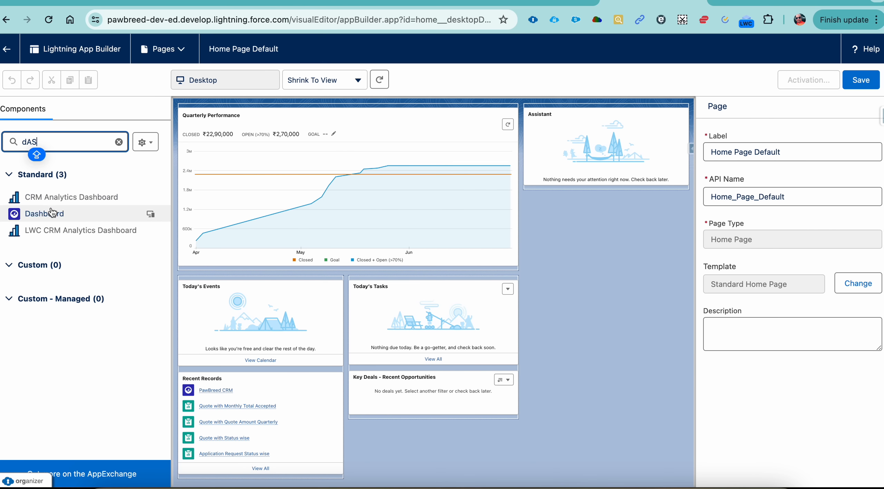
left_click_drag(72, 199, 262, 109)
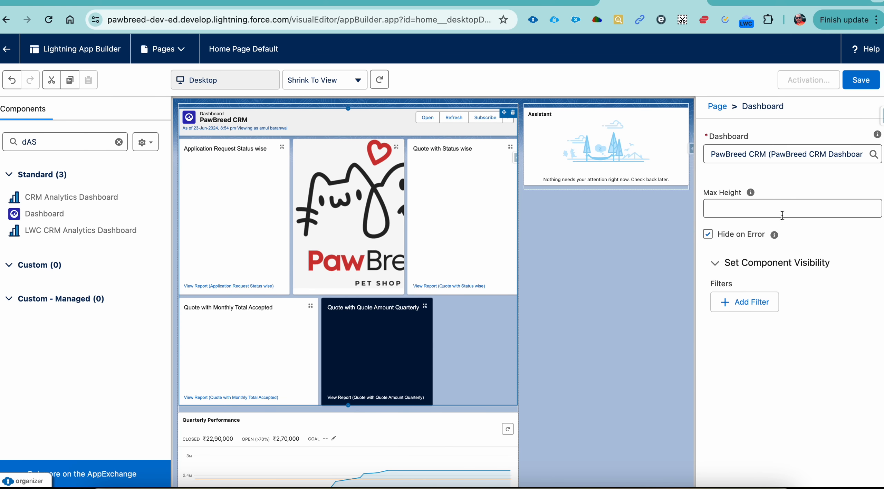
left_click(766, 208)
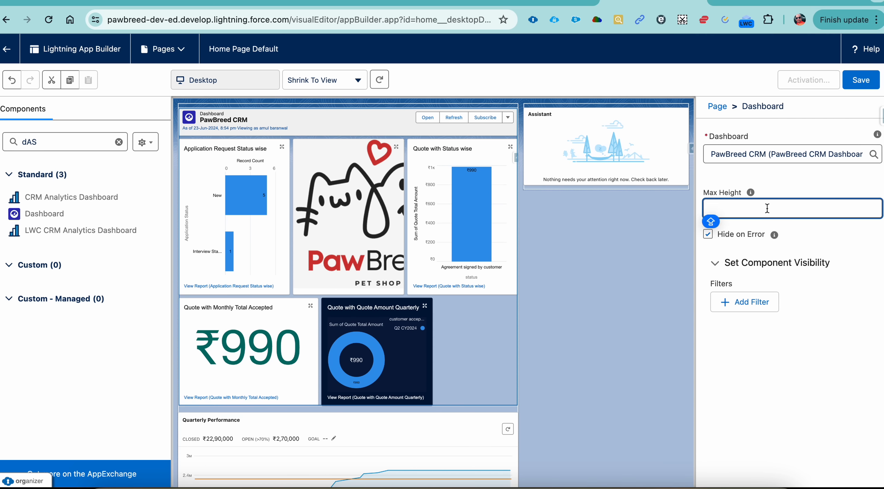
Save the home page, activate it as the org default and return to the Home page to check the embedded dashboard.
left_click(861, 83)
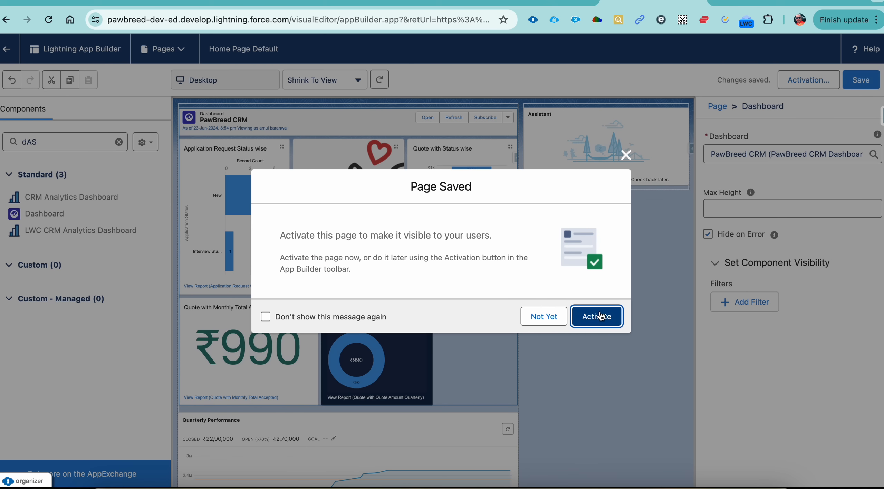
left_click(599, 317)
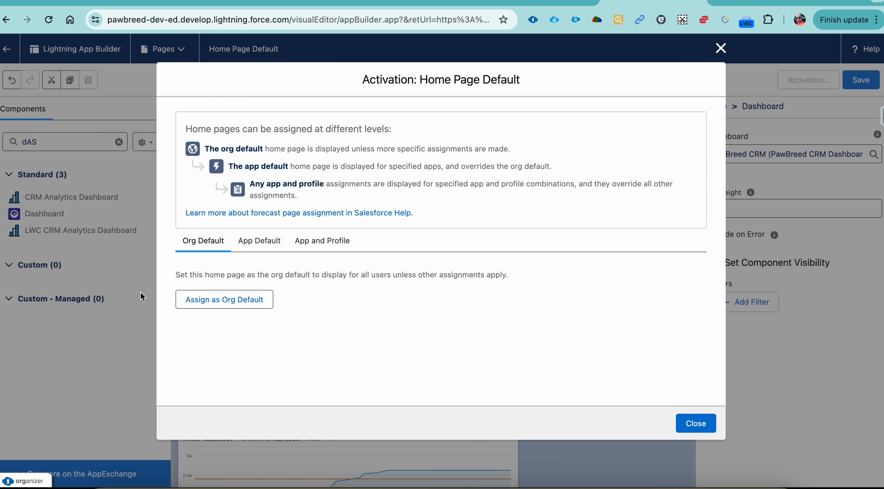
left_click(225, 300)
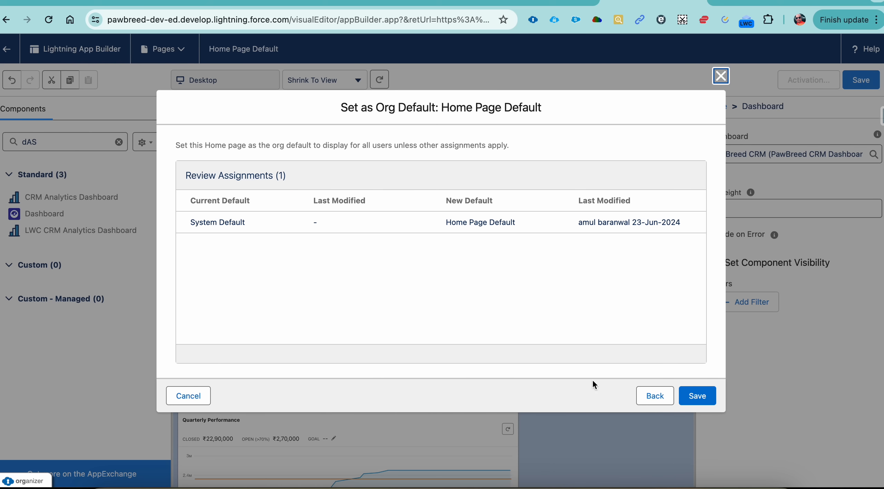
left_click(704, 397)
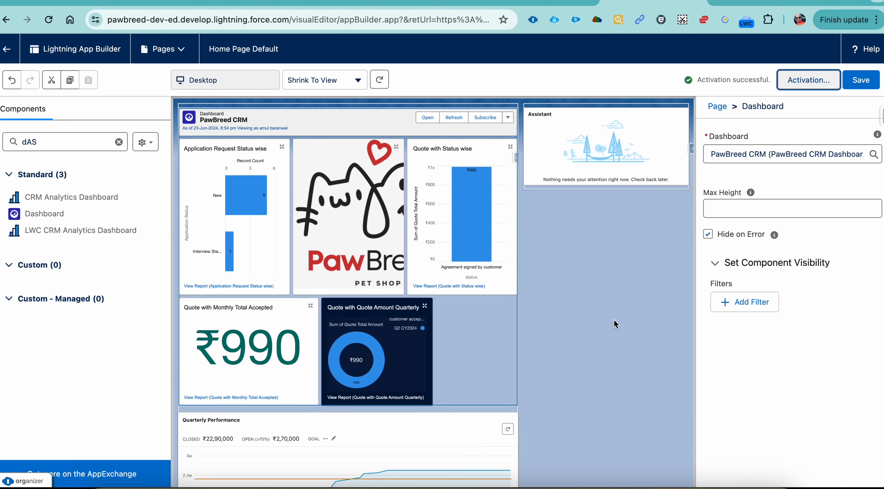
left_click(6, 50)
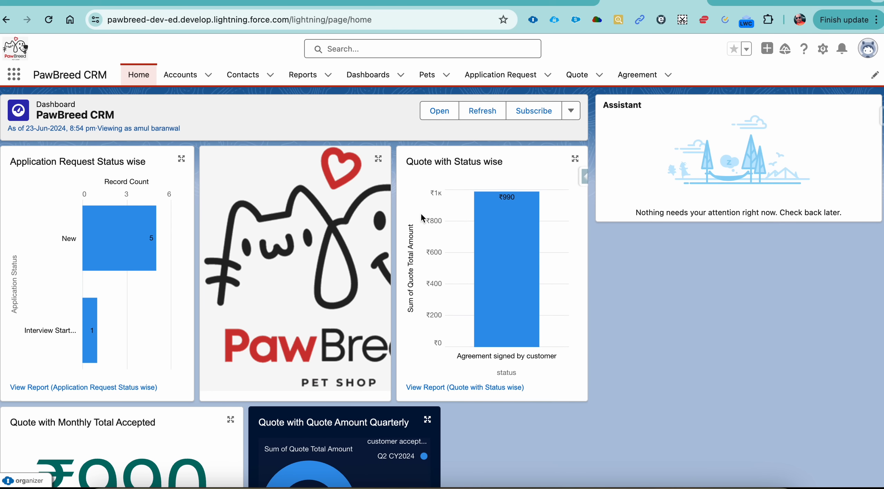
scroll(474, 255, "down", 6)
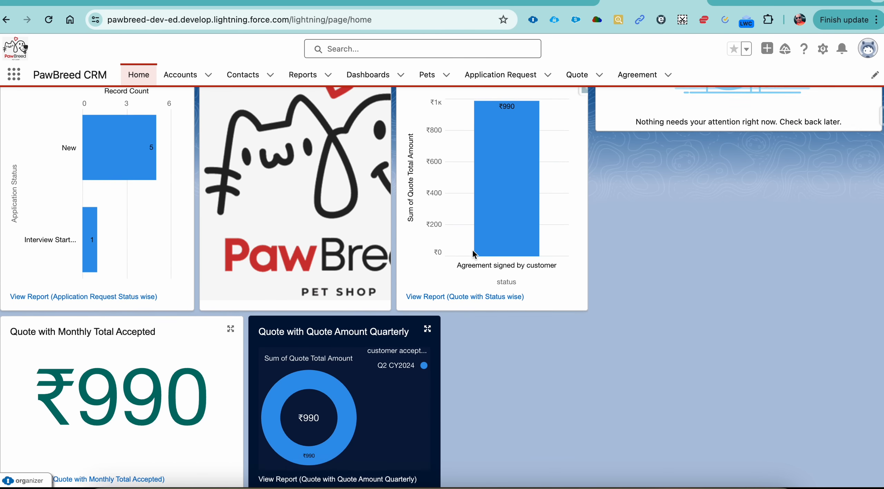
scroll(472, 251, "up", 6)
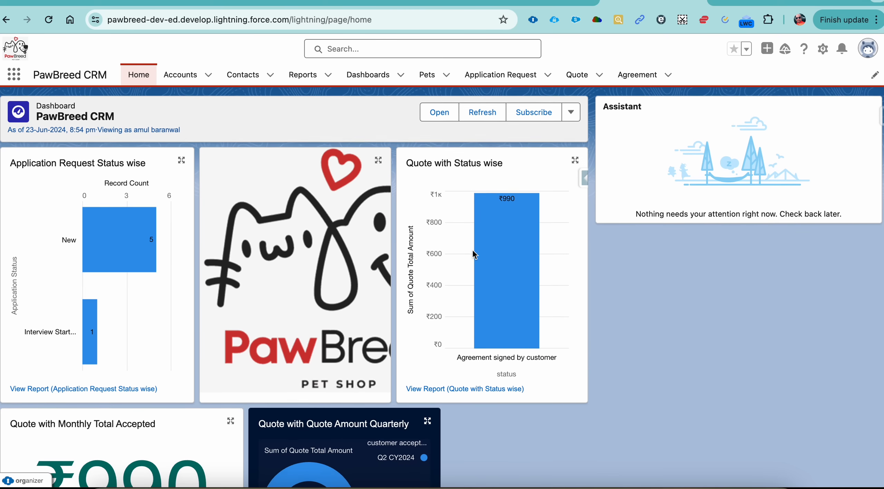